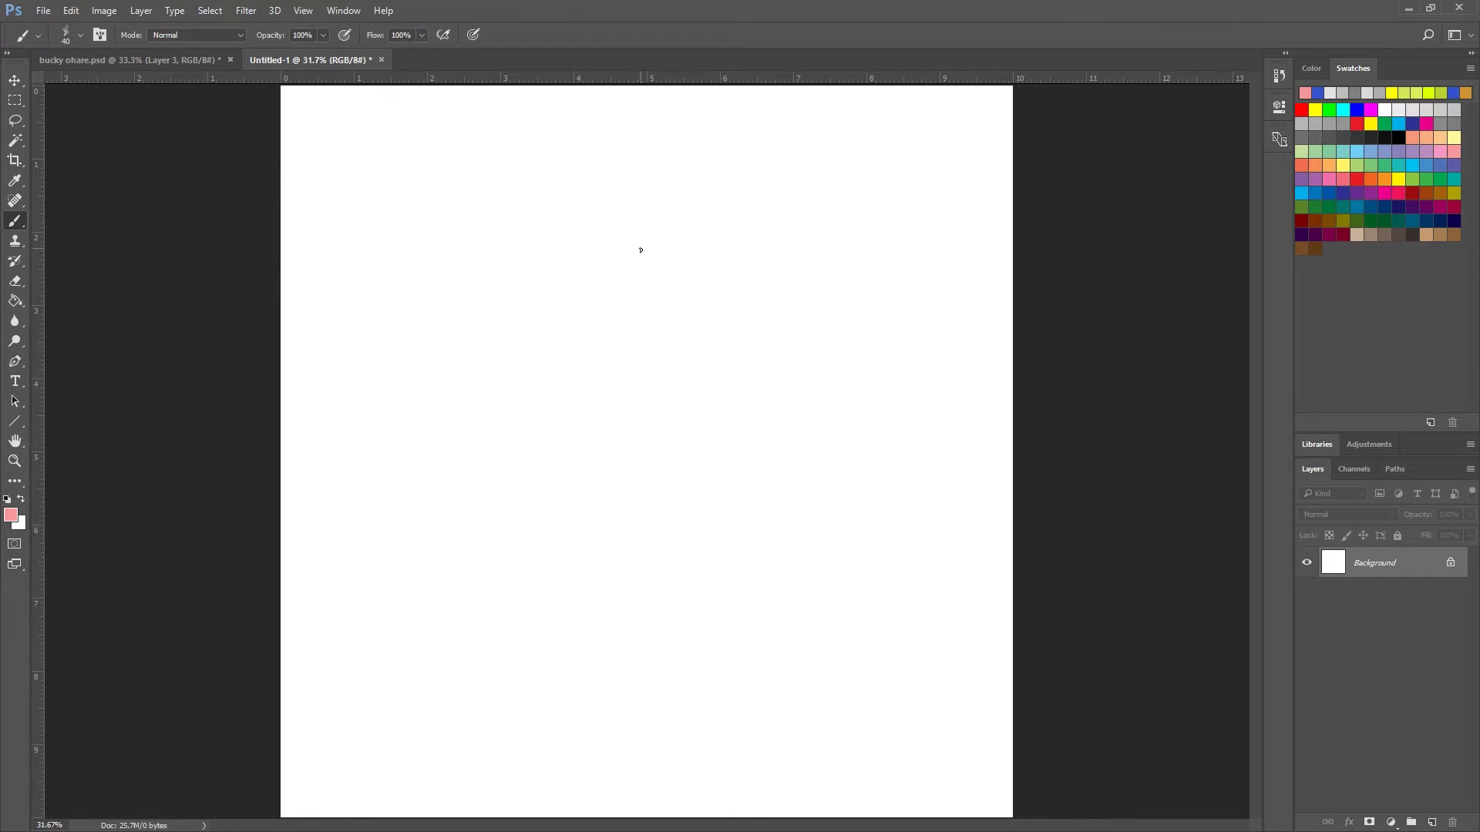
Sketch the head as a rough circle in pink, with long hair strands hanging on both sides.
mouse_move(647, 216)
left_mouse_down()
mouse_move(588, 211)
mouse_move(678, 297)
mouse_move(638, 357)
mouse_move(619, 353)
mouse_move(669, 250)
left_mouse_up()
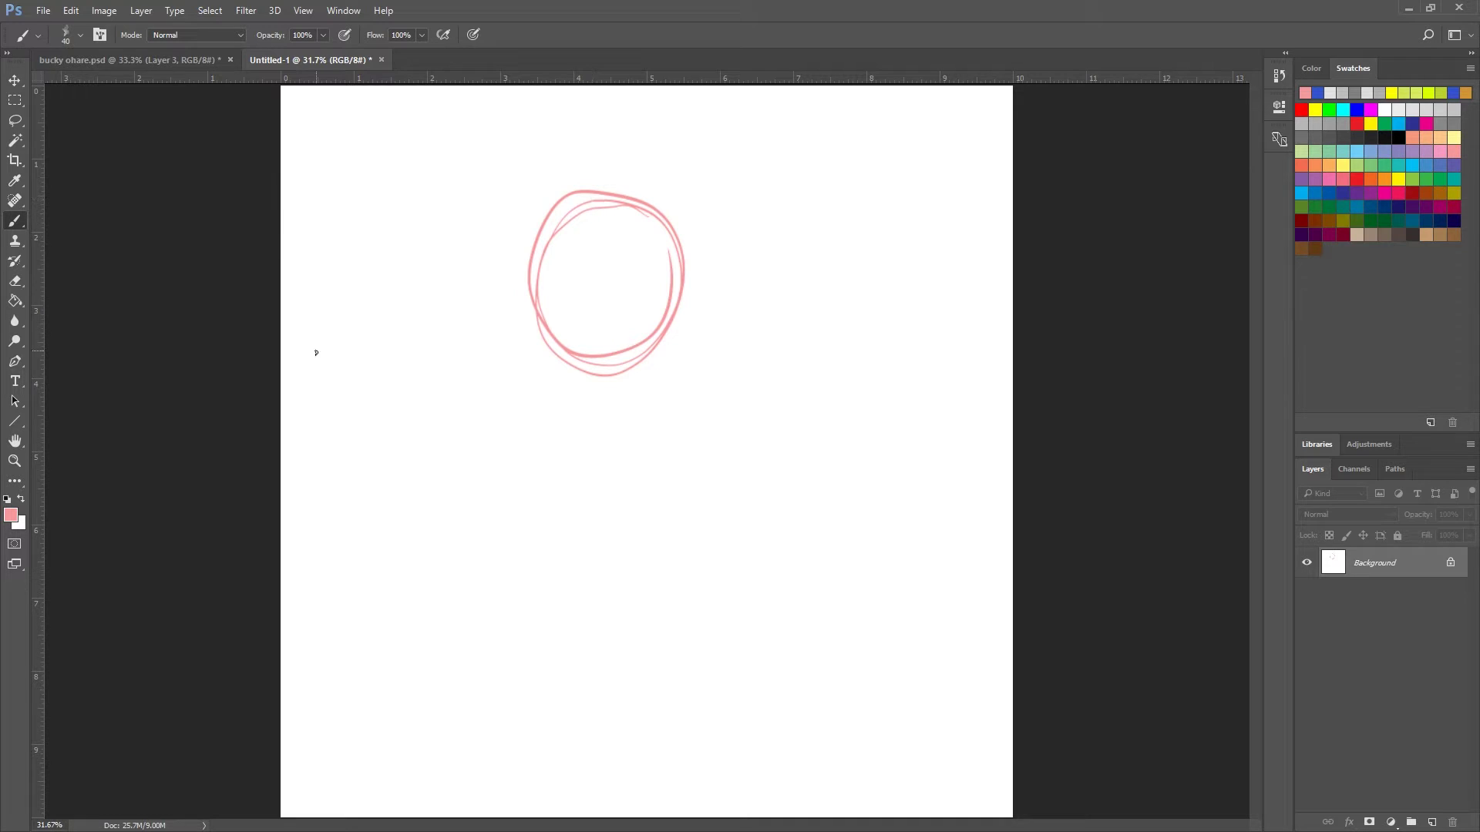
key("ctrl+z")
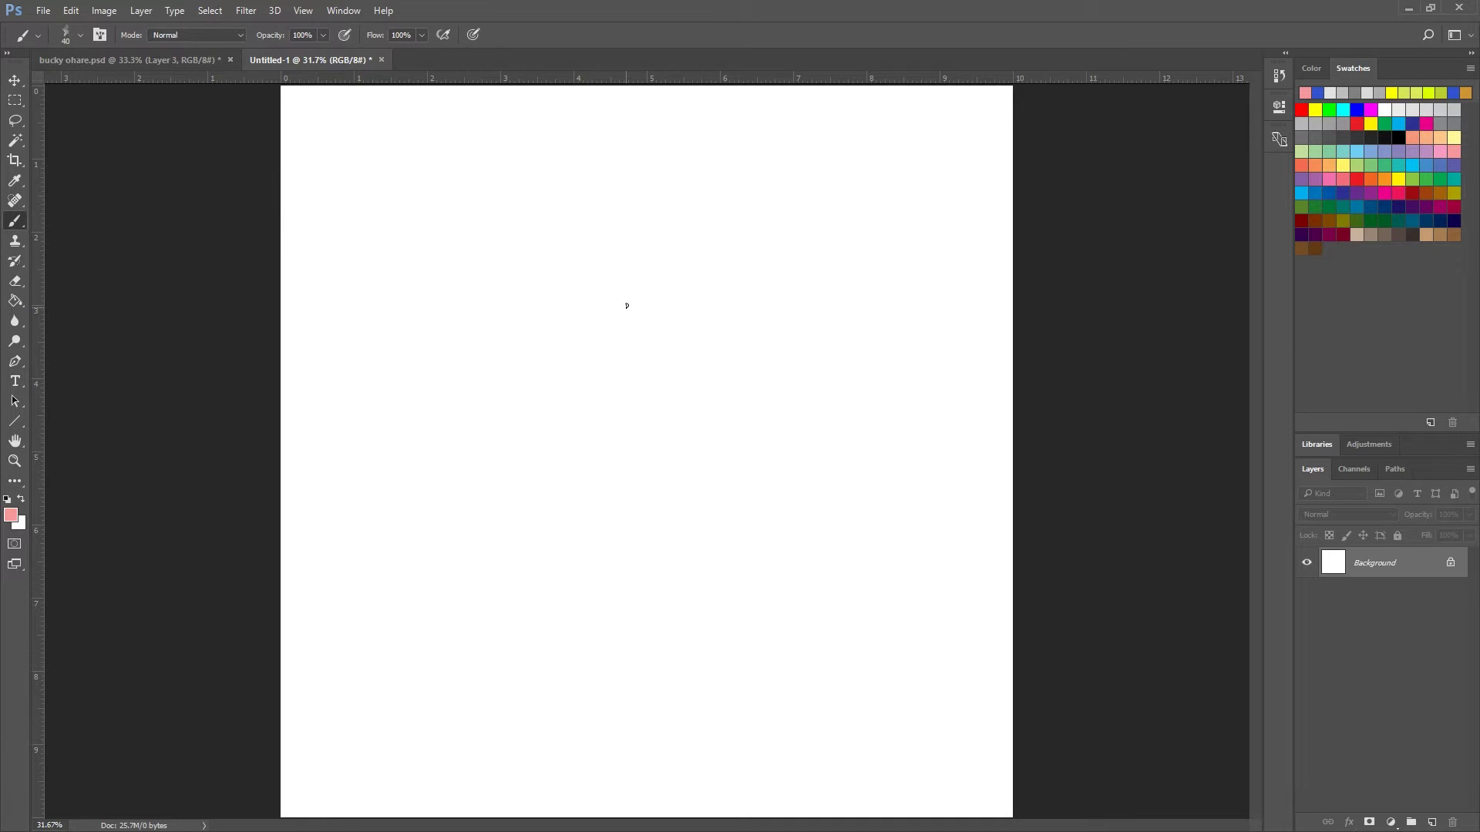
mouse_move(656, 293)
left_mouse_down()
mouse_move(595, 272)
mouse_move(603, 406)
mouse_move(617, 270)
mouse_move(594, 423)
mouse_move(624, 259)
mouse_move(570, 413)
mouse_move(645, 285)
mouse_move(570, 406)
mouse_move(621, 289)
left_mouse_up()
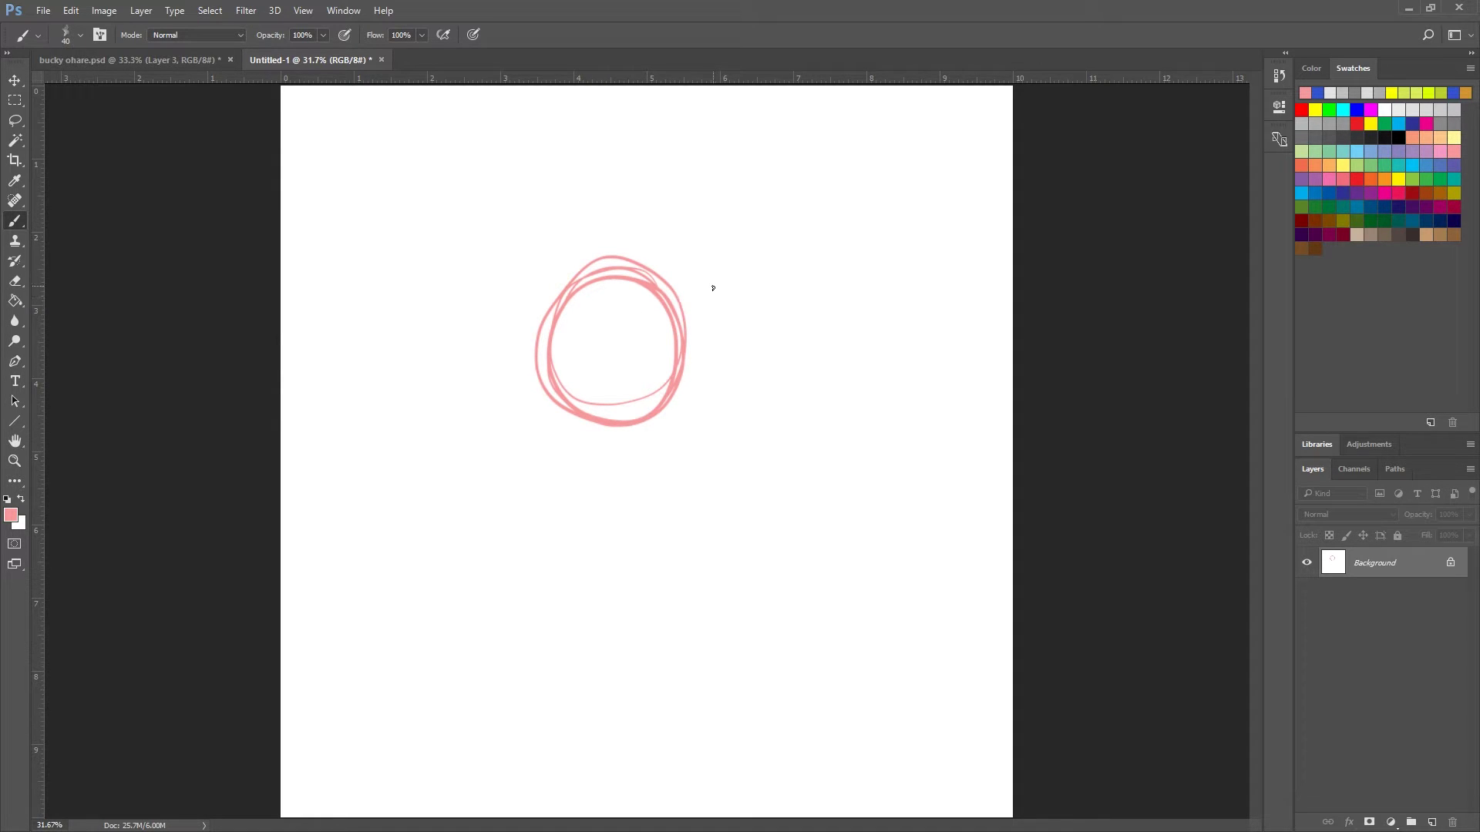
mouse_move(633, 293)
left_mouse_down()
mouse_move(680, 442)
mouse_move(673, 412)
mouse_move(686, 581)
mouse_move(704, 488)
mouse_move(670, 282)
left_mouse_up()
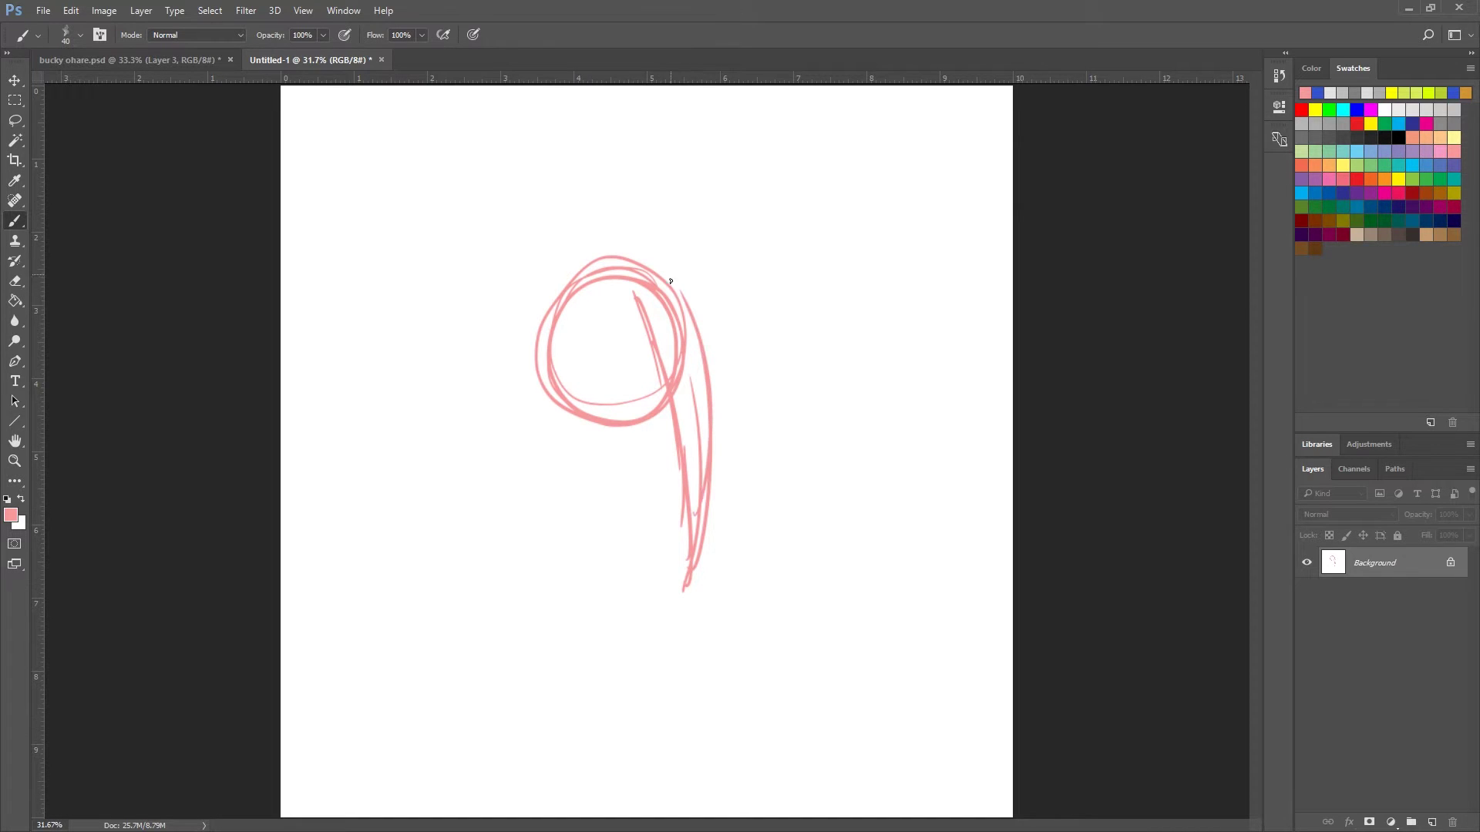
mouse_move(565, 267)
left_mouse_down()
mouse_move(531, 291)
mouse_move(495, 465)
mouse_move(509, 456)
mouse_move(529, 511)
mouse_move(501, 586)
mouse_move(567, 467)
left_mouse_up()
mouse_move(572, 483)
left_mouse_down()
mouse_move(544, 362)
mouse_move(549, 394)
left_mouse_up()
mouse_move(552, 412)
left_mouse_down()
mouse_move(552, 378)
mouse_move(571, 482)
mouse_move(492, 582)
left_mouse_up()
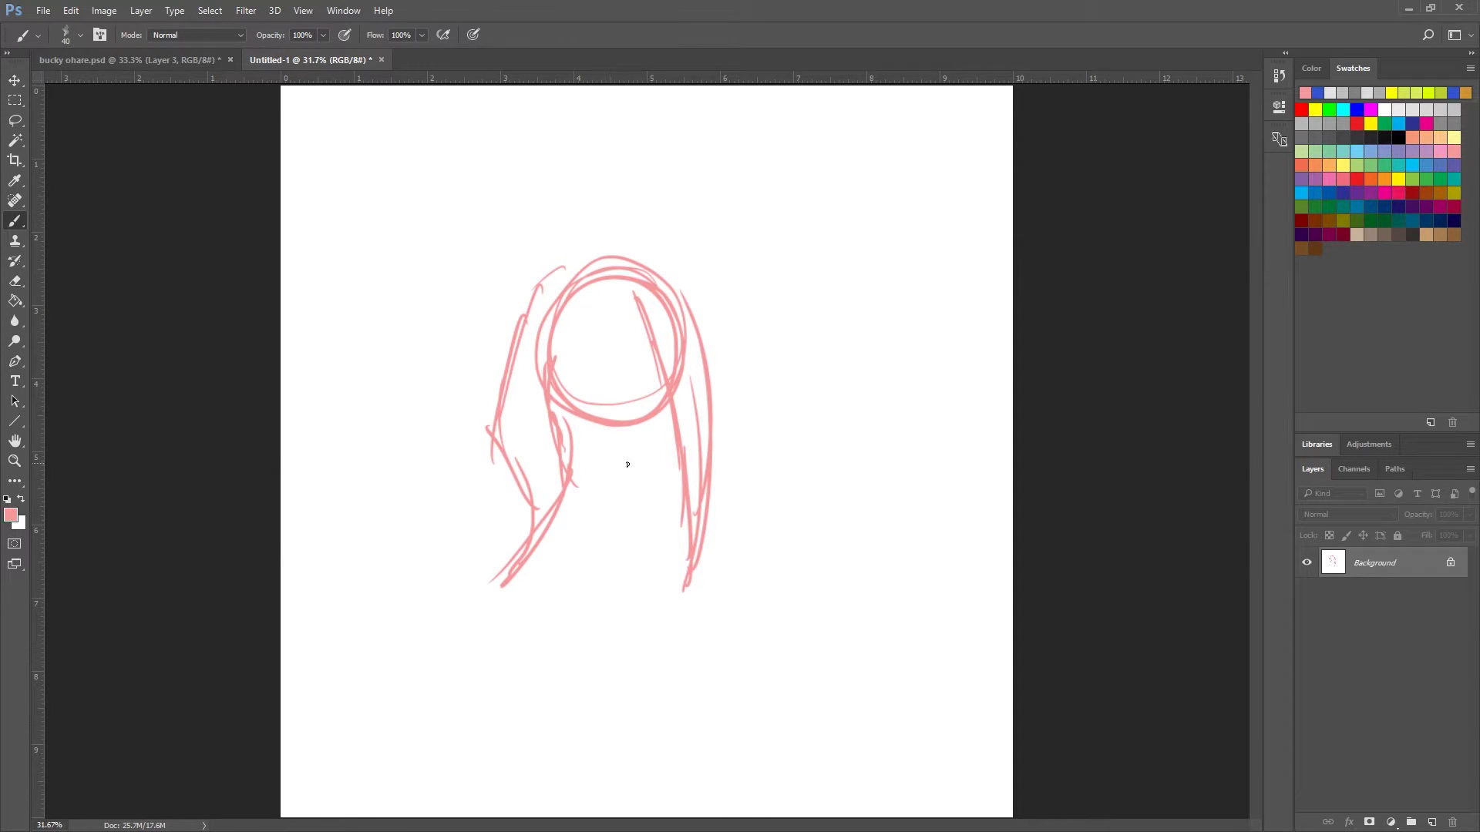
Sketch the neck, chest, waist and flared hips beneath the head.
mouse_move(662, 408)
left_mouse_down()
mouse_move(632, 421)
mouse_move(632, 438)
mouse_move(674, 440)
mouse_move(612, 467)
left_mouse_up()
mouse_move(686, 433)
left_mouse_down()
mouse_move(691, 474)
mouse_move(643, 503)
mouse_move(680, 489)
mouse_move(616, 511)
mouse_move(682, 484)
mouse_move(586, 494)
mouse_move(598, 527)
mouse_move(640, 542)
left_mouse_up()
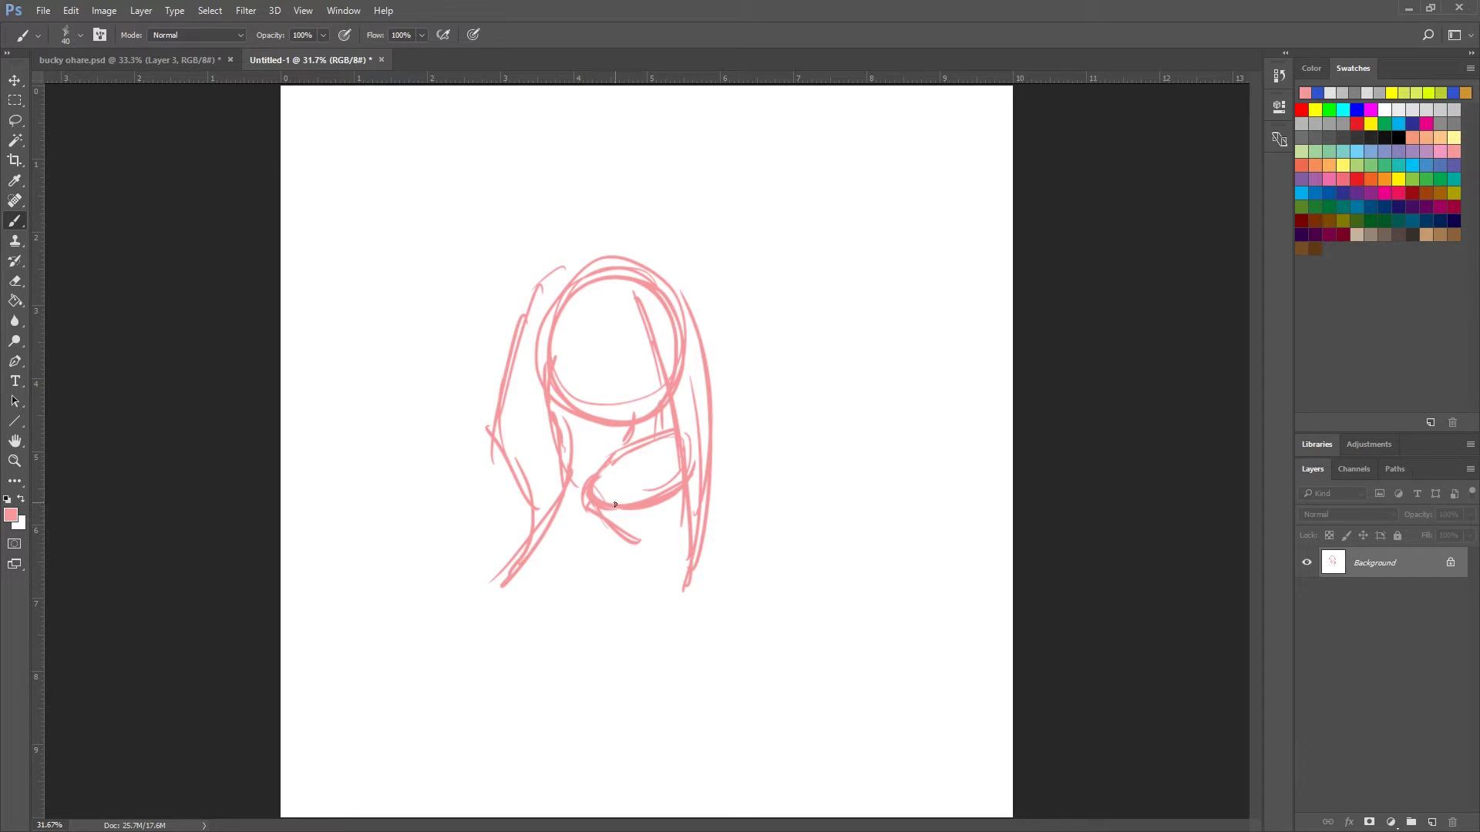
left_click_drag(699, 449, 692, 508)
mouse_move(698, 458)
left_mouse_down()
mouse_move(709, 544)
mouse_move(708, 521)
mouse_move(606, 607)
left_mouse_up()
mouse_move(699, 522)
left_mouse_down()
mouse_move(657, 608)
mouse_move(673, 597)
mouse_move(577, 620)
mouse_move(619, 570)
mouse_move(597, 497)
mouse_move(615, 450)
mouse_move(615, 576)
mouse_move(694, 603)
mouse_move(709, 576)
mouse_move(697, 491)
left_mouse_up()
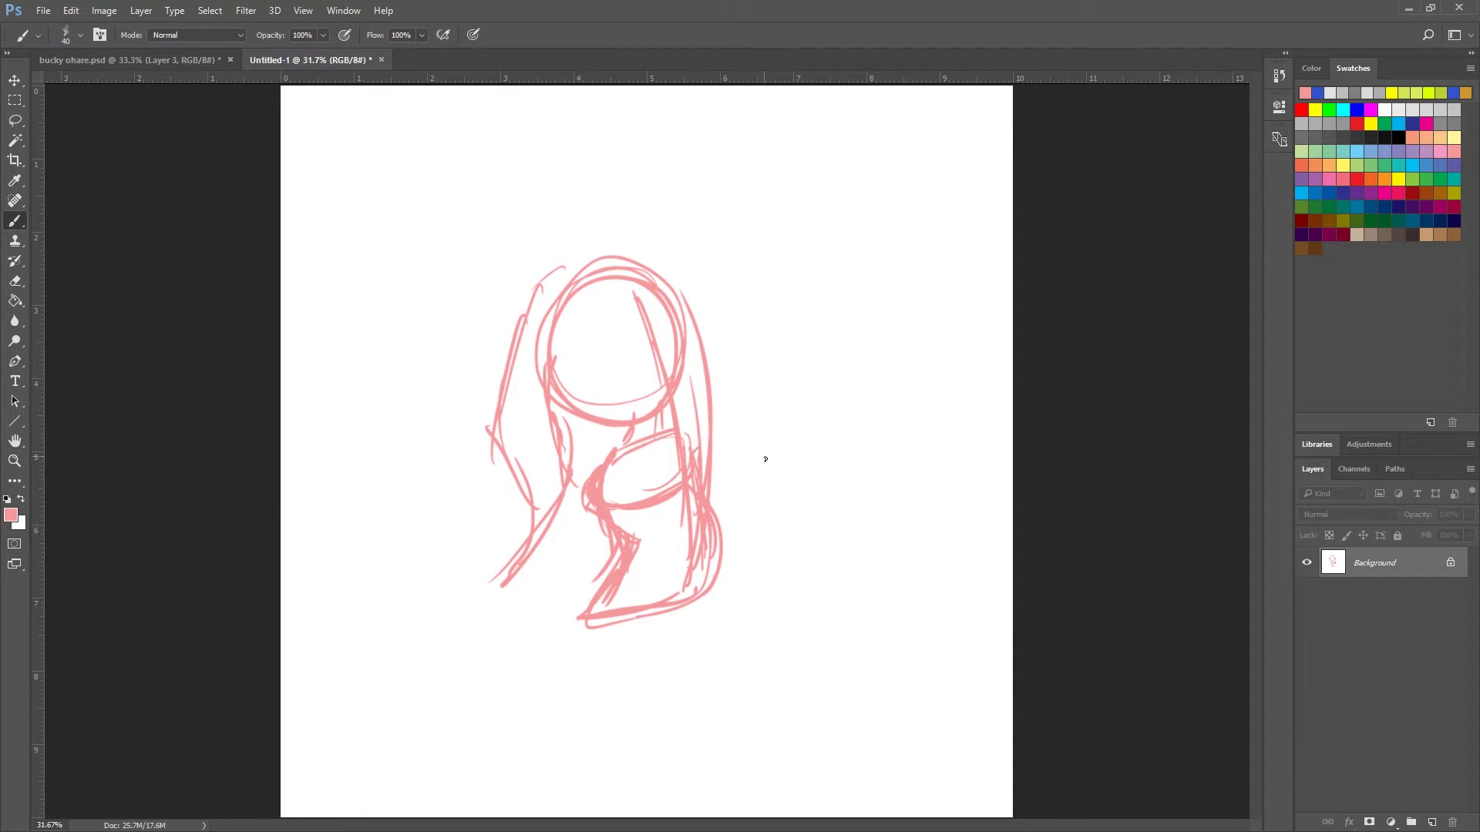
Rough in the shoulders and one arm reaching out to the figure's staff side, ending in a blocky fist.
mouse_move(694, 430)
left_mouse_down()
mouse_move(693, 447)
mouse_move(709, 420)
mouse_move(763, 439)
mouse_move(756, 461)
mouse_move(777, 467)
mouse_move(786, 446)
left_mouse_up()
mouse_move(610, 452)
left_mouse_down()
mouse_move(621, 443)
mouse_move(540, 497)
mouse_move(580, 484)
mouse_move(564, 502)
left_mouse_up()
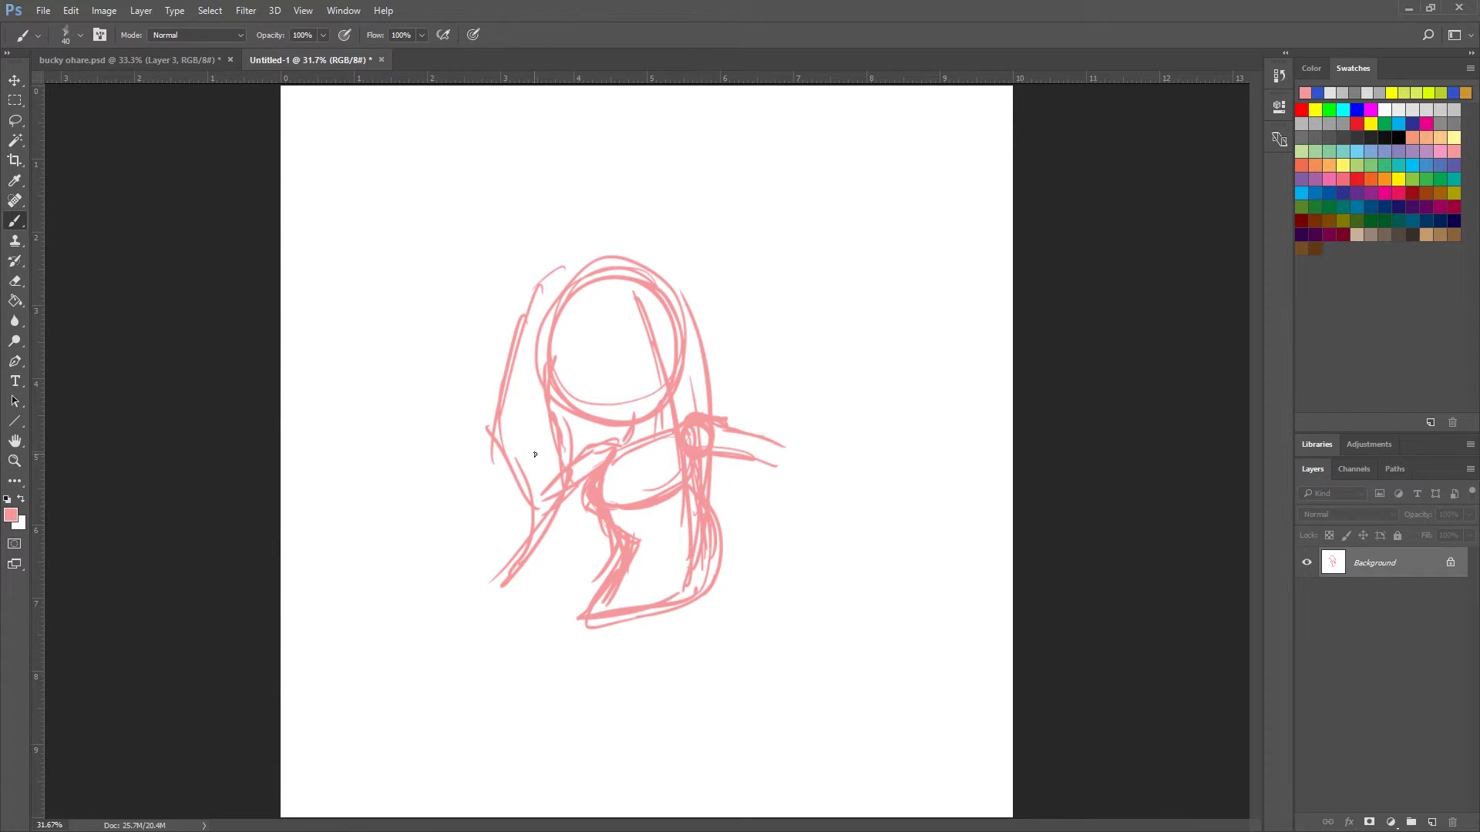
left_click_drag(537, 486, 527, 494)
mouse_move(536, 496)
left_mouse_down()
mouse_move(411, 500)
mouse_move(443, 555)
mouse_move(486, 556)
mouse_move(532, 516)
mouse_move(443, 539)
mouse_move(439, 585)
left_mouse_up()
mouse_move(426, 492)
left_mouse_down()
mouse_move(382, 511)
mouse_move(386, 577)
mouse_move(401, 590)
mouse_move(428, 559)
left_mouse_up()
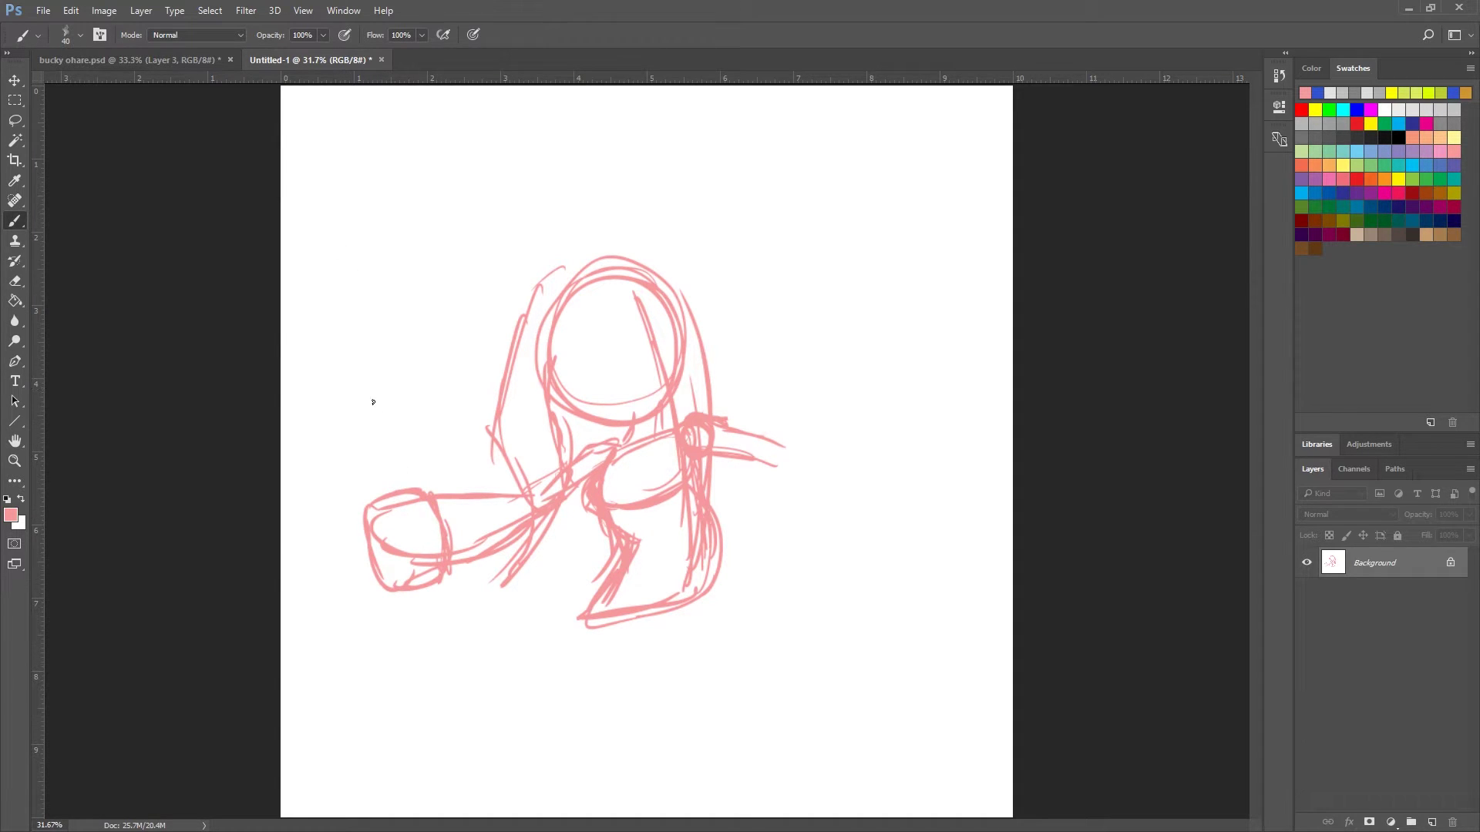
Sketch the slanted staff through the fist, with a round orb and a curved loop at its upper end.
mouse_move(461, 720)
left_mouse_down()
mouse_move(416, 643)
mouse_move(396, 441)
mouse_move(466, 224)
mouse_move(356, 255)
mouse_move(339, 370)
left_mouse_up()
mouse_move(366, 231)
left_mouse_down()
mouse_move(431, 324)
mouse_move(401, 363)
left_mouse_up()
mouse_move(347, 255)
left_mouse_down()
mouse_move(390, 189)
mouse_move(397, 420)
mouse_move(422, 572)
mouse_move(521, 755)
left_mouse_up()
Draw the second arm and fist gripping the staff, and erase the stray arm lines behind the far shoulder.
mouse_move(677, 460)
left_mouse_down()
mouse_move(628, 505)
mouse_move(686, 488)
mouse_move(628, 532)
mouse_move(540, 551)
mouse_move(495, 583)
left_mouse_up()
left_click_drag(606, 549, 509, 657)
left_click_drag(520, 546, 467, 585)
mouse_move(472, 585)
left_mouse_down()
mouse_move(462, 628)
mouse_move(509, 655)
mouse_move(403, 628)
mouse_move(492, 662)
mouse_move(511, 595)
mouse_move(475, 619)
left_mouse_up()
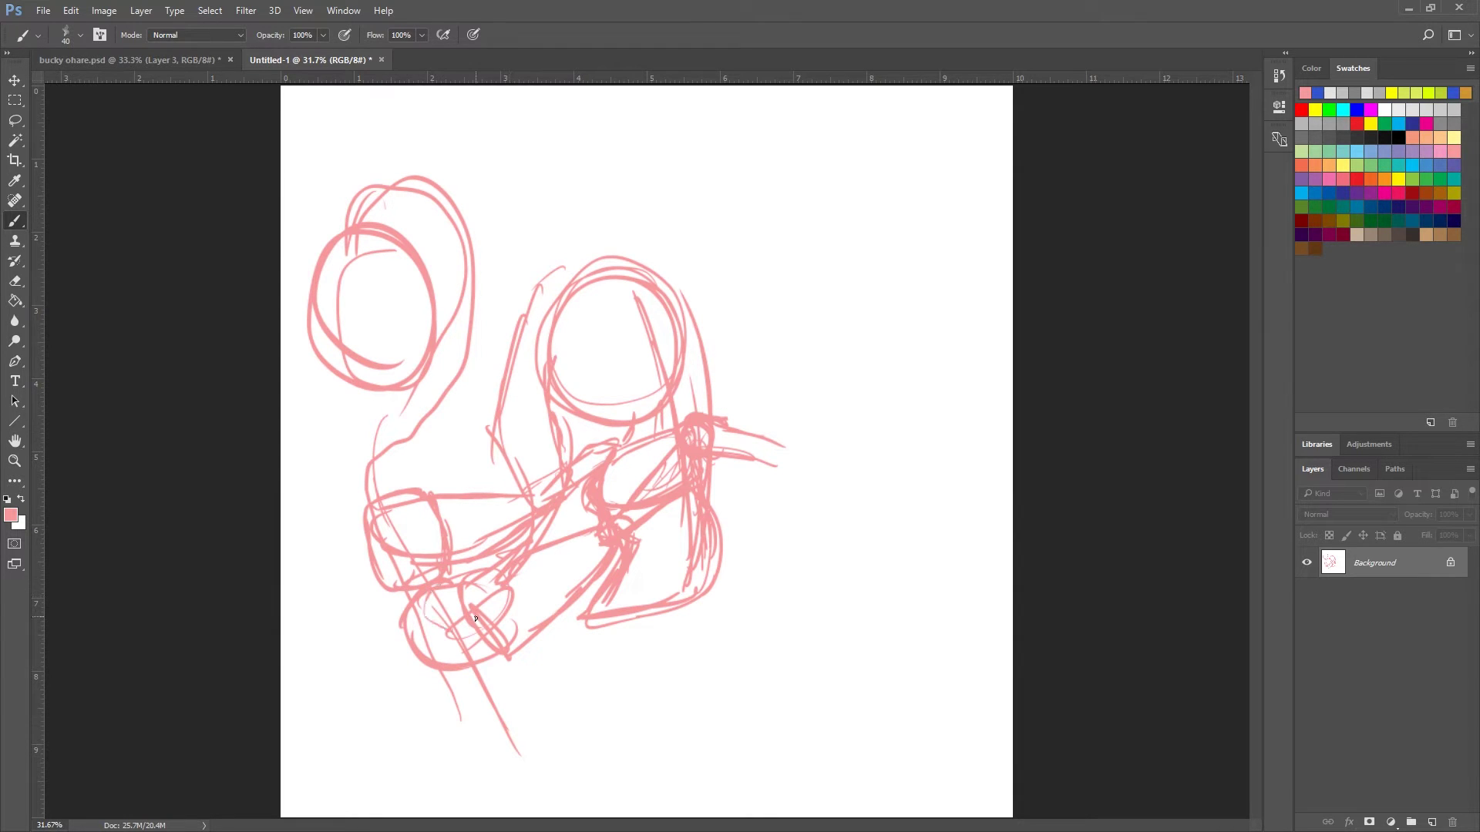
left_click_drag(678, 415, 701, 447)
mouse_move(750, 403)
left_mouse_down()
mouse_move(761, 442)
mouse_move(730, 478)
mouse_move(725, 406)
mouse_move(764, 480)
left_mouse_up()
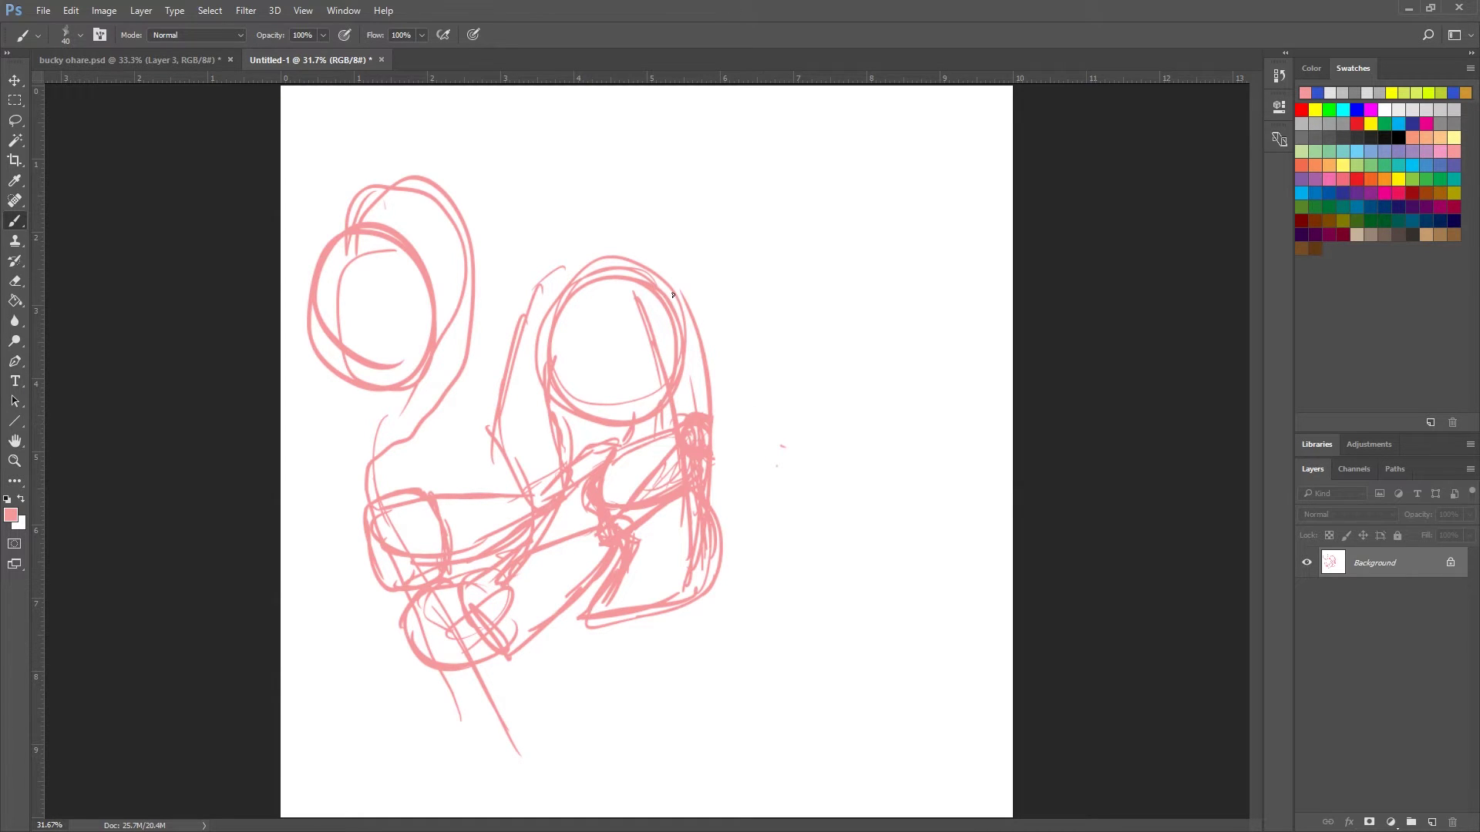
Sketch a pointed witch hat with a wide curved brim and a bent, jagged tip on the head.
mouse_move(759, 324)
left_mouse_down()
mouse_move(707, 326)
mouse_move(631, 294)
mouse_move(683, 316)
mouse_move(520, 295)
mouse_move(439, 346)
mouse_move(530, 311)
mouse_move(640, 298)
mouse_move(779, 315)
mouse_move(808, 291)
mouse_move(448, 288)
mouse_move(399, 365)
mouse_move(532, 319)
left_mouse_up()
left_click_drag(688, 287, 681, 215)
left_click_drag(696, 224, 700, 281)
mouse_move(532, 250)
left_mouse_down()
mouse_move(637, 122)
mouse_move(751, 178)
mouse_move(697, 274)
left_mouse_up()
mouse_move(715, 185)
left_mouse_down()
mouse_move(763, 174)
mouse_move(759, 248)
left_mouse_up()
mouse_move(794, 194)
left_mouse_down()
mouse_move(762, 245)
mouse_move(823, 258)
mouse_move(834, 282)
left_mouse_up()
mouse_move(828, 273)
left_mouse_down()
mouse_move(796, 245)
mouse_move(743, 283)
mouse_move(708, 280)
mouse_move(715, 289)
left_mouse_up()
left_click_drag(684, 215, 697, 262)
mouse_move(701, 243)
left_mouse_down()
mouse_move(707, 273)
mouse_move(794, 255)
mouse_move(814, 295)
left_mouse_up()
Draw the face with angry slanted eyes, eyebrows, a small nose and a mouth.
left_click_drag(609, 367, 669, 338)
mouse_move(631, 429)
left_mouse_down()
mouse_move(548, 345)
mouse_move(577, 368)
left_mouse_up()
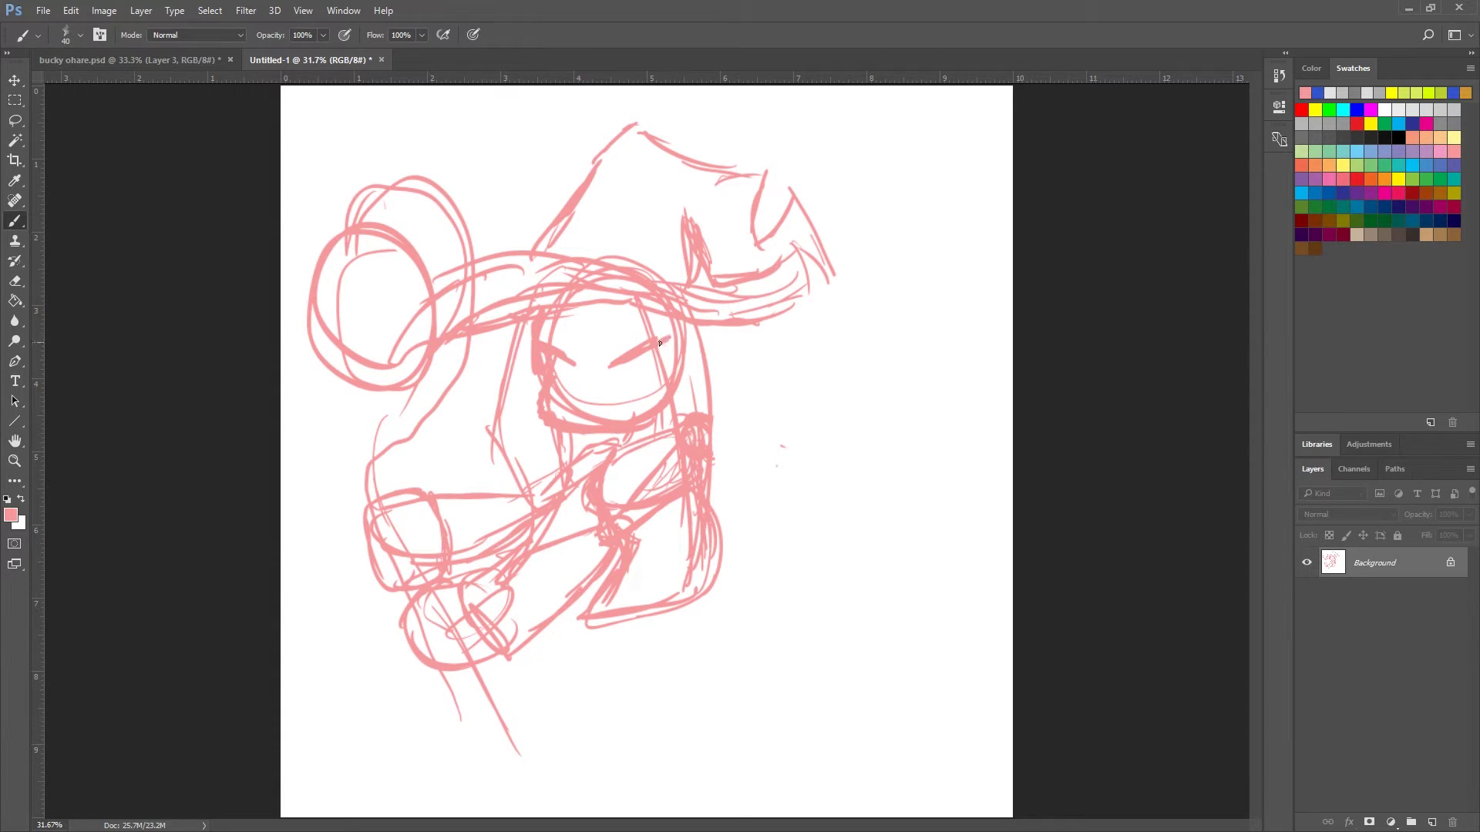
mouse_move(662, 342)
left_mouse_down()
mouse_move(624, 387)
mouse_move(634, 381)
mouse_move(572, 373)
mouse_move(549, 388)
mouse_move(578, 378)
left_mouse_up()
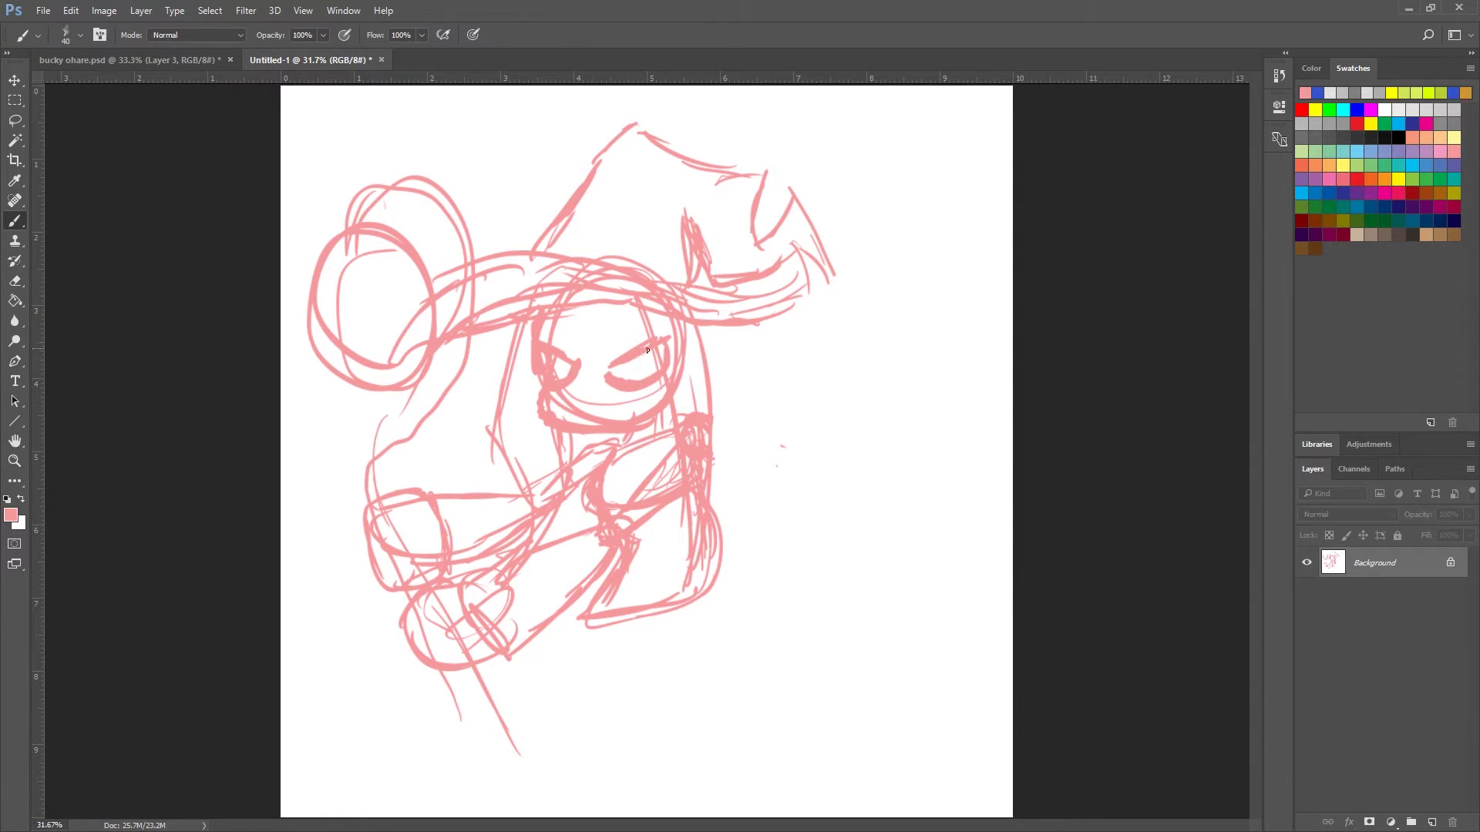
mouse_move(627, 377)
left_mouse_down()
mouse_move(629, 360)
mouse_move(636, 377)
left_mouse_up()
mouse_move(637, 360)
left_mouse_down()
mouse_move(651, 353)
mouse_move(649, 368)
mouse_move(565, 363)
left_mouse_up()
left_click_drag(574, 391, 610, 408)
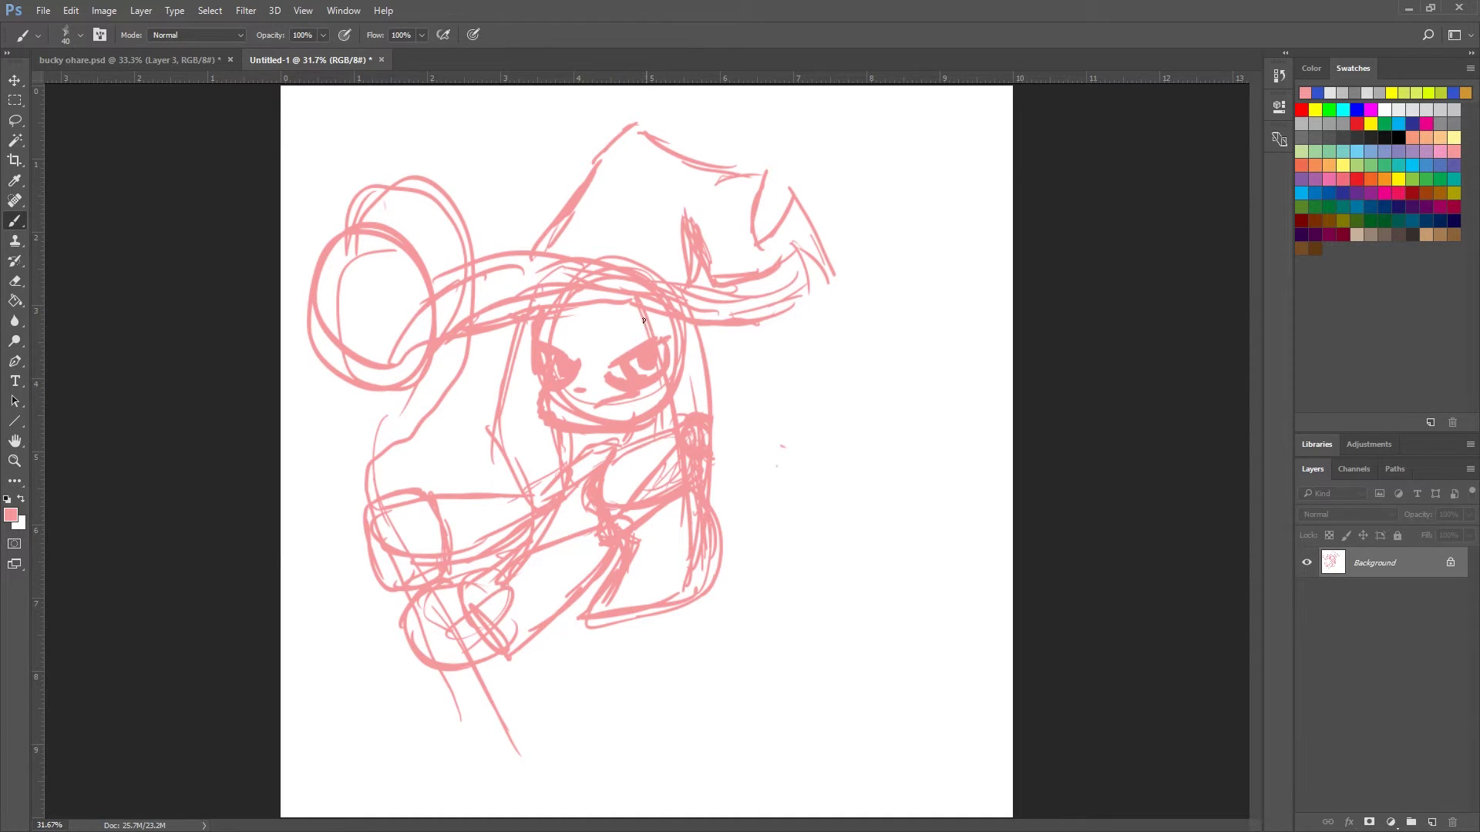
mouse_move(657, 327)
left_mouse_down()
mouse_move(602, 368)
mouse_move(649, 340)
left_mouse_up()
left_click_drag(547, 336, 576, 356)
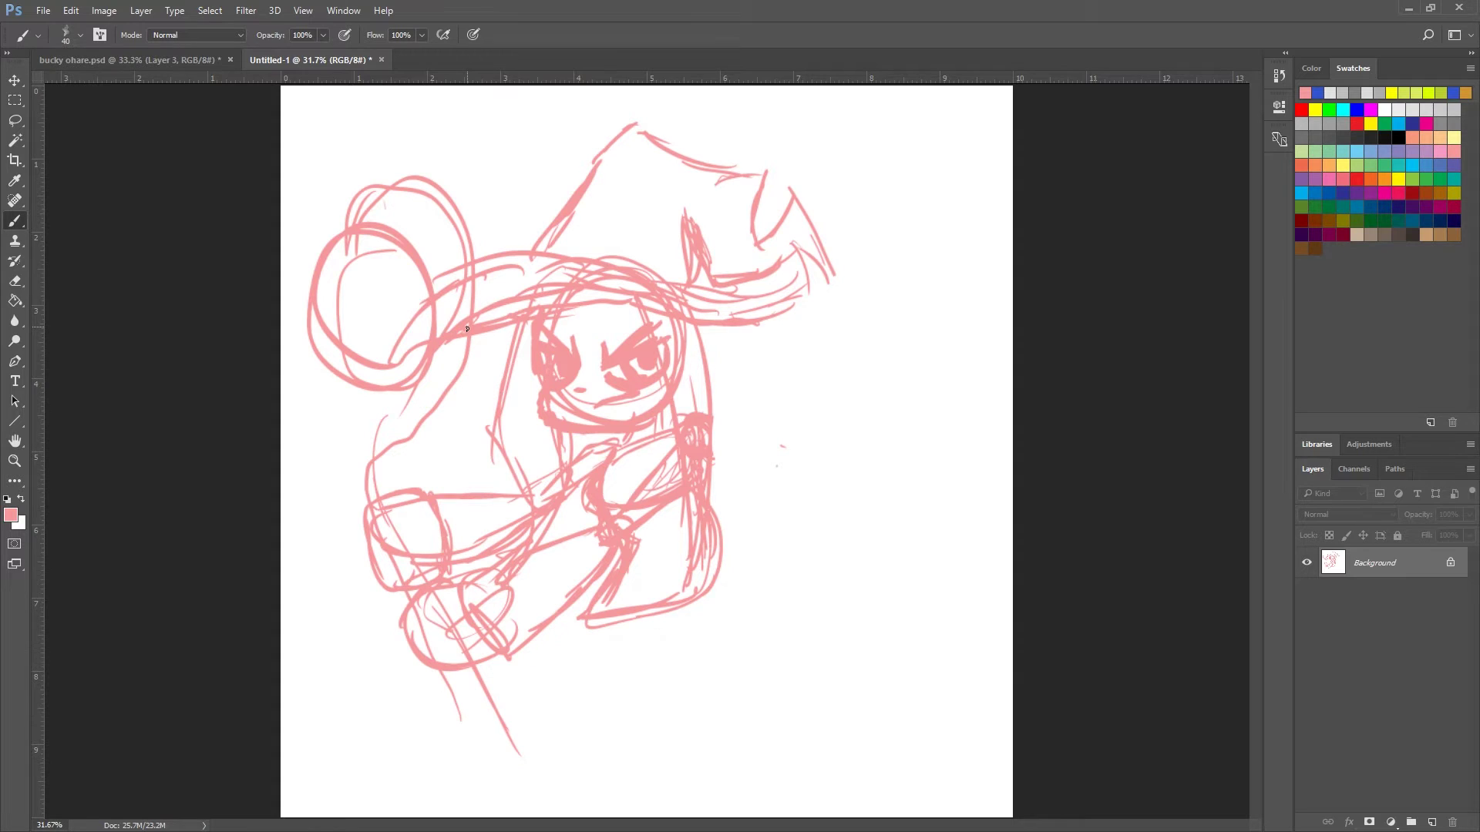
Darken the skirt hem and sketch the thigh on the staff side angling outward below it.
left_click_drag(706, 532, 707, 585)
left_click_drag(584, 617, 656, 607)
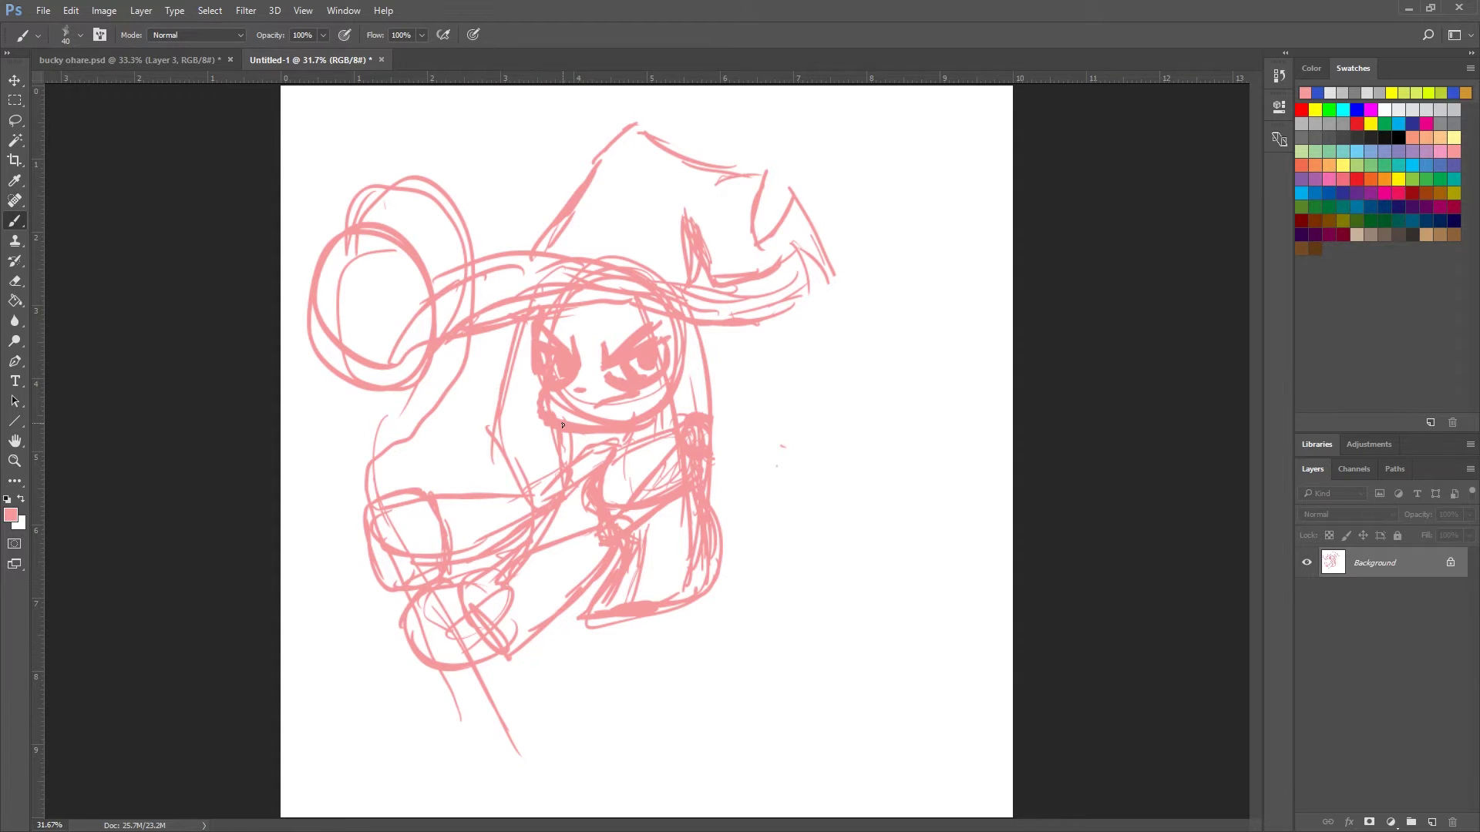
left_click_drag(617, 551, 542, 667)
left_click_drag(641, 616, 546, 706)
mouse_move(614, 646)
left_mouse_down()
mouse_move(549, 660)
mouse_move(530, 700)
mouse_move(571, 678)
left_mouse_up()
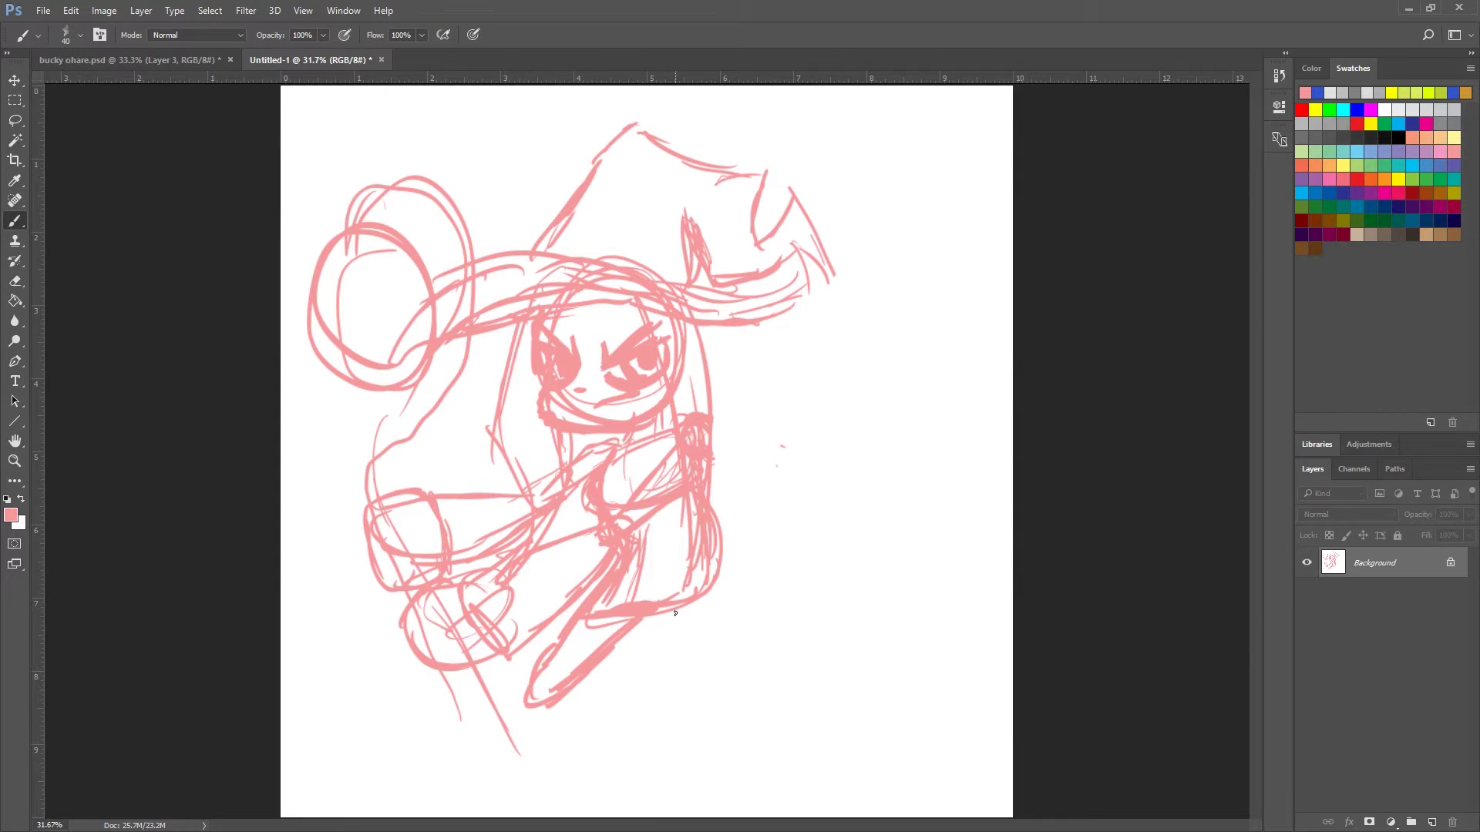
Sketch the opposite thigh spreading outward from the hips to a rounded knee.
mouse_move(649, 600)
left_mouse_down()
mouse_move(720, 673)
mouse_move(751, 679)
mouse_move(740, 621)
left_mouse_up()
left_click_drag(708, 566, 746, 665)
left_click_drag(730, 598, 760, 685)
left_click_drag(706, 621, 672, 655)
left_click_drag(725, 680, 752, 692)
left_click_drag(685, 626, 667, 644)
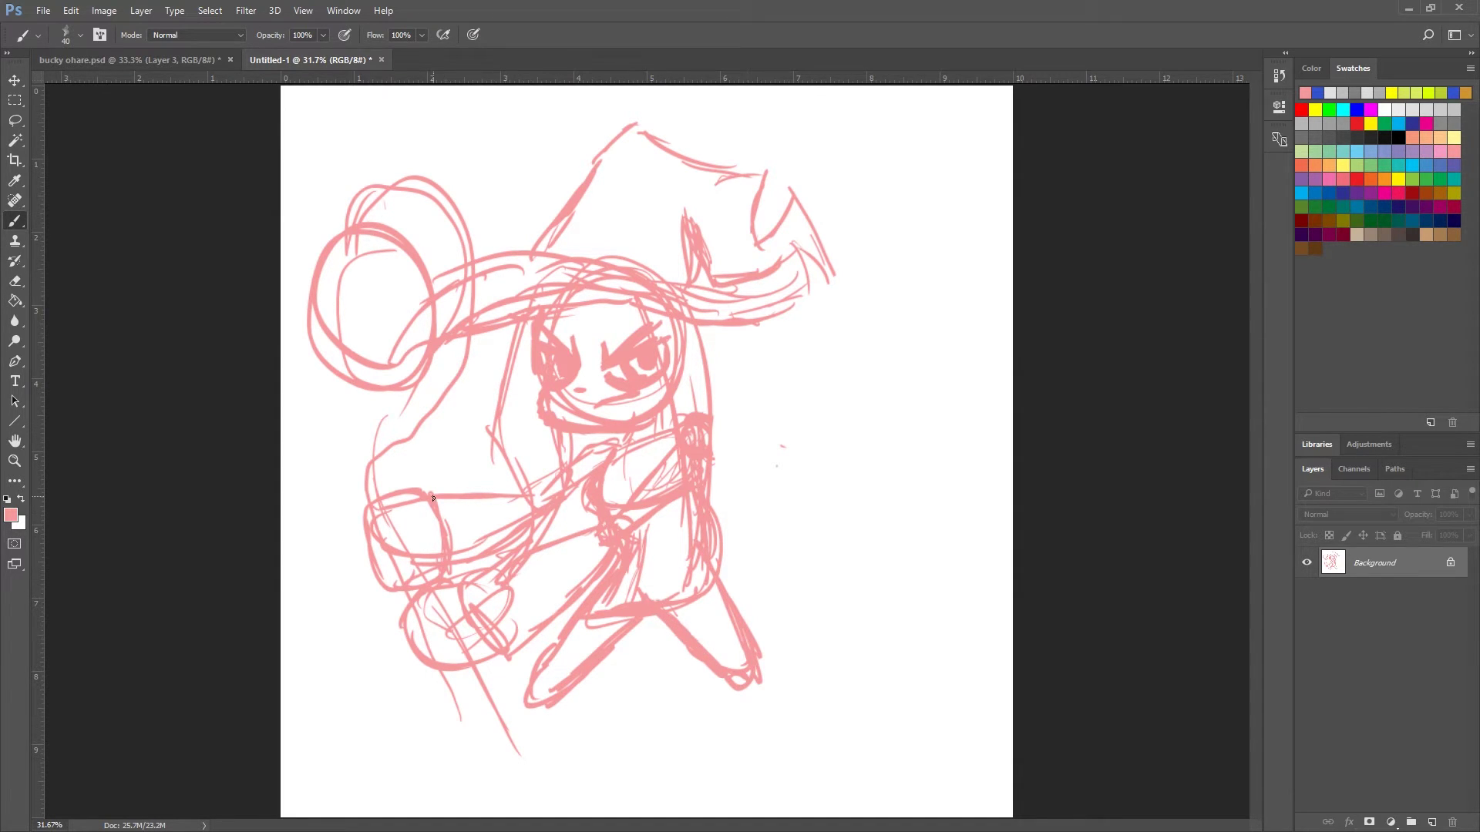
Thicken the side hair, add a hatched hat band and sketch bangs across the forehead.
left_click_drag(717, 328, 728, 441)
left_click_drag(685, 266, 553, 238)
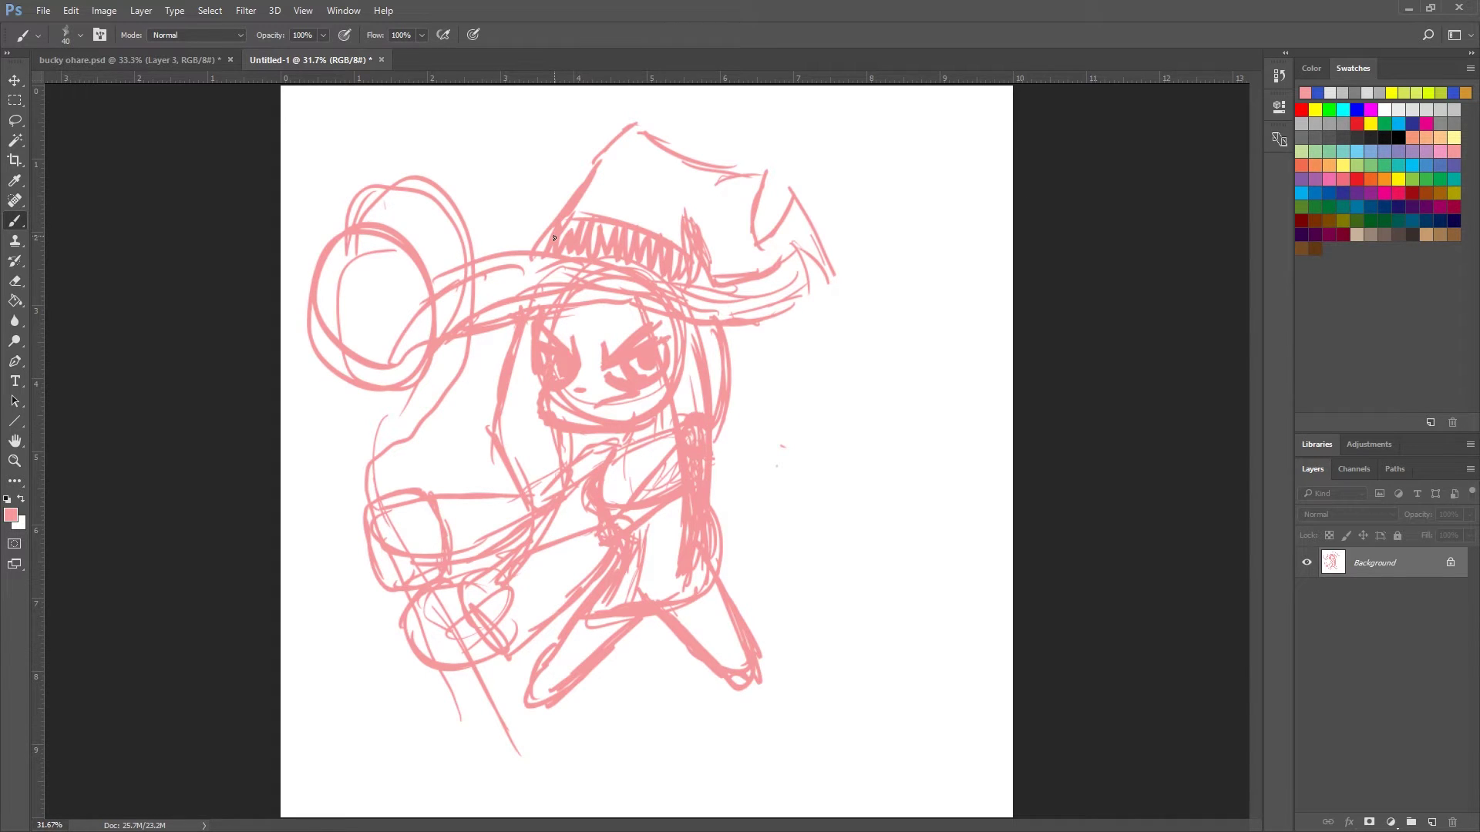
mouse_move(562, 318)
left_mouse_down()
mouse_move(557, 332)
mouse_move(636, 322)
left_mouse_up()
Extend the canvas downward by about a third with the Crop tool to make room for the lower legs.
left_click(15, 159)
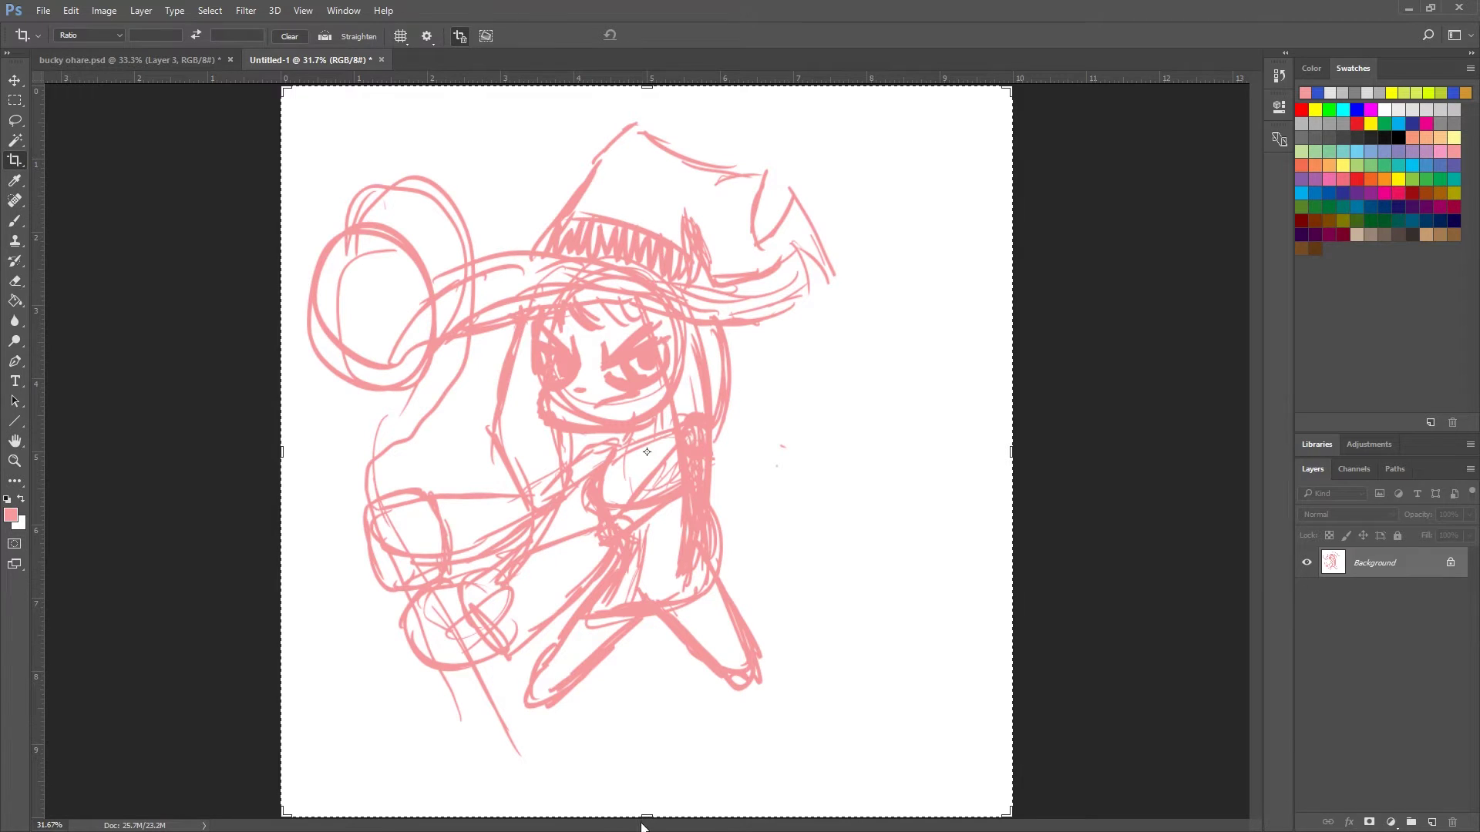
left_click_drag(643, 816, 660, 780)
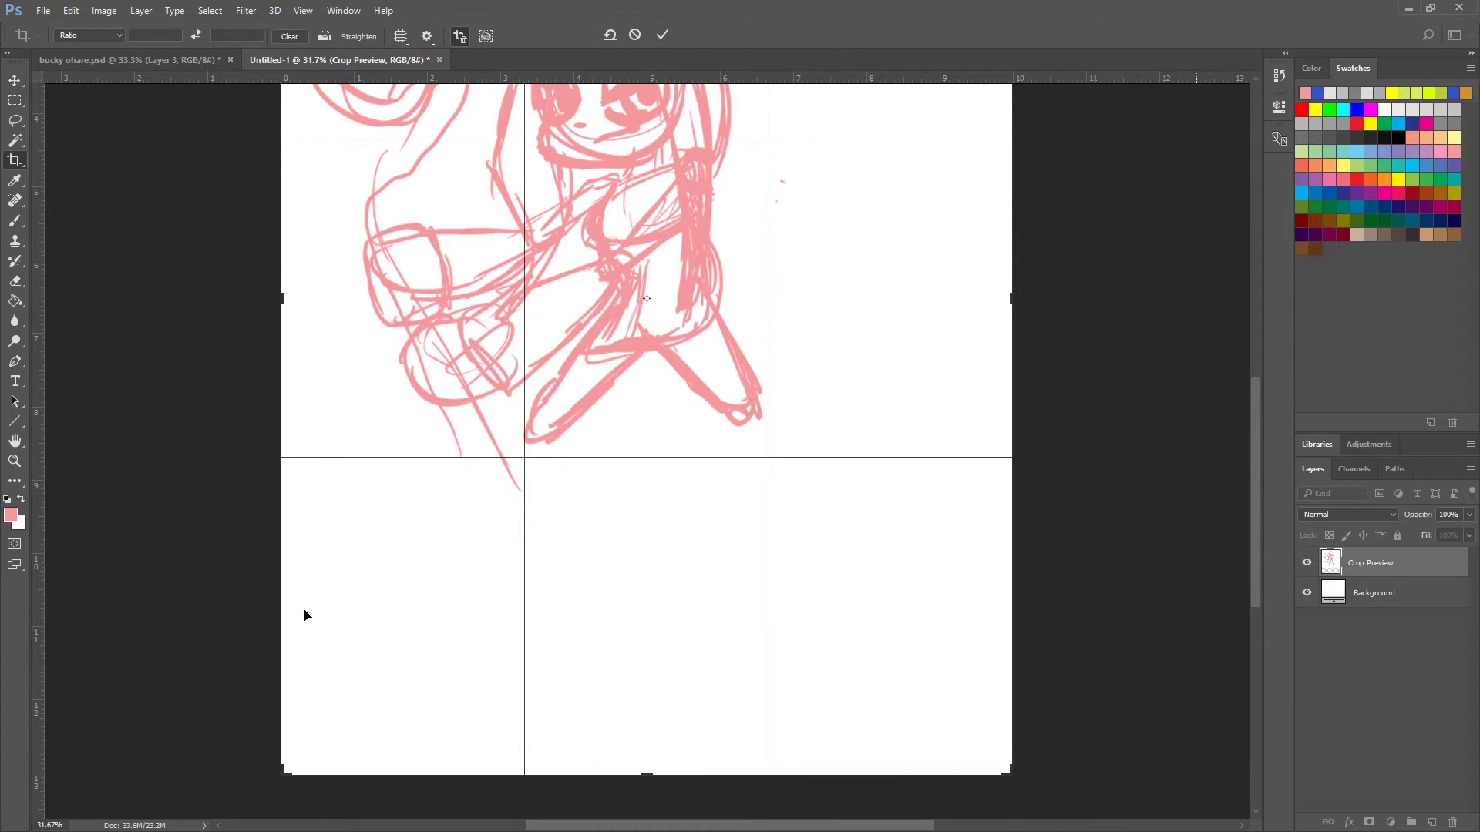
key("Return")
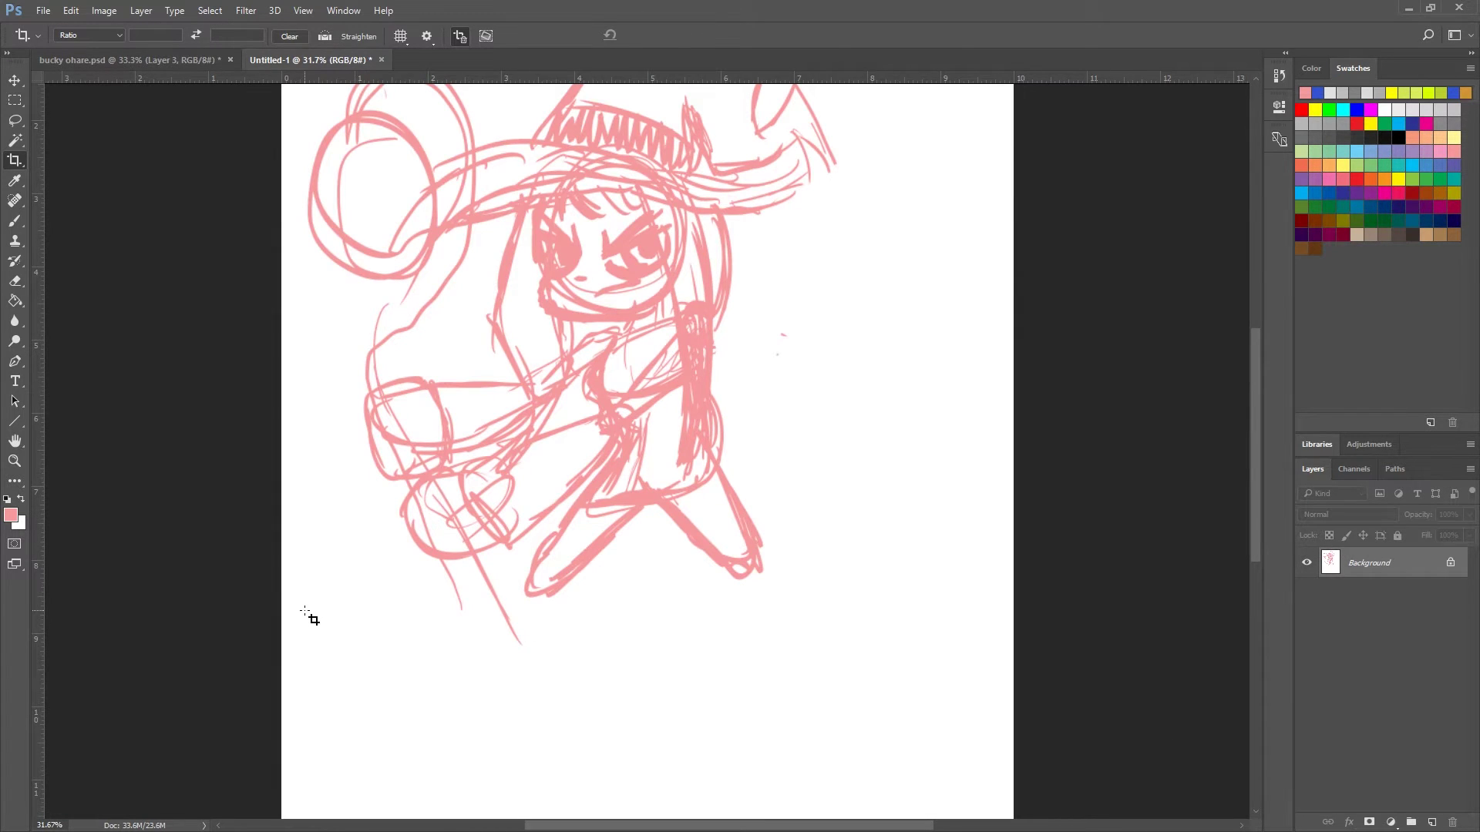
Sketch the flared lower leg and large rounded boot on the side away from the staff.
key("b")
mouse_move(760, 539)
left_mouse_down()
mouse_move(944, 747)
mouse_move(834, 771)
left_mouse_up()
mouse_move(871, 674)
left_mouse_down()
mouse_move(908, 700)
mouse_move(790, 728)
mouse_move(745, 779)
left_mouse_up()
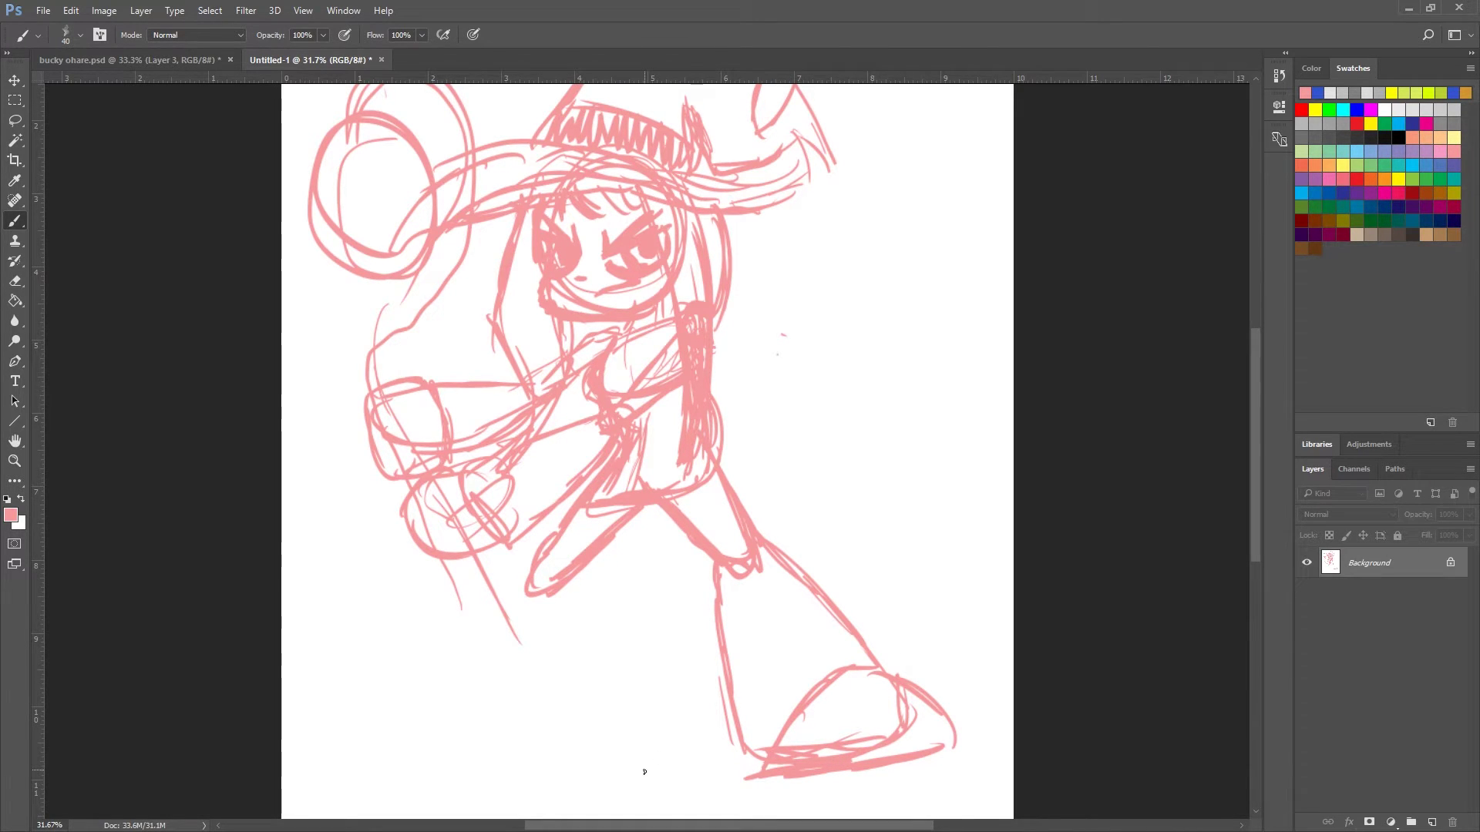
mouse_move(852, 671)
left_mouse_down()
mouse_move(913, 697)
mouse_move(944, 740)
mouse_move(879, 767)
left_mouse_up()
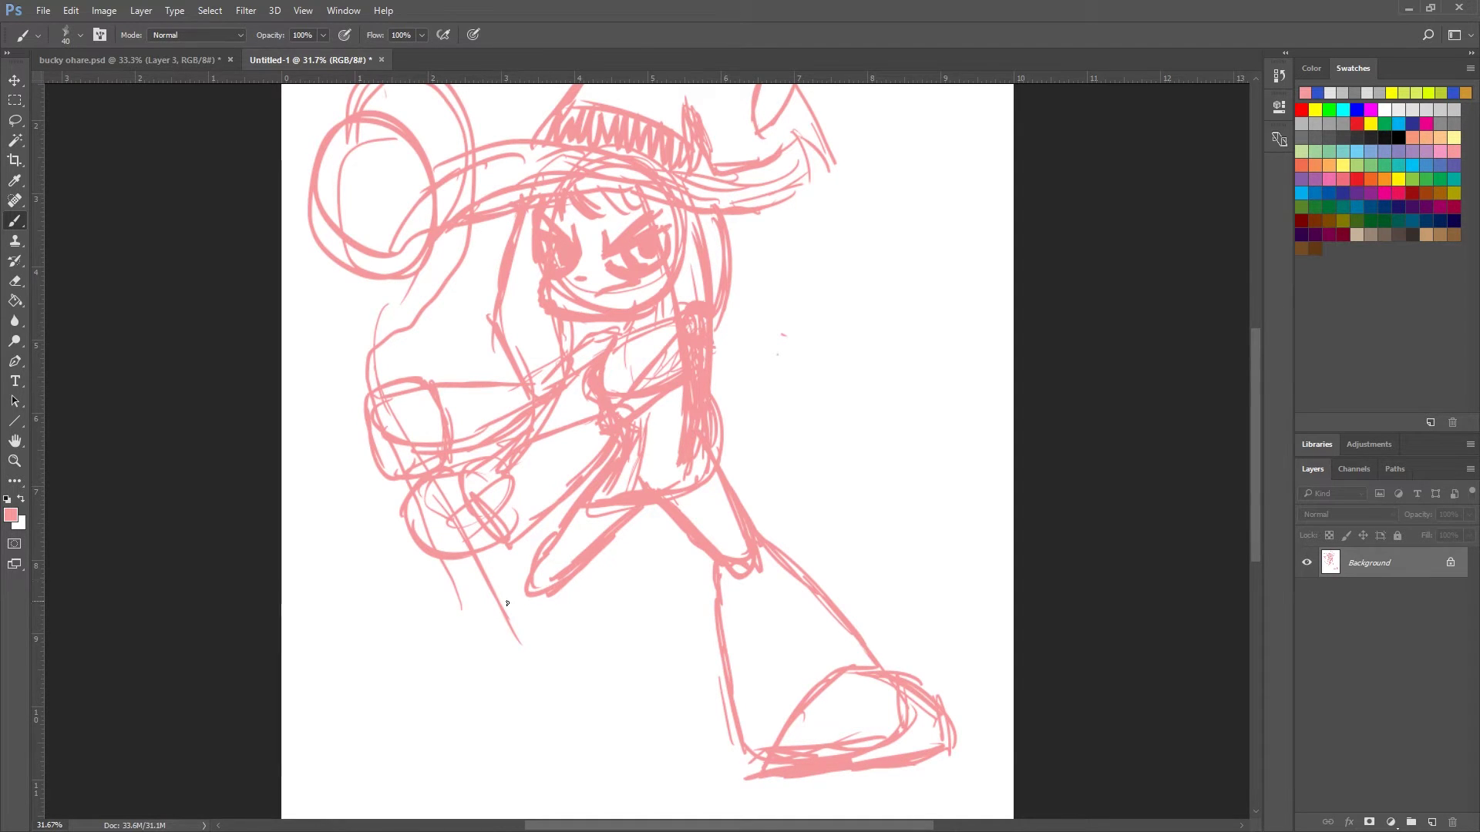
Sketch the matching flared lower leg and rounded boot on the staff side.
left_click_drag(540, 546, 487, 599)
mouse_move(578, 591)
left_mouse_down()
mouse_move(575, 573)
mouse_move(560, 741)
mouse_move(420, 758)
left_mouse_up()
left_click_drag(500, 584, 389, 763)
mouse_move(424, 709)
left_mouse_down()
mouse_move(393, 762)
mouse_move(517, 765)
left_mouse_up()
mouse_move(443, 703)
left_mouse_down()
mouse_move(478, 749)
mouse_move(429, 699)
mouse_move(334, 769)
mouse_move(478, 762)
mouse_move(370, 760)
left_mouse_up()
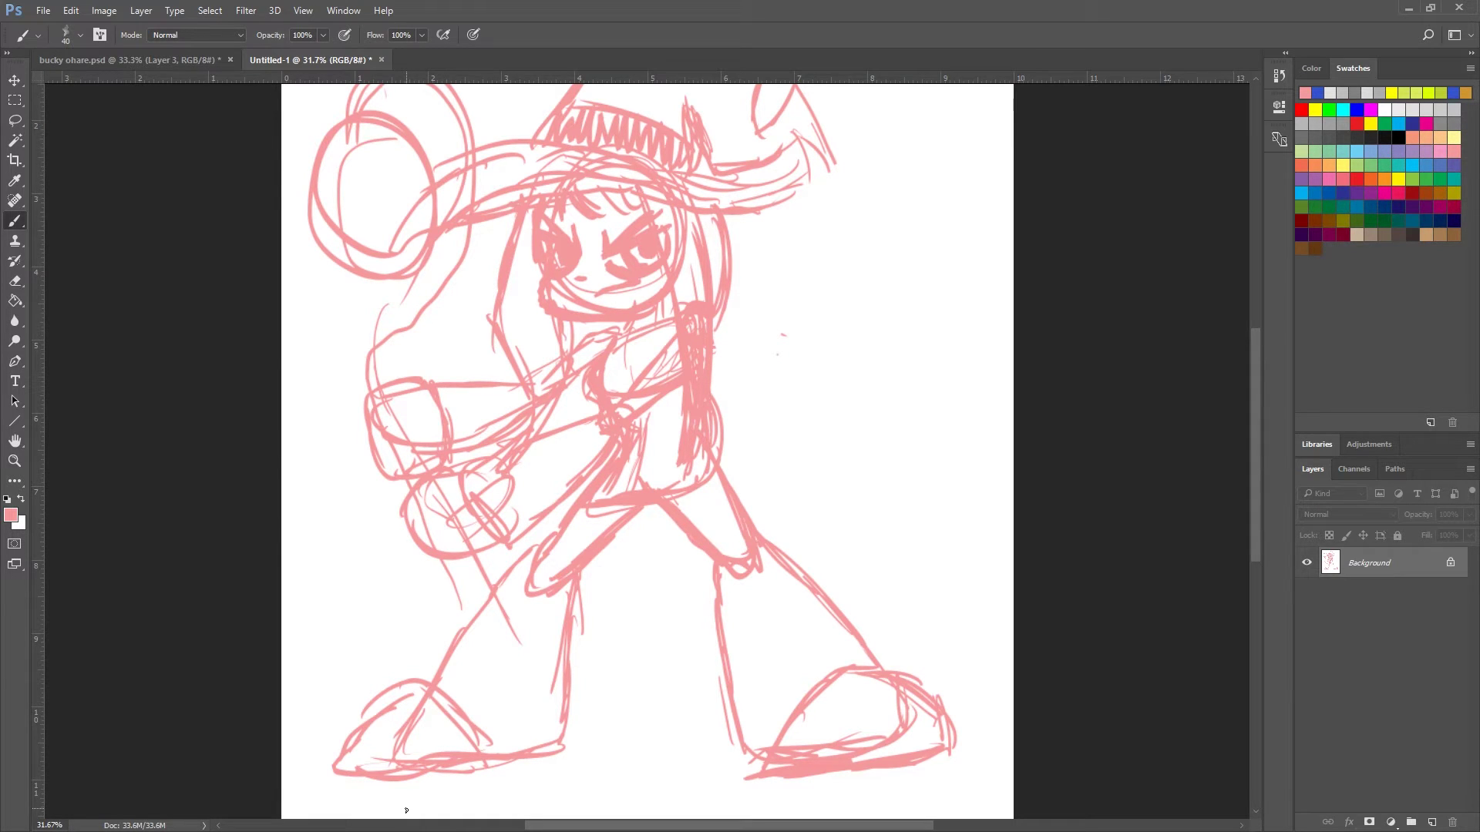
Reinforce the outlines of both legs and boots with heavier strokes.
mouse_move(759, 734)
left_mouse_down()
mouse_move(747, 764)
mouse_move(723, 609)
mouse_move(721, 654)
mouse_move(661, 504)
mouse_move(713, 586)
mouse_move(761, 743)
left_mouse_up()
mouse_move(776, 537)
left_mouse_down()
mouse_move(873, 660)
mouse_move(775, 558)
mouse_move(823, 589)
left_mouse_up()
mouse_move(606, 548)
left_mouse_down()
mouse_move(569, 606)
mouse_move(571, 585)
mouse_move(560, 730)
mouse_move(557, 715)
mouse_move(527, 750)
mouse_move(558, 747)
mouse_move(385, 771)
left_mouse_up()
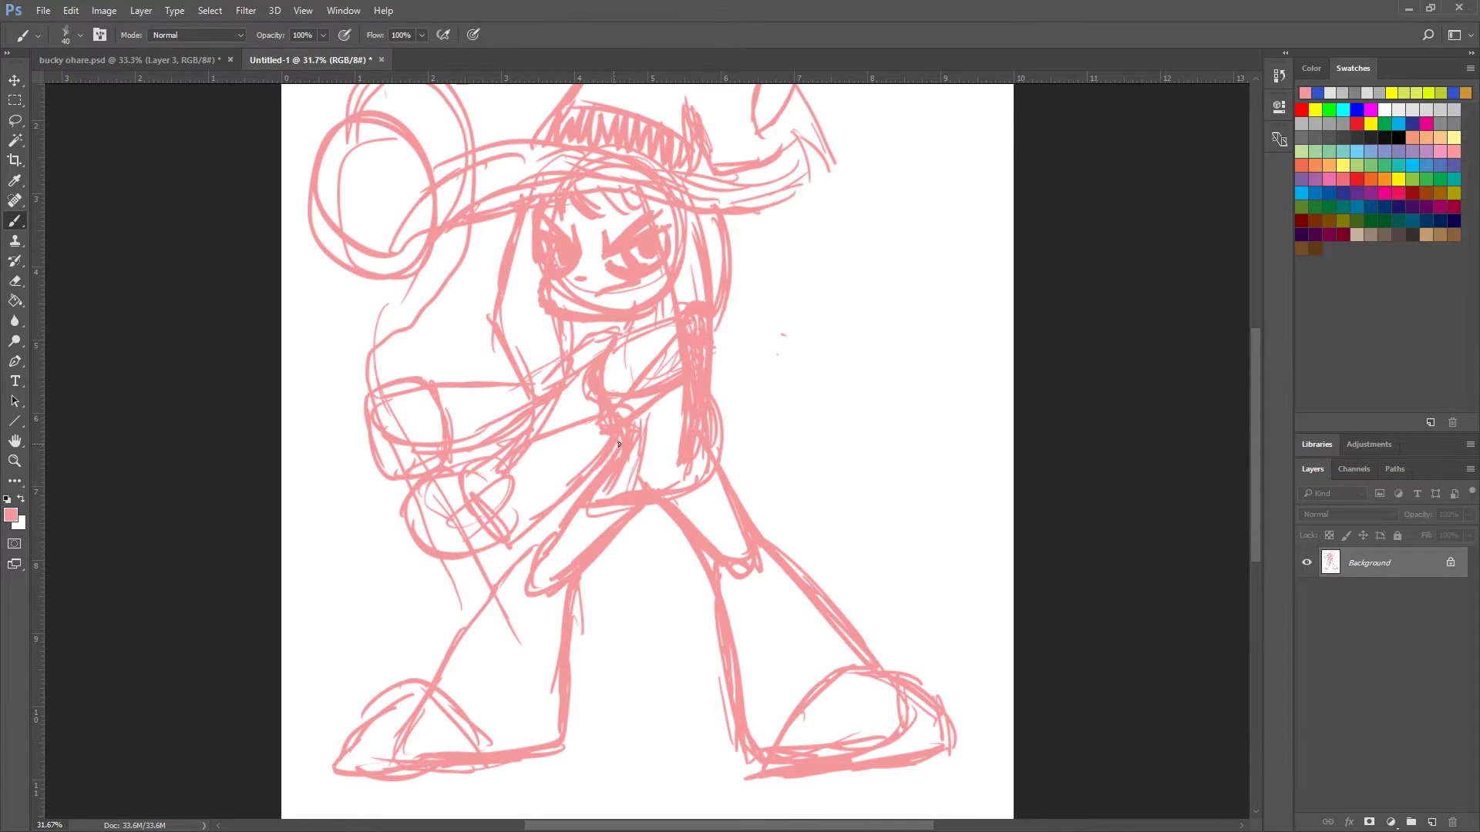
left_click_drag(530, 554, 467, 668)
mouse_move(472, 751)
left_mouse_down()
mouse_move(391, 699)
mouse_move(408, 687)
mouse_move(351, 757)
mouse_move(390, 777)
left_mouse_up()
mouse_move(936, 742)
left_mouse_down()
mouse_move(933, 696)
mouse_move(845, 682)
mouse_move(802, 765)
left_mouse_up()
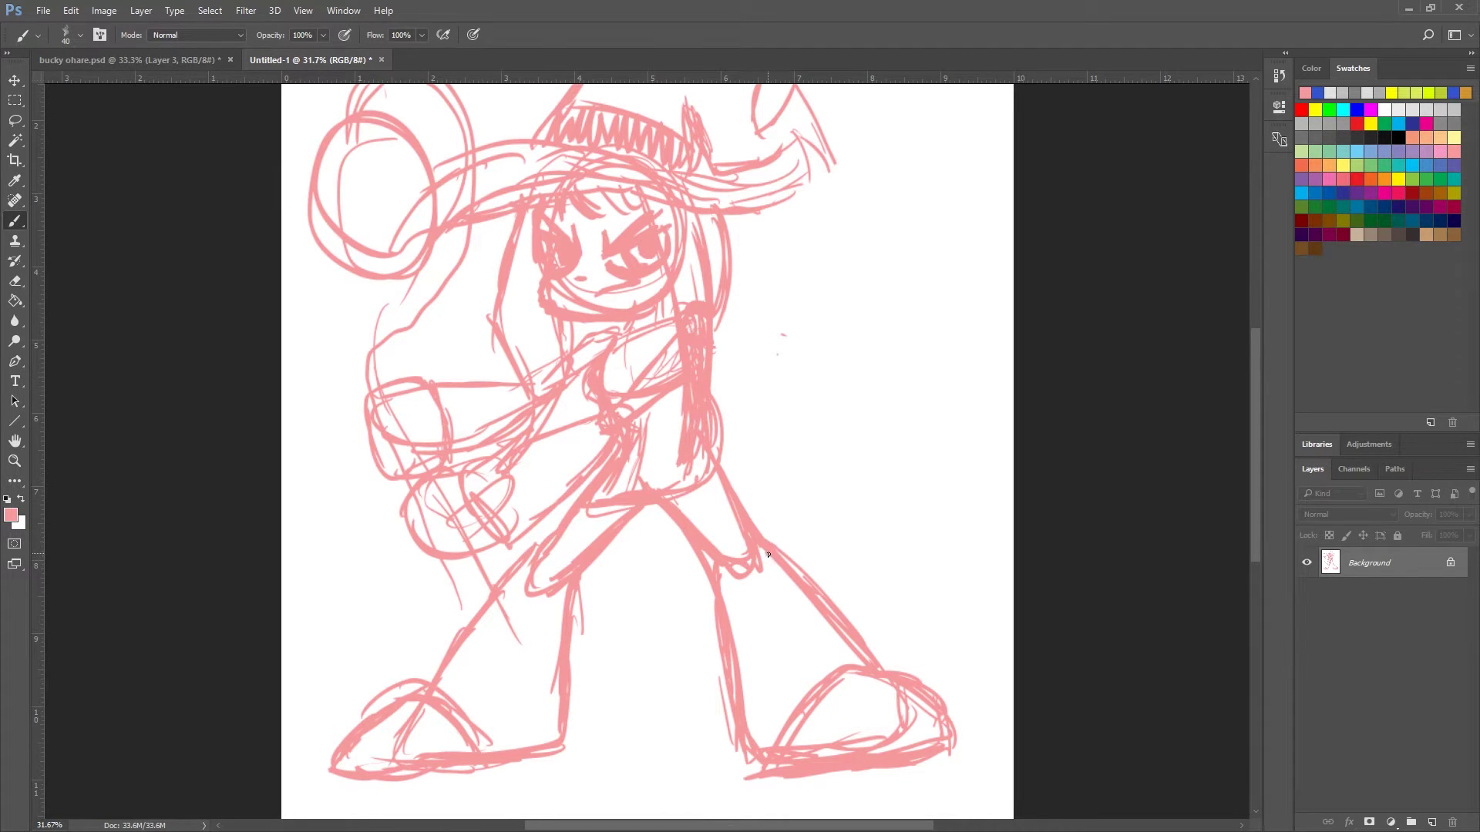
Add cuff lines to the tops of both boots and hatched stocking bands on the legs.
left_click_drag(810, 586, 733, 618)
left_click_drag(485, 609, 554, 640)
left_click_drag(731, 498, 689, 521)
left_click_drag(780, 564, 742, 600)
left_click_drag(746, 580, 732, 599)
mouse_move(756, 551)
left_mouse_down()
mouse_move(713, 555)
mouse_move(715, 511)
mouse_move(690, 530)
left_mouse_up()
mouse_move(513, 579)
left_mouse_down()
mouse_move(534, 598)
mouse_move(512, 599)
mouse_move(535, 585)
mouse_move(525, 613)
mouse_move(494, 605)
left_mouse_up()
left_click_drag(510, 603, 545, 621)
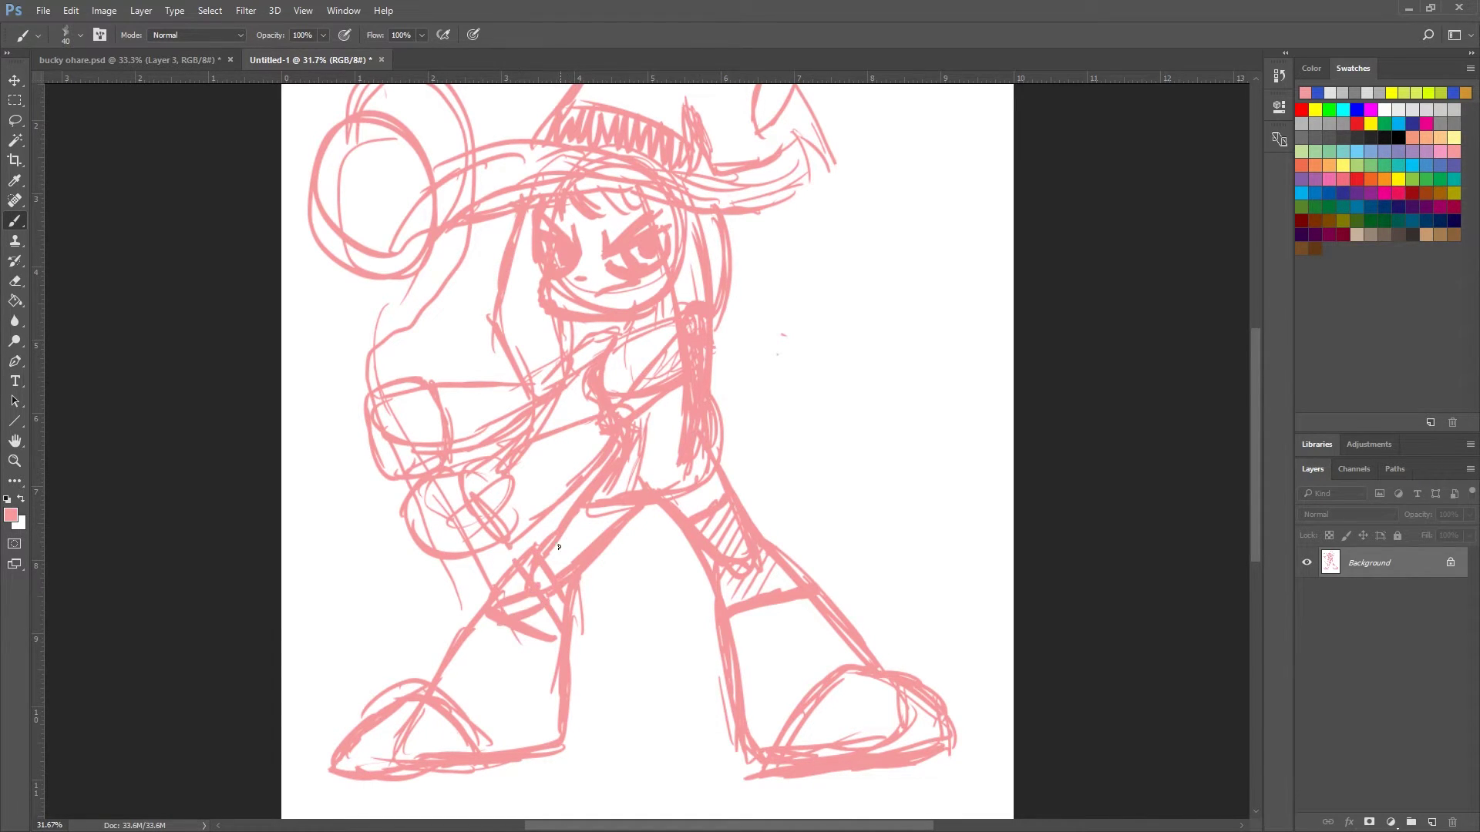
Add bands to the staff-side thigh and redraw the skirt hem across the hips.
mouse_move(544, 567)
left_mouse_down()
mouse_move(592, 529)
mouse_move(579, 541)
mouse_move(576, 511)
left_mouse_up()
mouse_move(722, 466)
left_mouse_down()
mouse_move(614, 509)
mouse_move(655, 504)
mouse_move(587, 502)
left_mouse_up()
left_click_drag(717, 460, 712, 443)
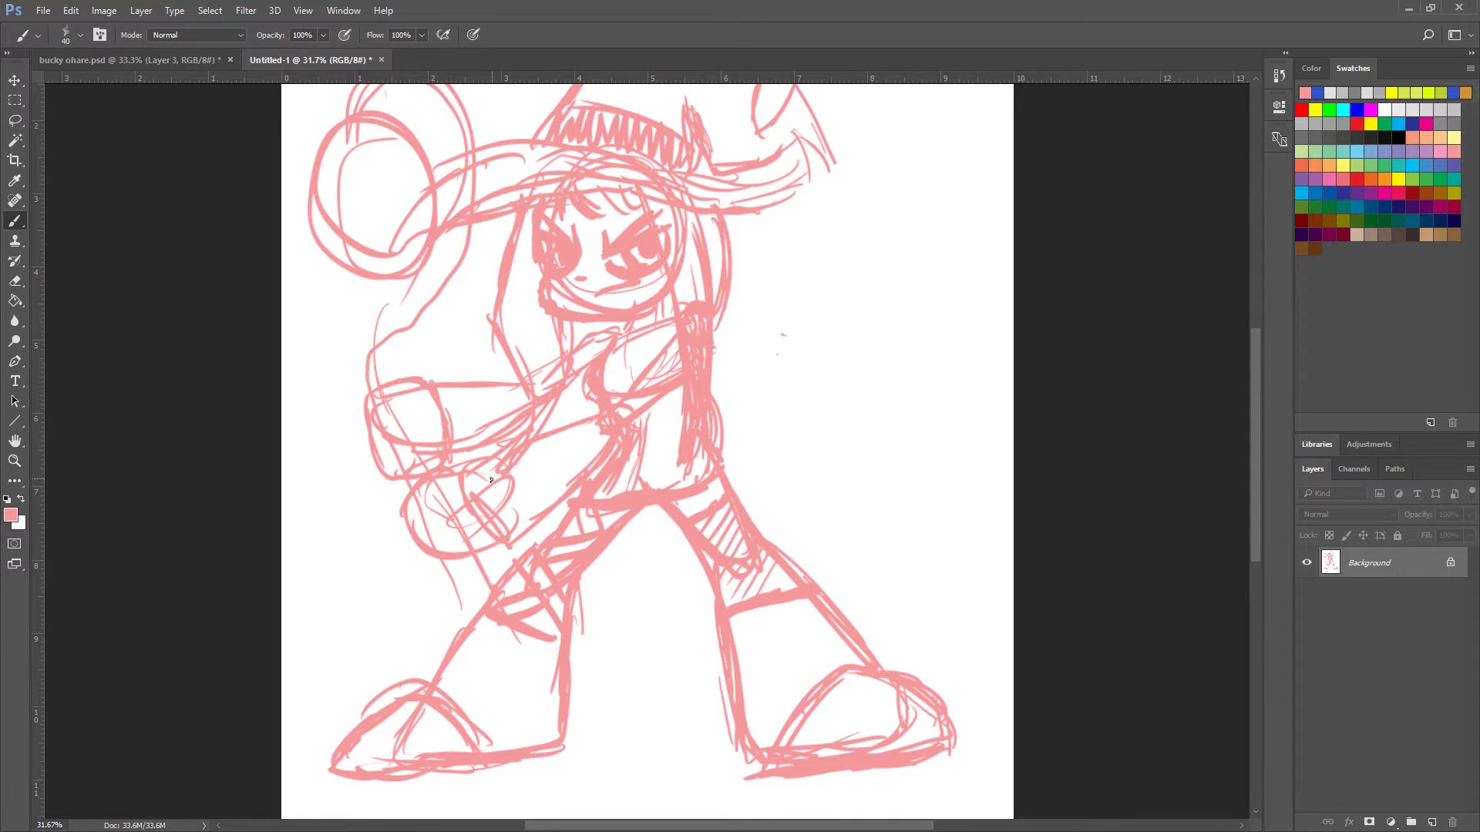
Reinforce both arms and sleeves, add finger detail to the fists and an extra hair strand beside the head.
mouse_move(481, 472)
left_mouse_down()
mouse_move(519, 524)
mouse_move(509, 557)
mouse_move(509, 543)
mouse_move(521, 558)
mouse_move(518, 508)
mouse_move(535, 548)
mouse_move(514, 570)
mouse_move(616, 445)
left_mouse_up()
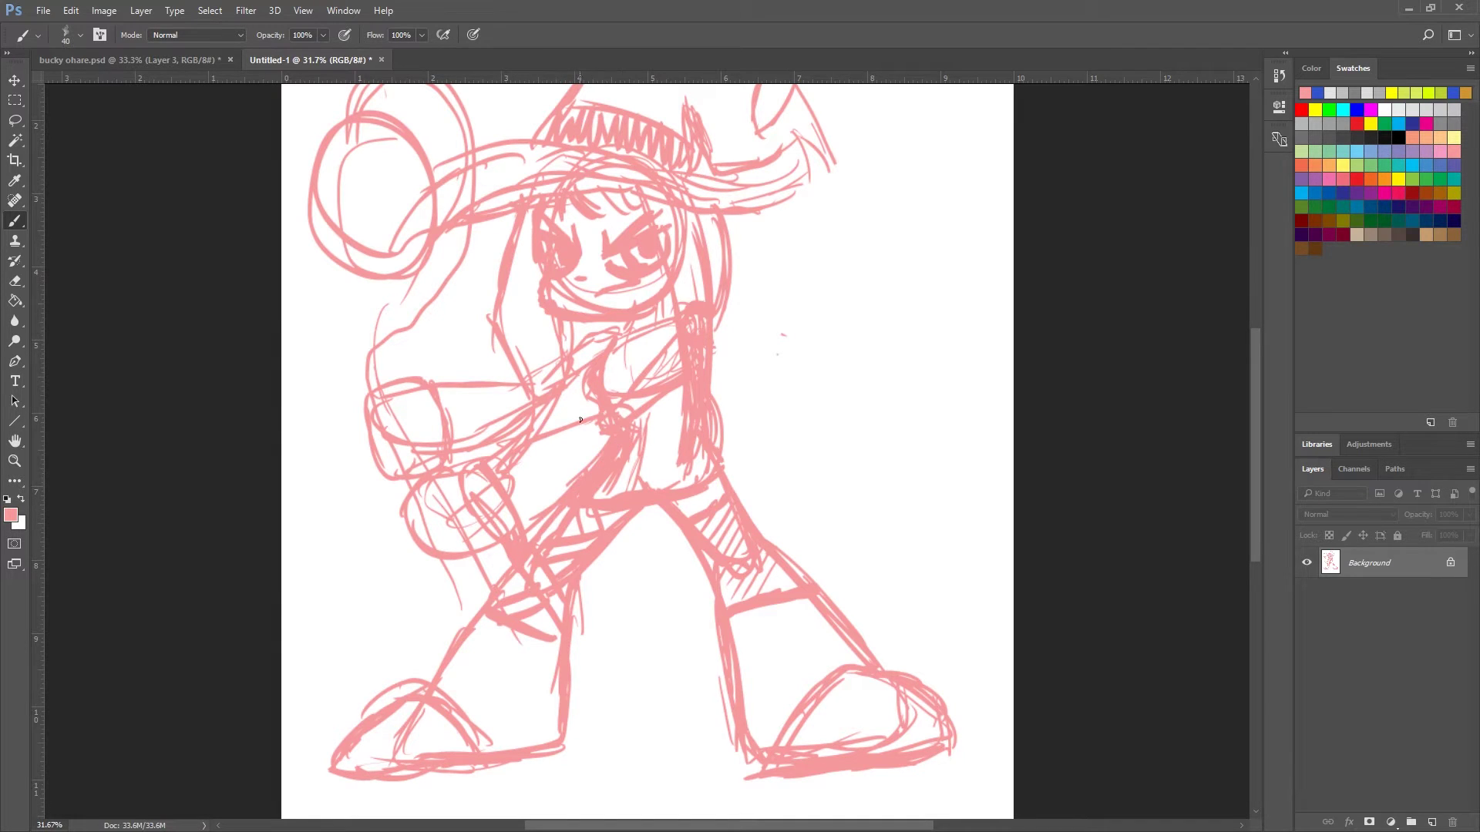
left_click_drag(488, 452, 597, 422)
mouse_move(544, 437)
left_mouse_down()
mouse_move(599, 410)
mouse_move(656, 345)
left_mouse_up()
left_click_drag(663, 349, 677, 329)
left_click_drag(631, 425, 684, 377)
left_click_drag(422, 397, 377, 462)
mouse_move(736, 218)
left_mouse_down()
mouse_move(710, 288)
mouse_move(744, 248)
left_mouse_up()
Sketch a cape flowing from the shoulder behind the figure, with its inner lining hatched behind the legs.
mouse_move(713, 330)
left_mouse_down()
mouse_move(763, 375)
mouse_move(861, 418)
mouse_move(877, 466)
left_mouse_up()
mouse_move(875, 458)
left_mouse_down()
mouse_move(799, 377)
mouse_move(763, 364)
left_mouse_up()
mouse_move(879, 462)
left_mouse_down()
mouse_move(956, 478)
mouse_move(973, 503)
mouse_move(889, 489)
mouse_move(962, 533)
mouse_move(975, 608)
left_mouse_up()
mouse_move(937, 499)
left_mouse_down()
mouse_move(973, 634)
mouse_move(862, 604)
mouse_move(948, 613)
left_mouse_up()
left_click_drag(983, 603, 900, 625)
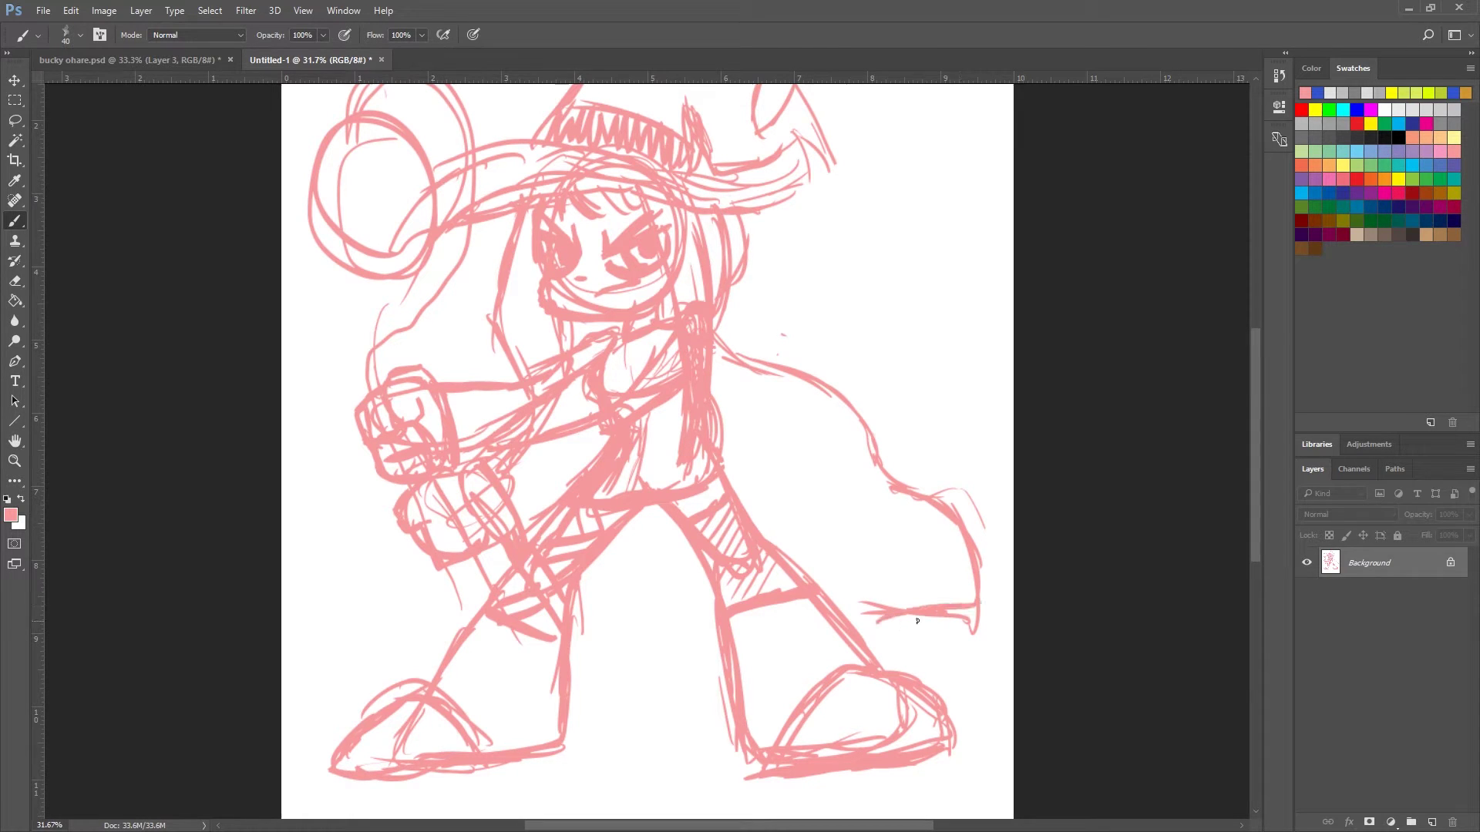
left_click_drag(721, 432, 871, 586)
left_click_drag(574, 598, 709, 543)
Draw the staff's shaft through both fists, from its rounded lower end up to the orb.
mouse_move(495, 549)
left_mouse_down()
mouse_move(523, 590)
mouse_move(489, 589)
left_mouse_up()
left_click_drag(515, 631, 546, 682)
left_click_drag(487, 551, 516, 581)
mouse_move(570, 667)
left_mouse_down()
mouse_move(594, 710)
mouse_move(568, 723)
left_mouse_up()
left_click_drag(509, 629, 558, 718)
left_click_drag(489, 594, 441, 533)
left_click_drag(393, 375, 372, 324)
mouse_move(390, 368)
left_mouse_down()
mouse_move(370, 320)
mouse_move(344, 321)
mouse_move(380, 262)
left_mouse_up()
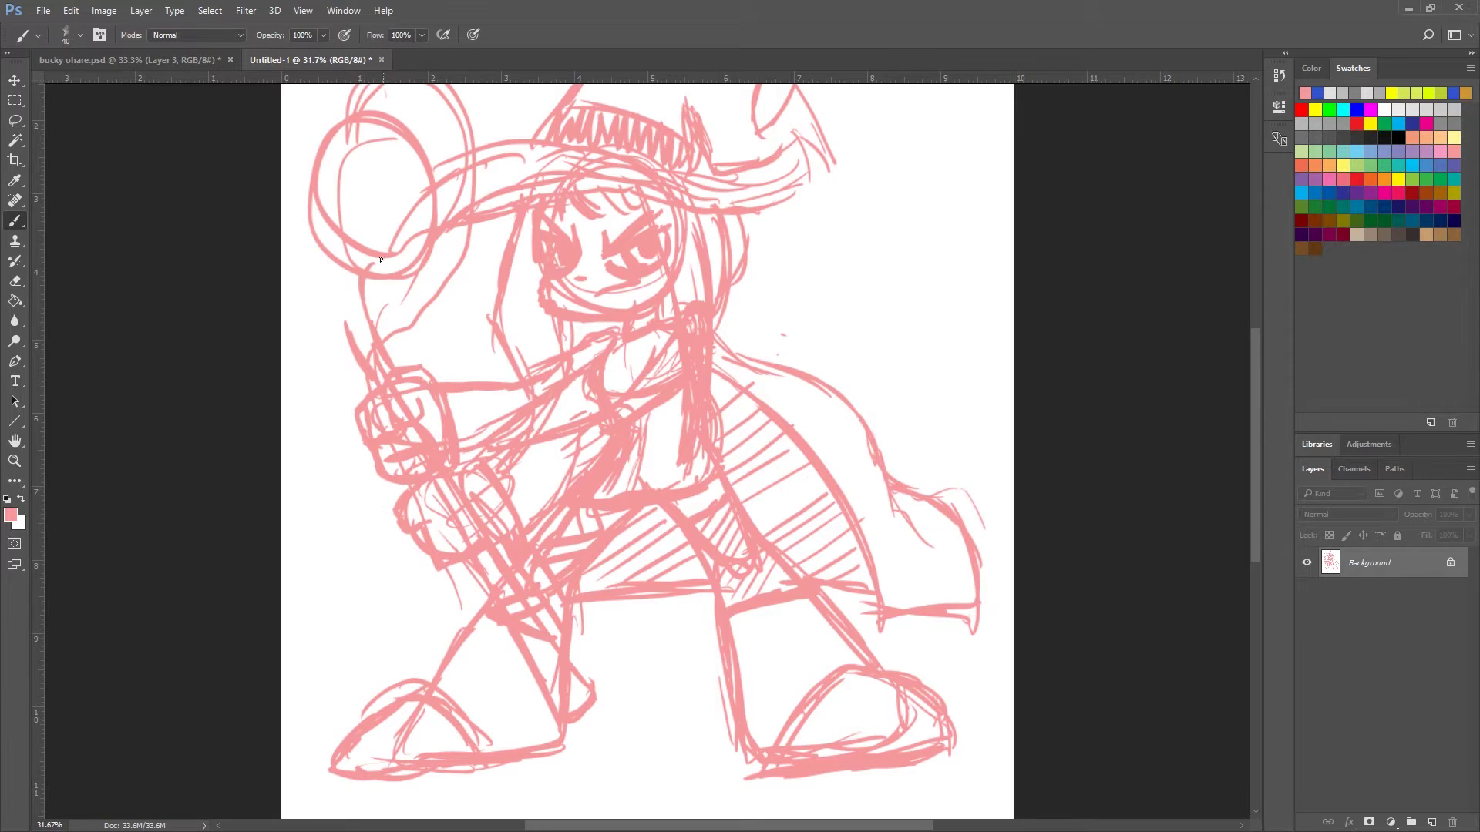
Refine the staff head with a pointed horn above the orb and hatched shading inside it.
mouse_move(348, 346)
left_mouse_down()
mouse_move(329, 294)
mouse_move(357, 252)
mouse_move(412, 251)
mouse_move(447, 210)
mouse_move(464, 152)
mouse_move(427, 104)
mouse_move(491, 253)
mouse_move(401, 235)
mouse_move(375, 176)
mouse_move(358, 221)
mouse_move(397, 294)
mouse_move(486, 327)
mouse_move(484, 397)
mouse_move(446, 438)
mouse_move(408, 445)
mouse_move(430, 534)
left_mouse_up()
mouse_move(420, 460)
left_mouse_down()
mouse_move(451, 405)
mouse_move(445, 526)
mouse_move(448, 488)
mouse_move(508, 436)
left_mouse_up()
mouse_move(456, 478)
left_mouse_down()
mouse_move(528, 391)
mouse_move(526, 306)
left_mouse_up()
mouse_move(415, 290)
left_mouse_down()
mouse_move(369, 332)
mouse_move(404, 429)
mouse_move(477, 377)
mouse_move(372, 372)
mouse_move(420, 279)
mouse_move(377, 301)
mouse_move(463, 393)
mouse_move(398, 336)
mouse_move(444, 390)
mouse_move(420, 401)
mouse_move(390, 368)
left_mouse_up()
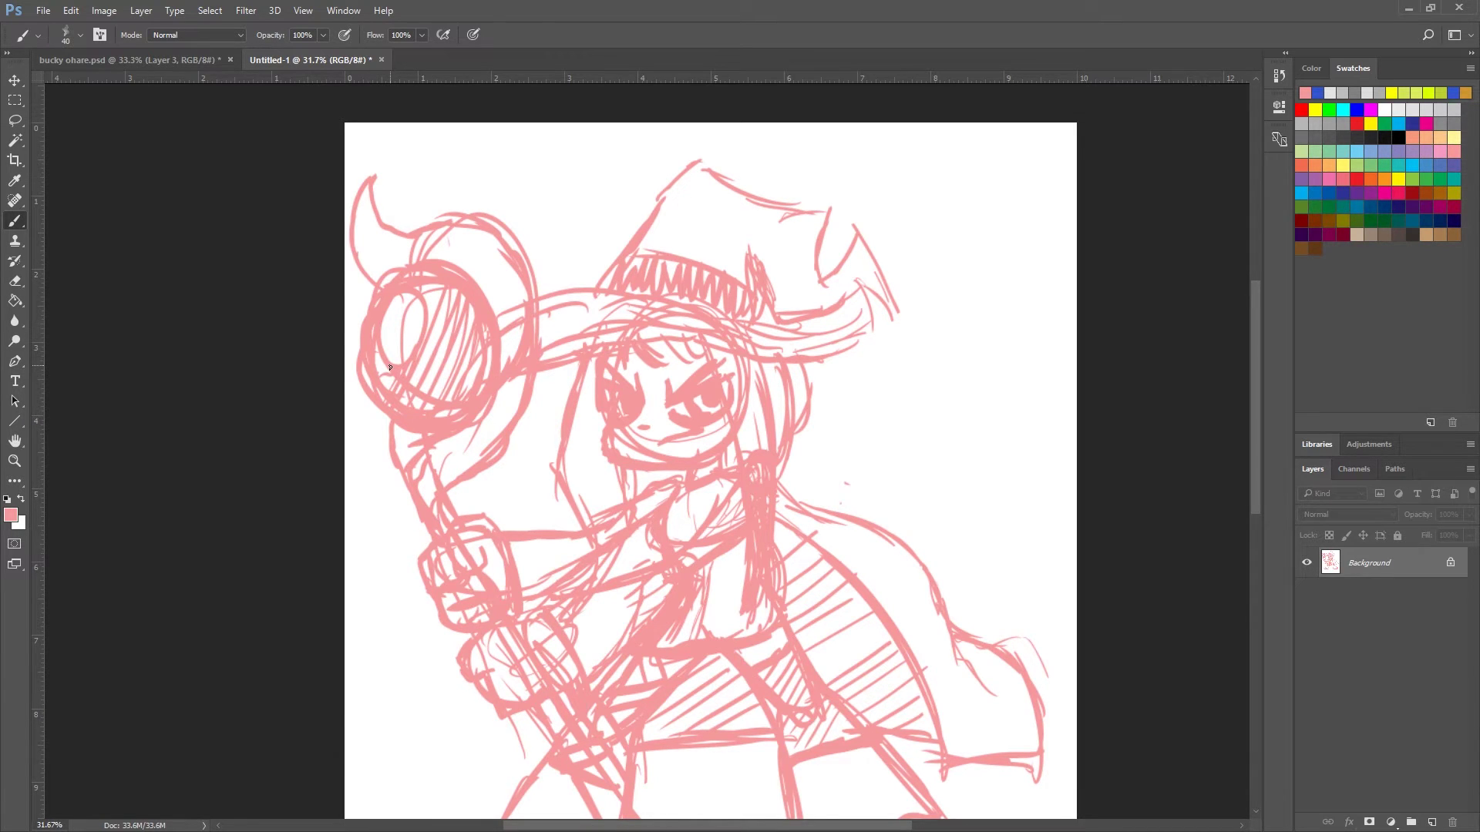
Fade the sketch layer to 43% opacity over a white layer and add an empty layer above it for drawing.
left_click(1432, 823)
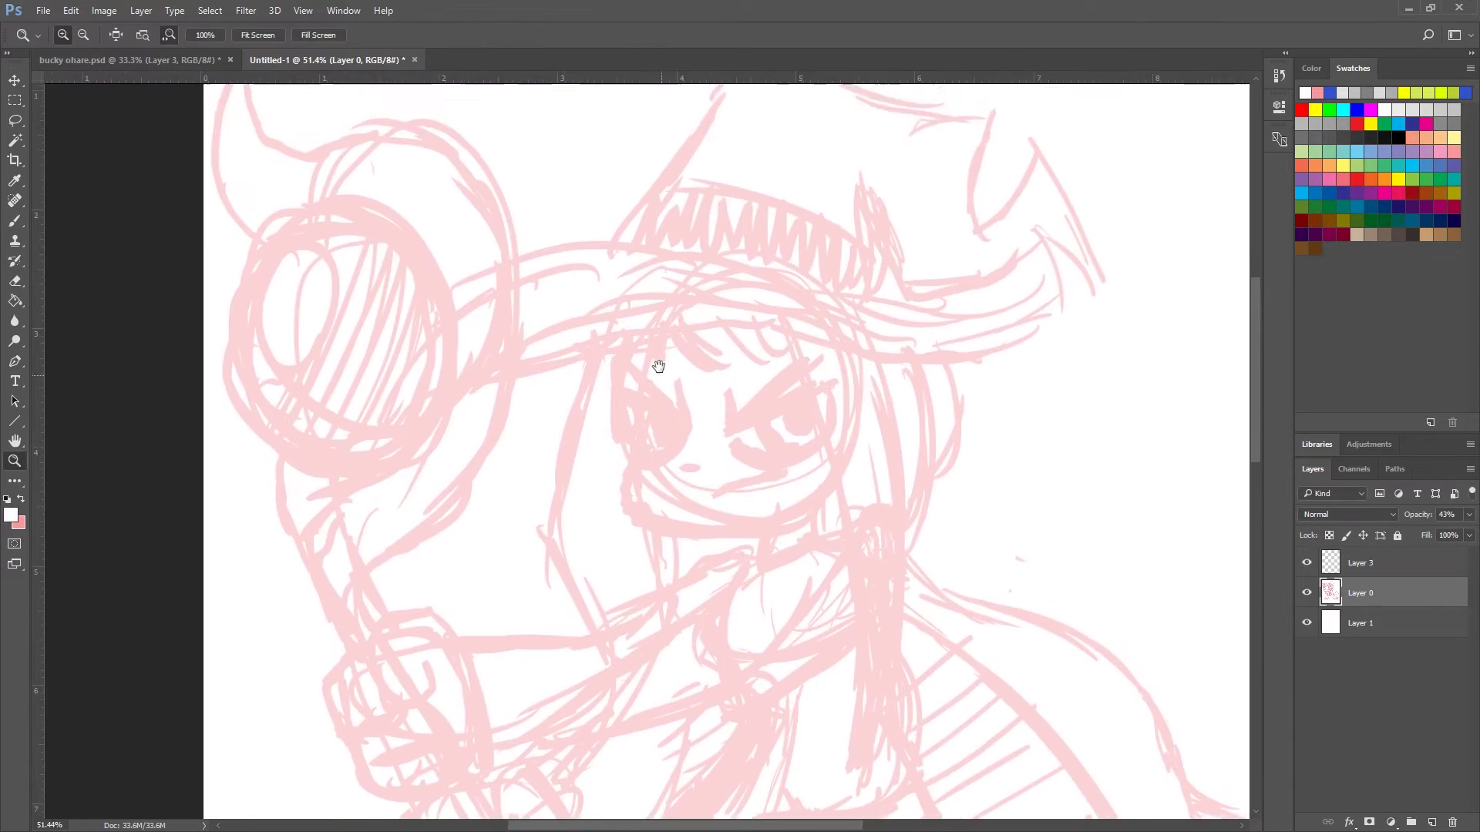
left_click_drag(658, 366, 672, 350)
key("b")
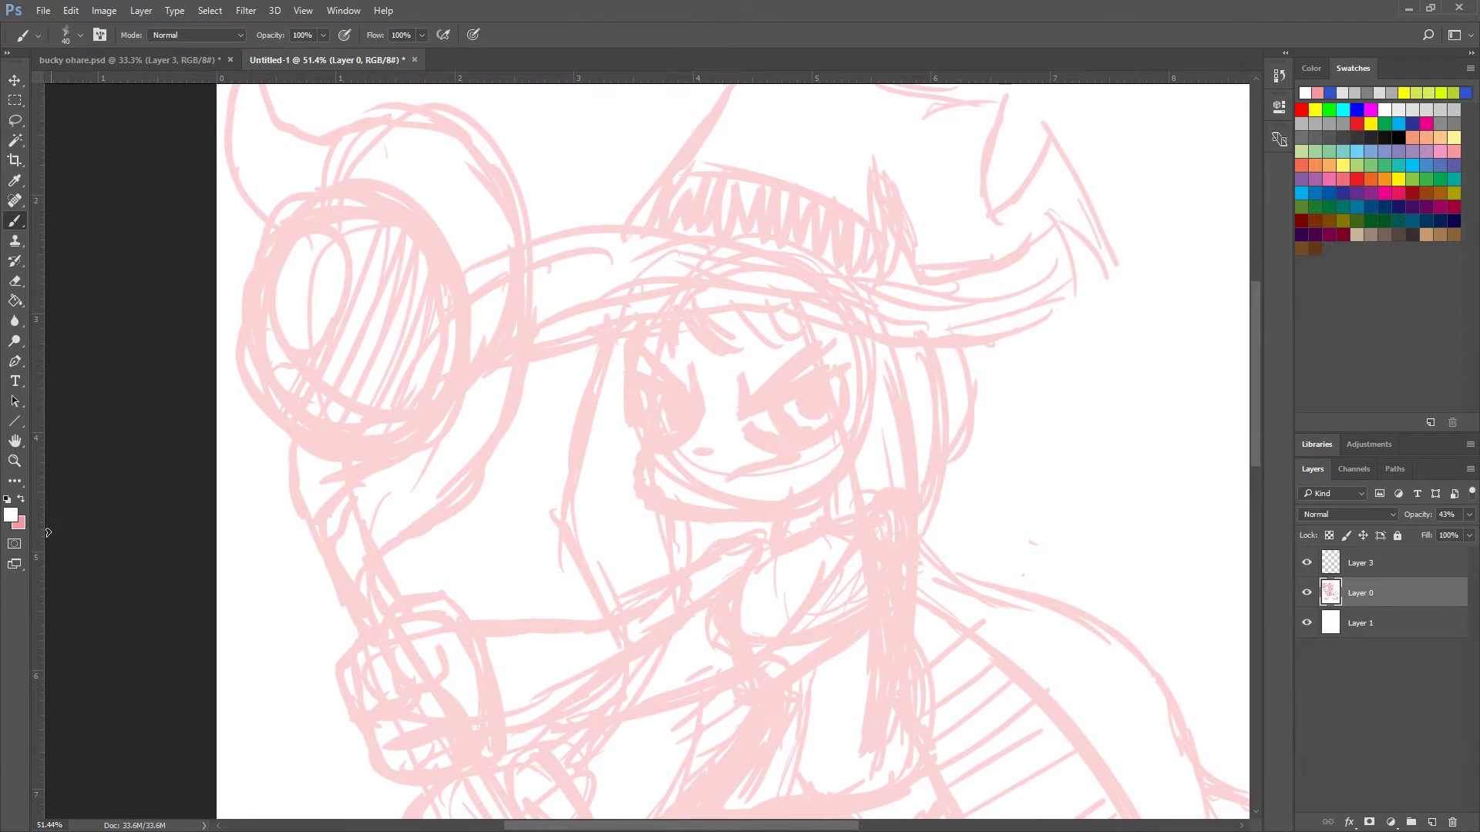
Set the brush colour to black, lock the faded sketch layer and make the empty layer above it active.
left_click(17, 521, "alt")
left_click_drag(1086, 266, 926, 342)
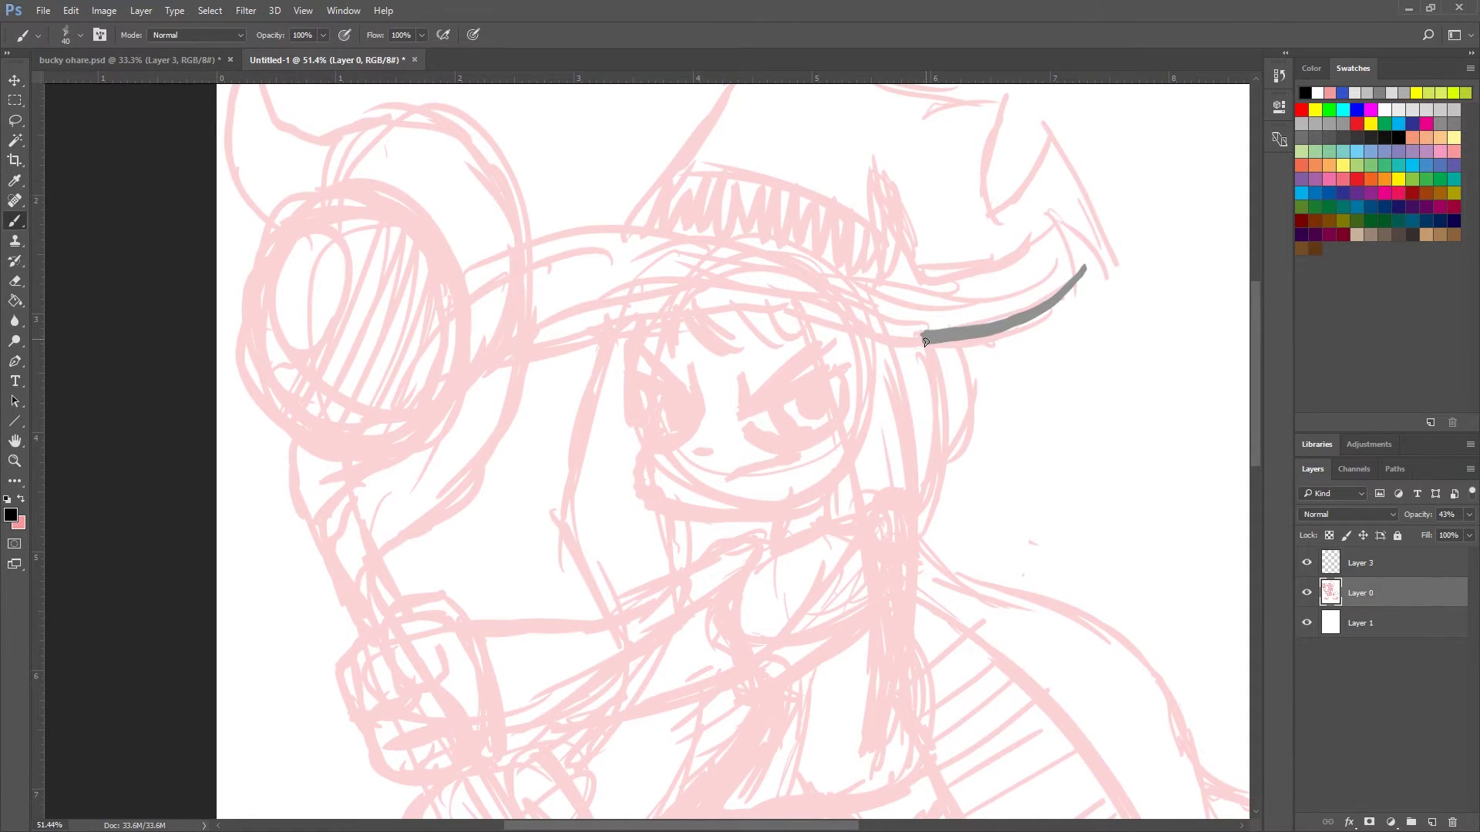
key("ctrl+z")
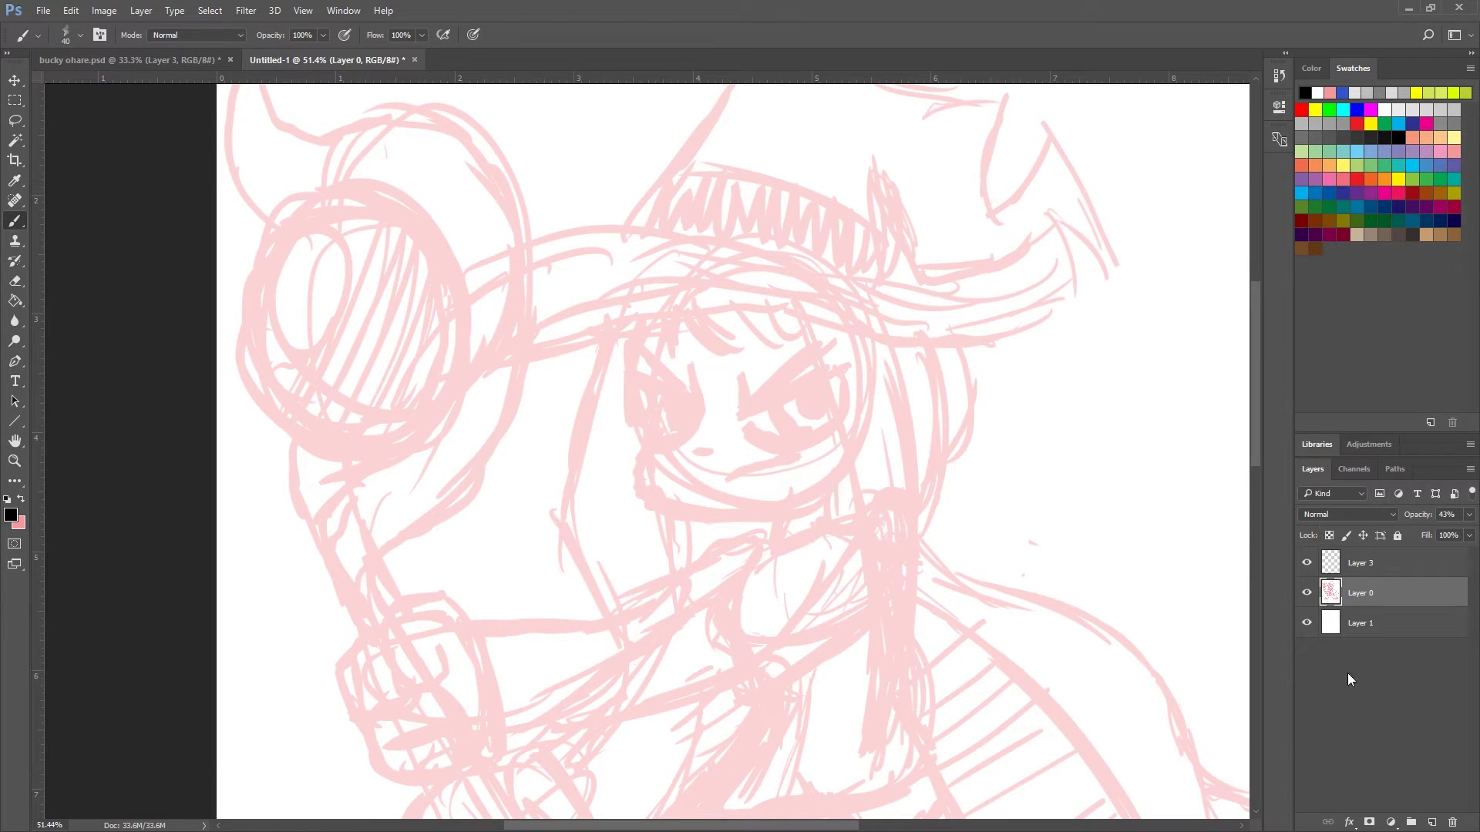
left_click(1398, 535)
left_click(1331, 564)
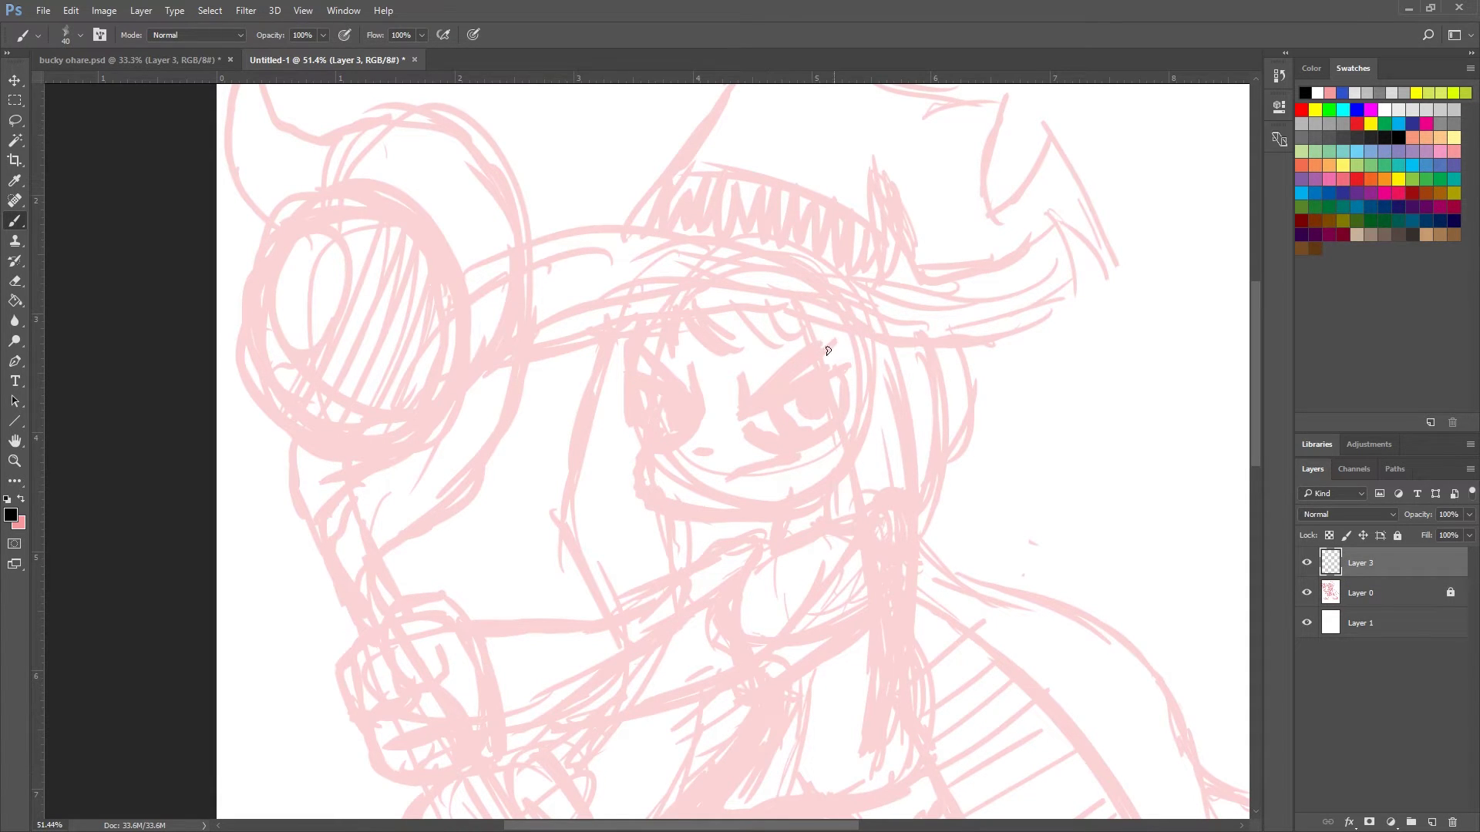
Ink both angry eyes over the sketch with thick outlines, slanted brows and dark pupils.
mouse_move(831, 343)
left_mouse_down()
mouse_move(744, 416)
mouse_move(841, 333)
mouse_move(830, 374)
mouse_move(748, 421)
left_mouse_up()
mouse_move(854, 364)
left_mouse_down()
mouse_move(854, 393)
mouse_move(821, 435)
mouse_move(777, 453)
mouse_move(738, 420)
mouse_move(753, 444)
mouse_move(809, 443)
mouse_move(846, 409)
mouse_move(844, 359)
mouse_move(746, 429)
left_mouse_up()
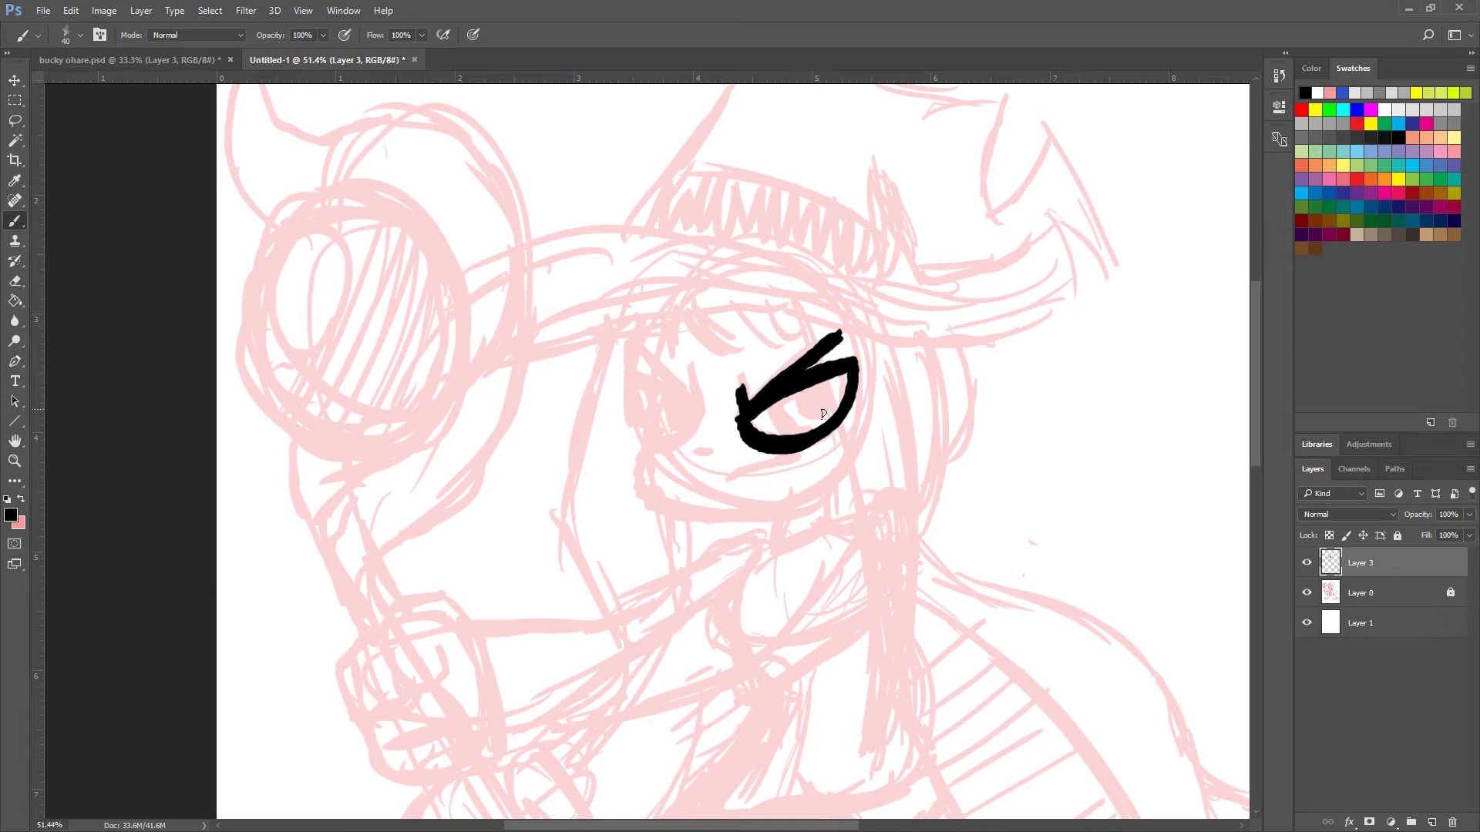
mouse_move(777, 395)
left_mouse_down()
mouse_move(790, 444)
mouse_move(802, 422)
mouse_move(787, 397)
mouse_move(805, 436)
mouse_move(788, 397)
left_mouse_up()
mouse_move(809, 391)
left_mouse_down()
mouse_move(805, 408)
mouse_move(834, 382)
mouse_move(806, 412)
mouse_move(795, 390)
left_mouse_up()
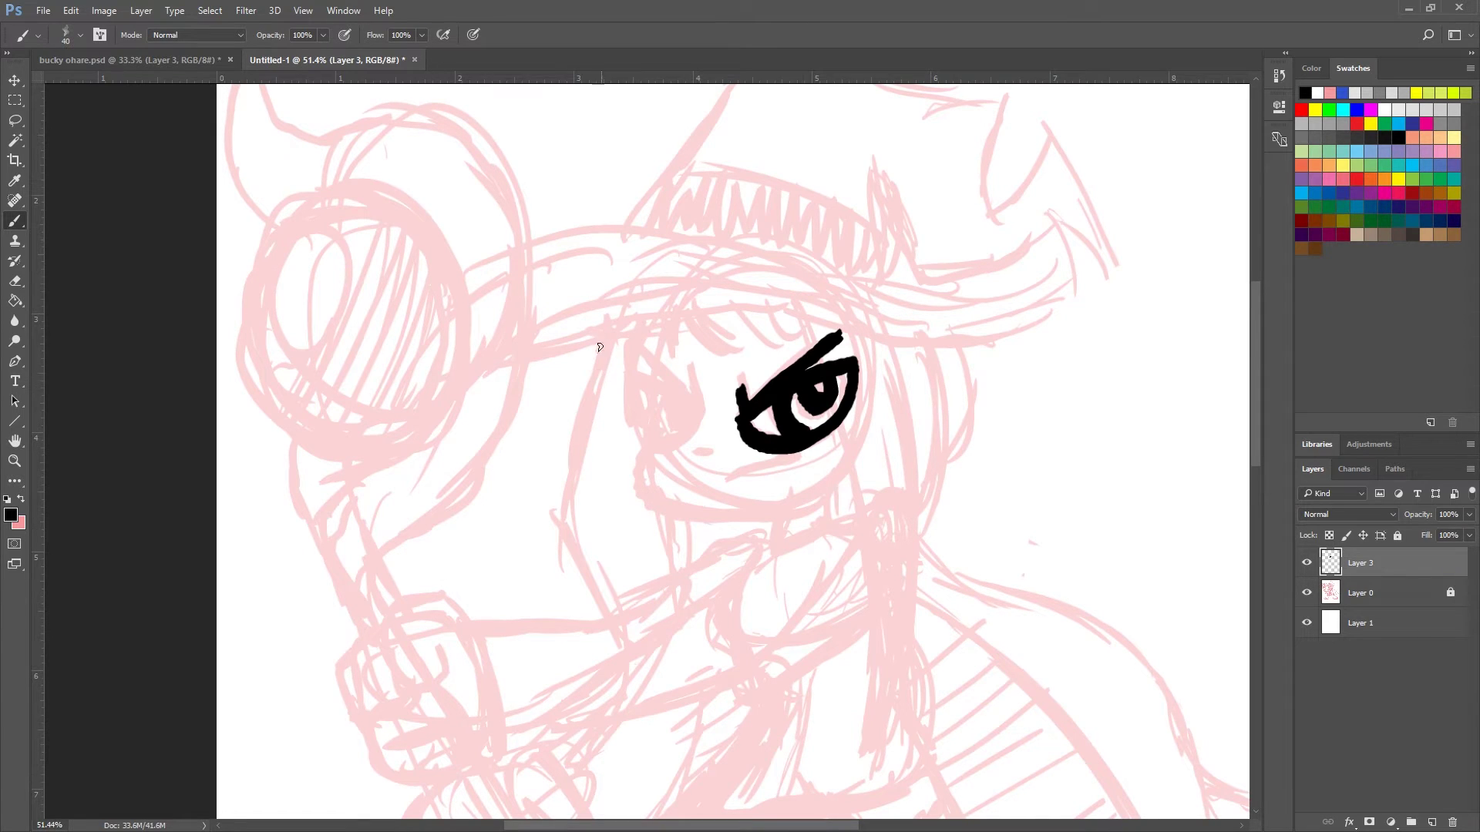
mouse_move(617, 357)
left_mouse_down()
mouse_move(687, 416)
mouse_move(701, 397)
mouse_move(615, 397)
mouse_move(627, 432)
mouse_move(655, 454)
mouse_move(696, 428)
mouse_move(652, 407)
mouse_move(657, 448)
mouse_move(651, 409)
mouse_move(677, 441)
mouse_move(682, 420)
left_mouse_up()
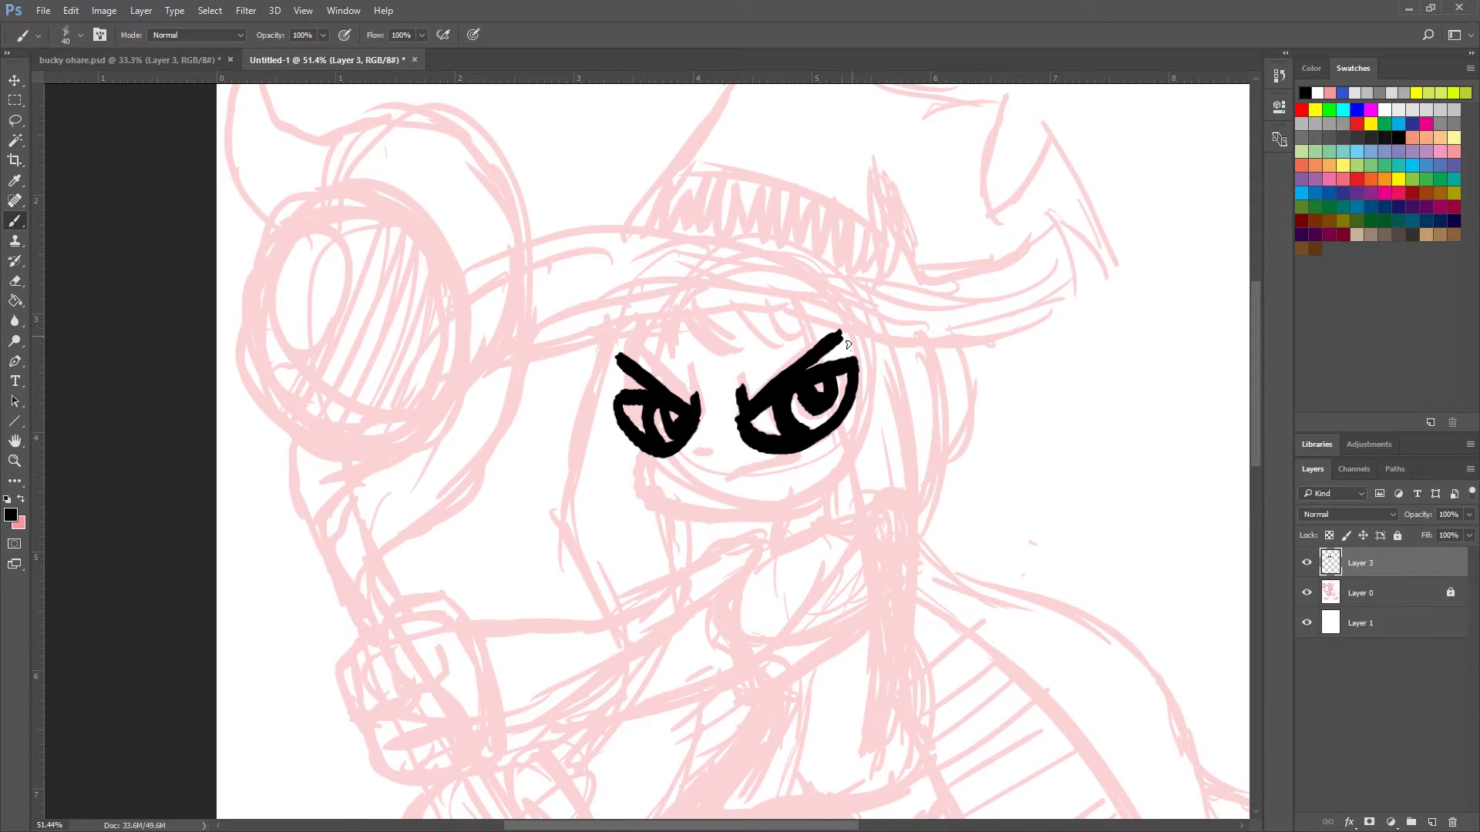
Add short lashes around both eyes, then ink the small nose and a frowning mouth.
left_click_drag(872, 367, 854, 379)
mouse_move(627, 391)
left_mouse_down()
mouse_move(608, 420)
mouse_move(622, 454)
left_mouse_up()
left_click_drag(863, 403, 850, 424)
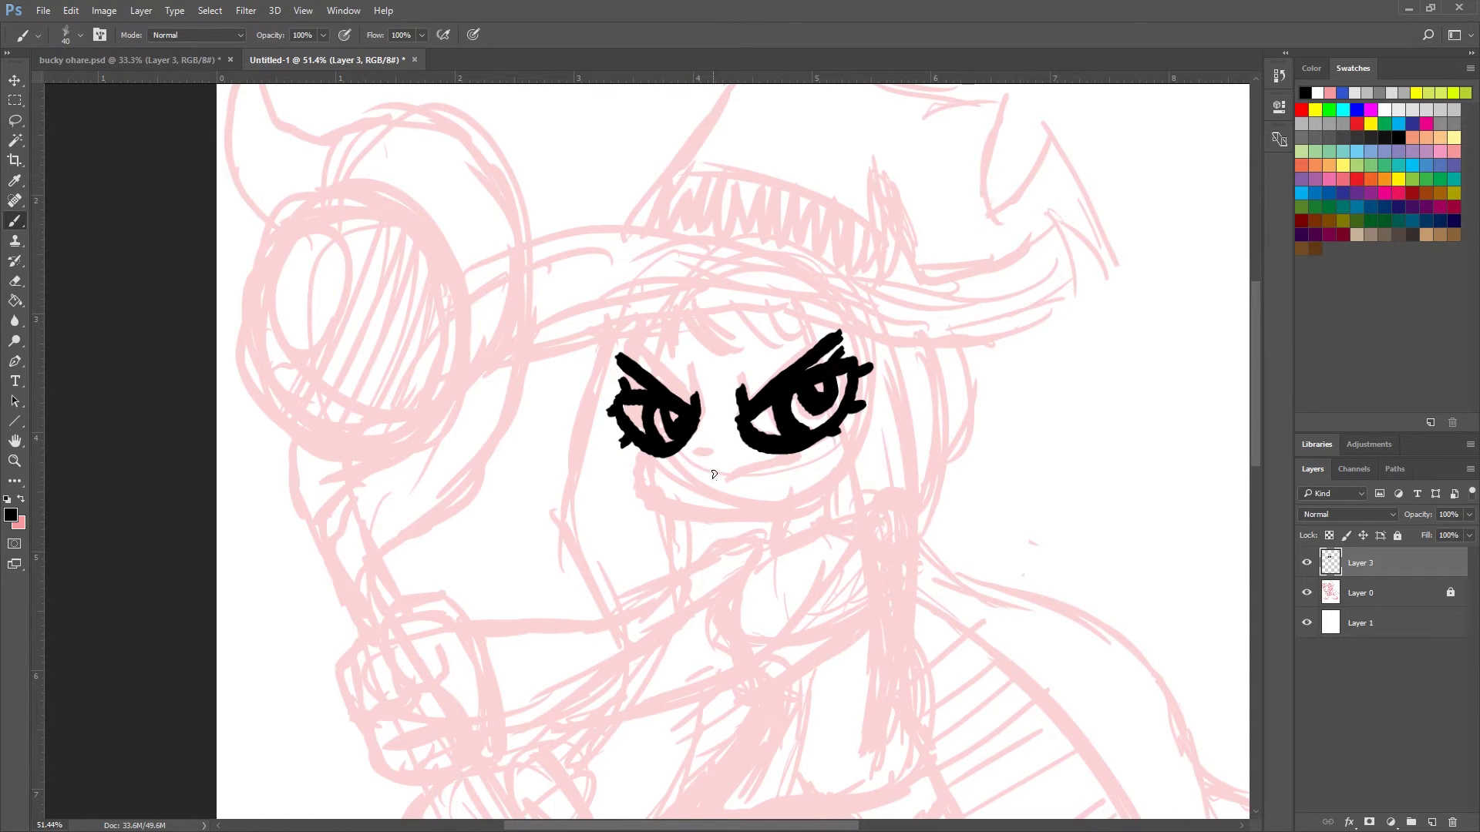
left_click_drag(711, 465, 692, 467)
mouse_move(825, 467)
left_mouse_down()
mouse_move(730, 497)
mouse_move(755, 498)
left_mouse_up()
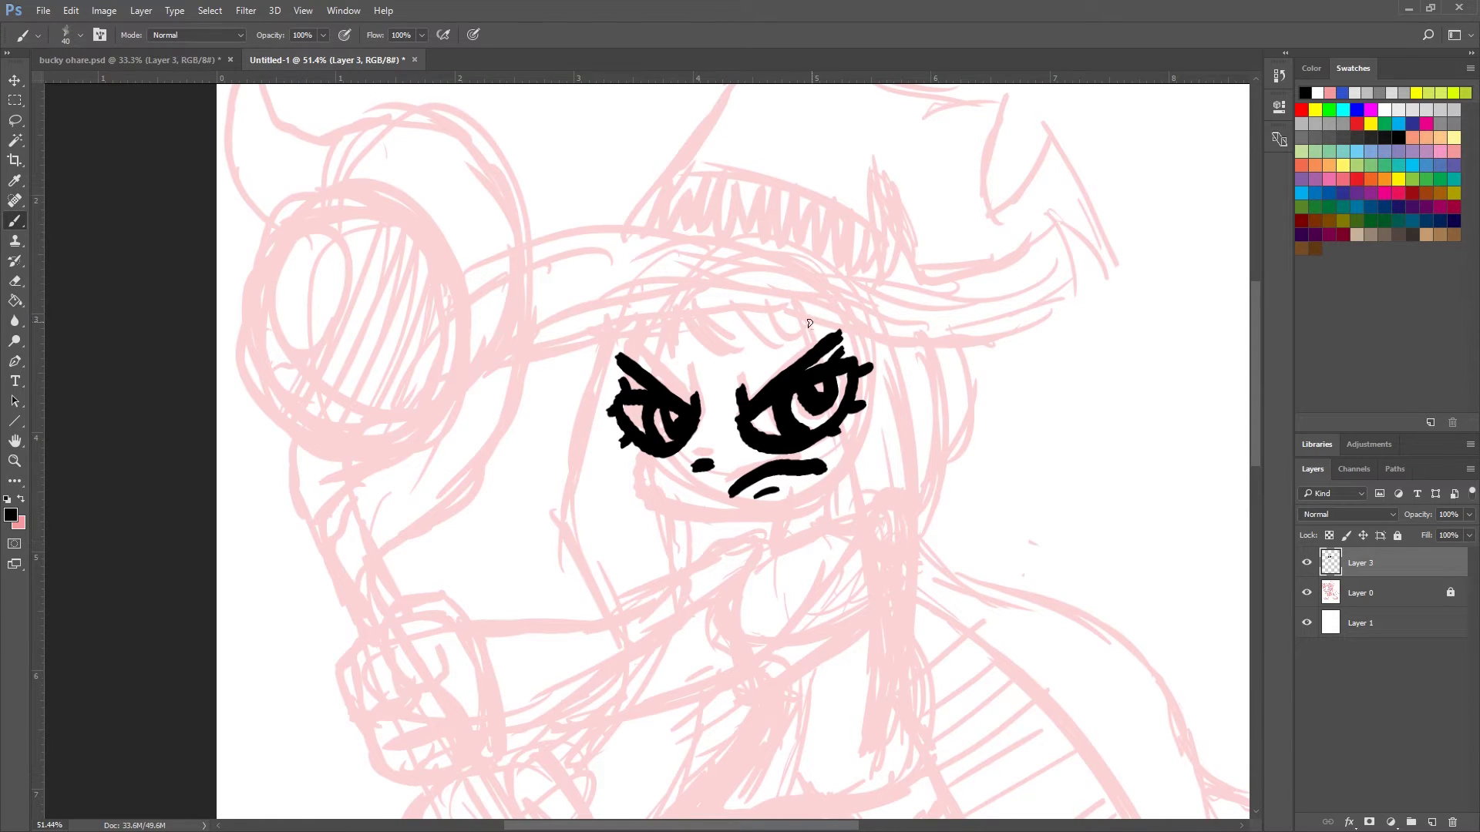
Ink the long hair locks framing both sides of the face, with layered strands behind the long pointed lock.
left_click_drag(795, 296, 882, 715)
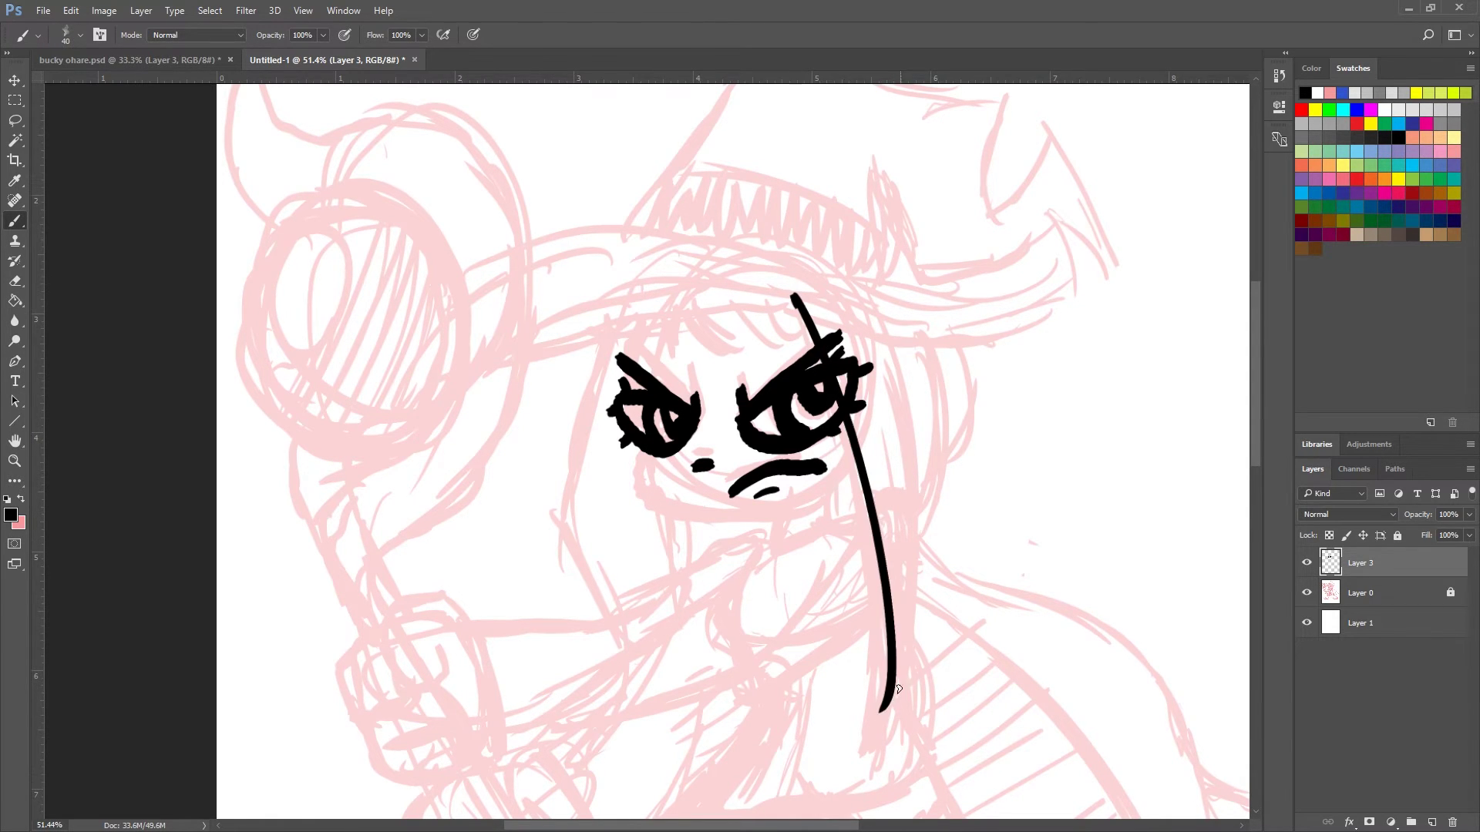
left_click_drag(871, 299, 882, 717)
left_click_drag(851, 334, 904, 606)
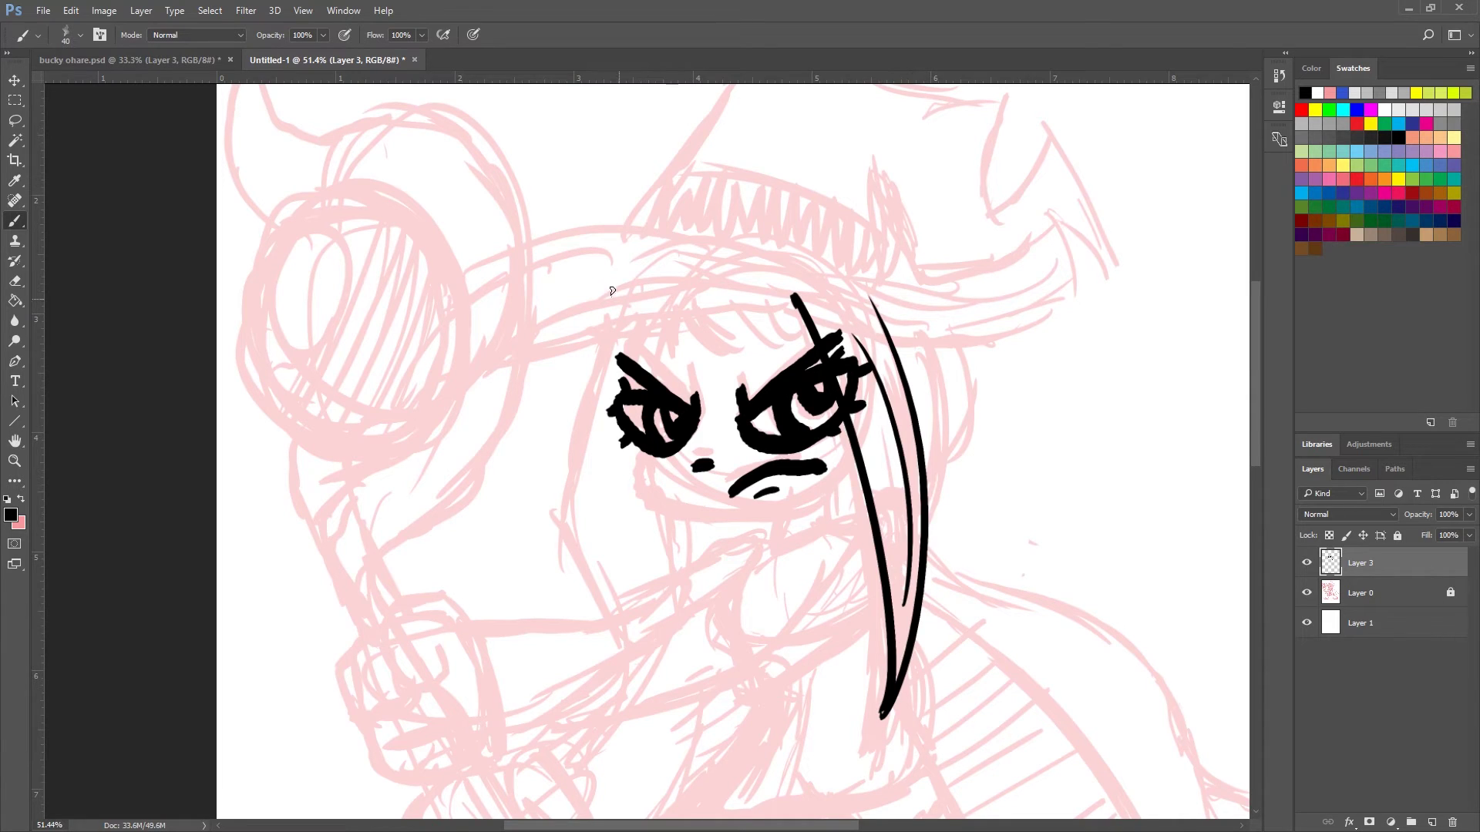
mouse_move(611, 319)
left_mouse_down()
mouse_move(545, 446)
mouse_move(595, 619)
left_mouse_up()
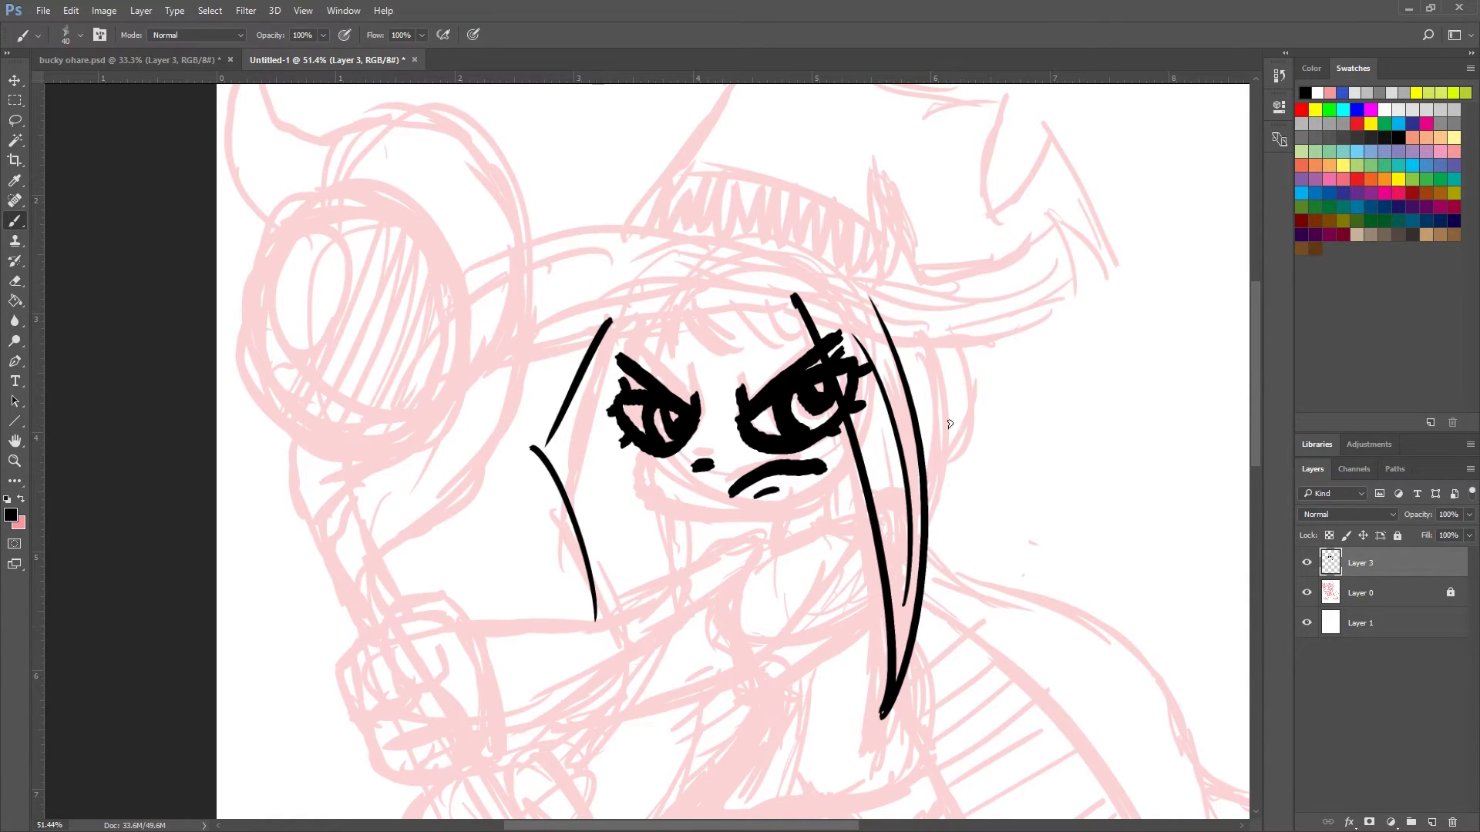
left_click_drag(928, 539, 929, 347)
mouse_move(954, 465)
left_mouse_down()
mouse_move(979, 446)
mouse_move(971, 351)
left_mouse_up()
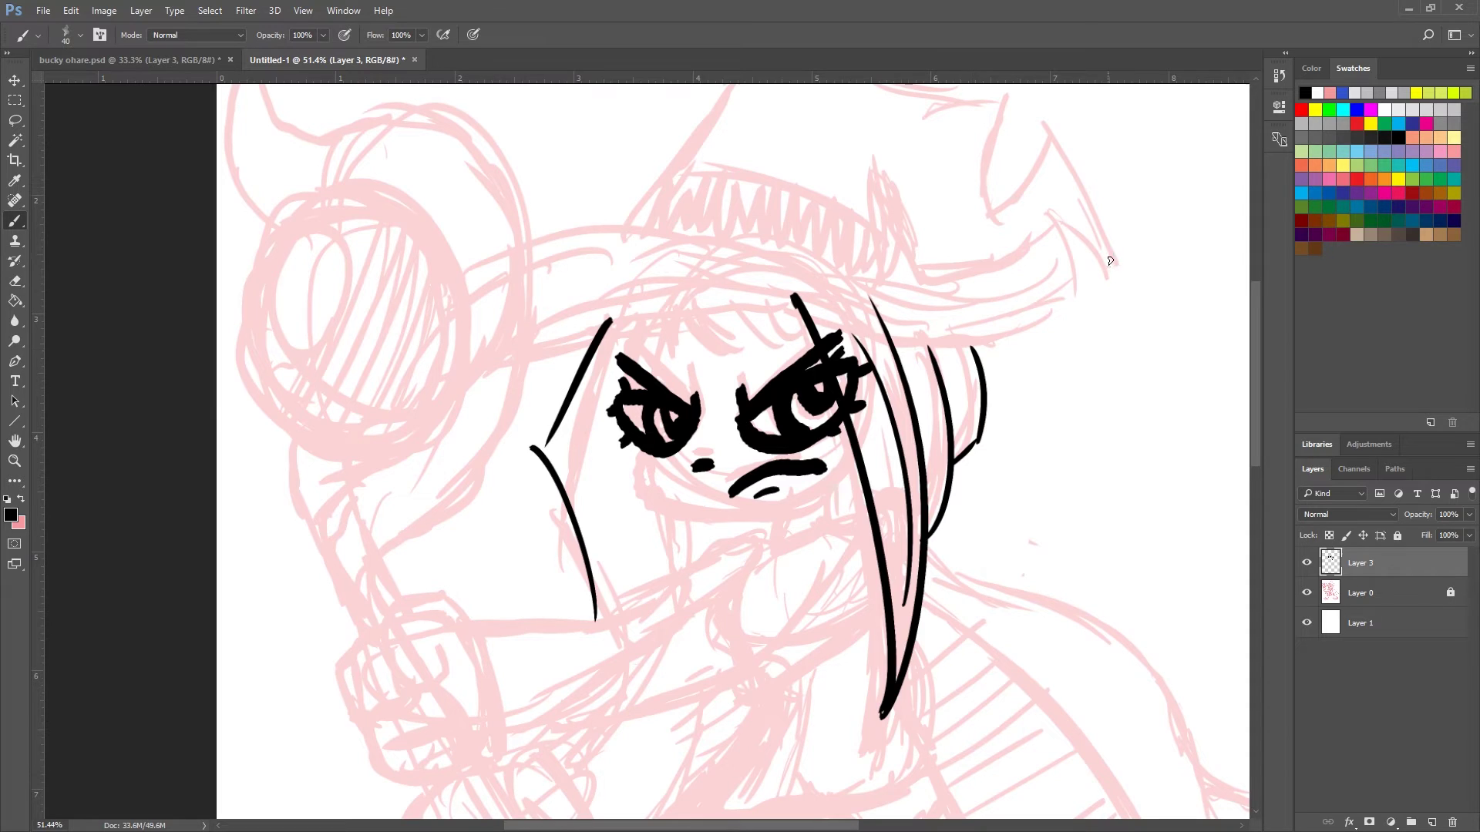
Ink the hat brim's lower and upper edges, curving up to a pointed tip.
mouse_move(1078, 291)
left_mouse_down()
mouse_move(964, 339)
mouse_move(674, 308)
mouse_move(515, 361)
left_mouse_up()
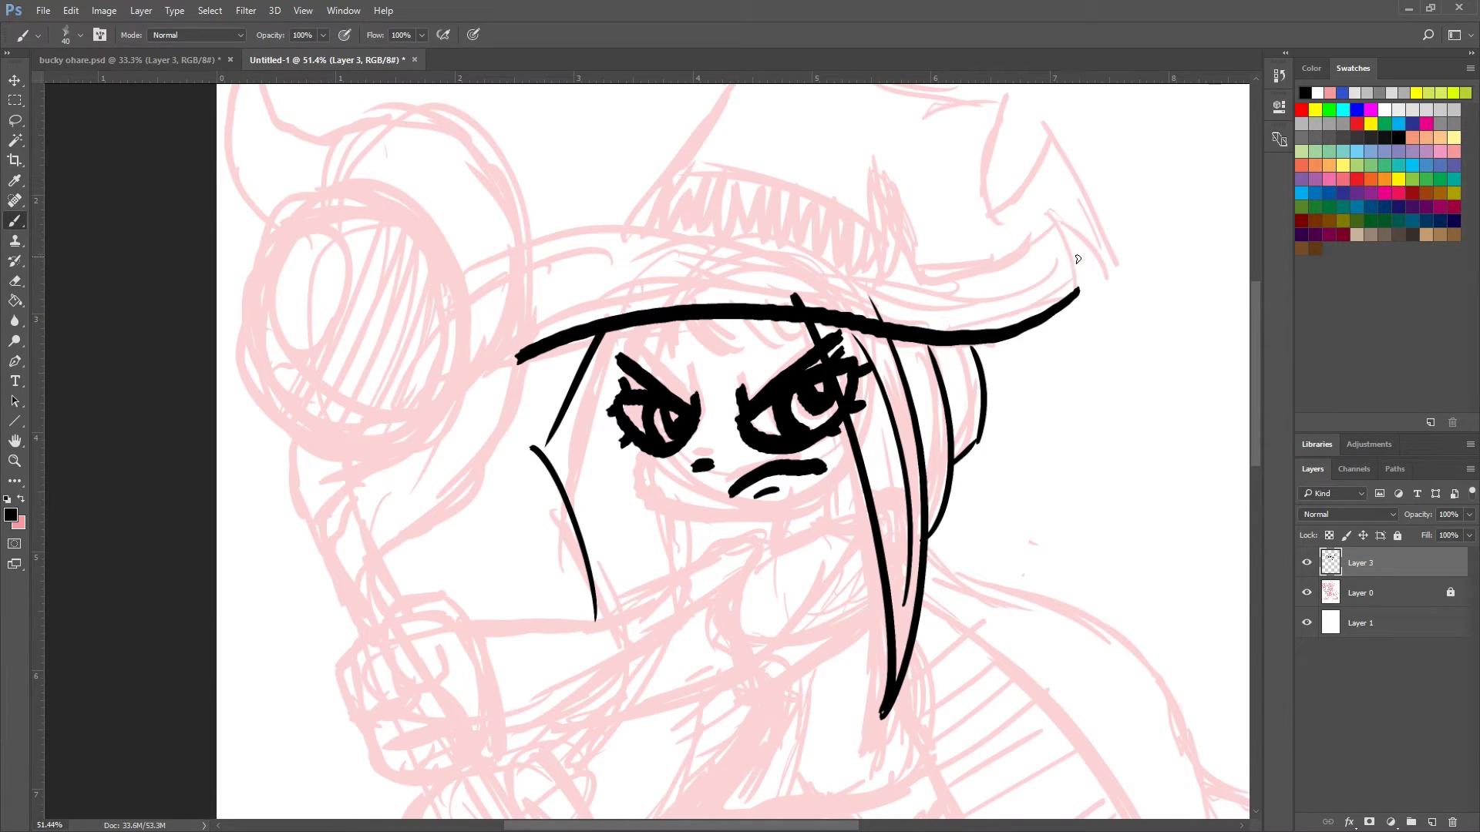
mouse_move(1079, 285)
left_mouse_down()
mouse_move(1048, 291)
mouse_move(926, 254)
left_mouse_up()
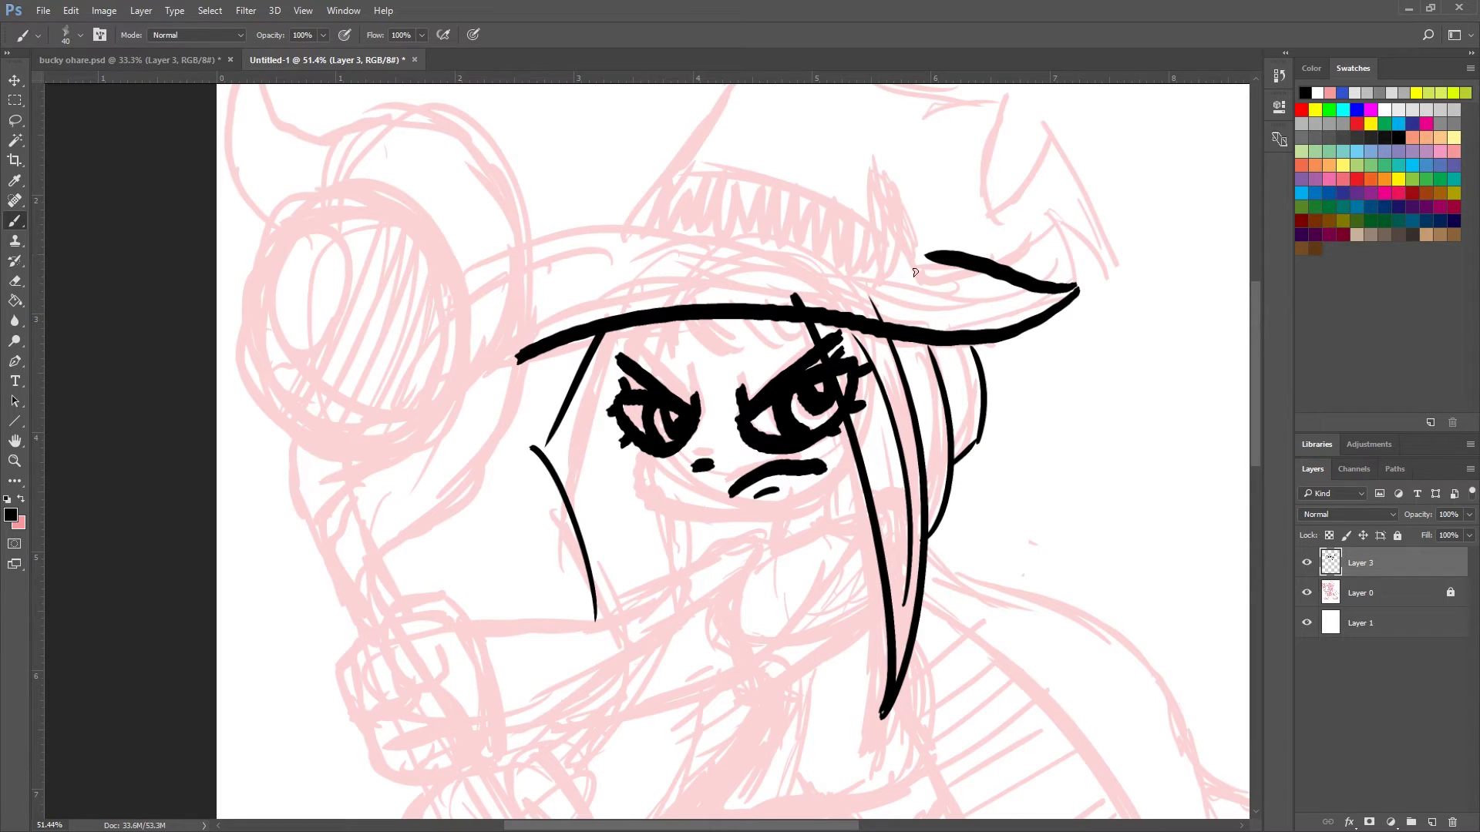
mouse_move(923, 283)
left_mouse_down()
mouse_move(633, 238)
mouse_move(511, 266)
left_mouse_up()
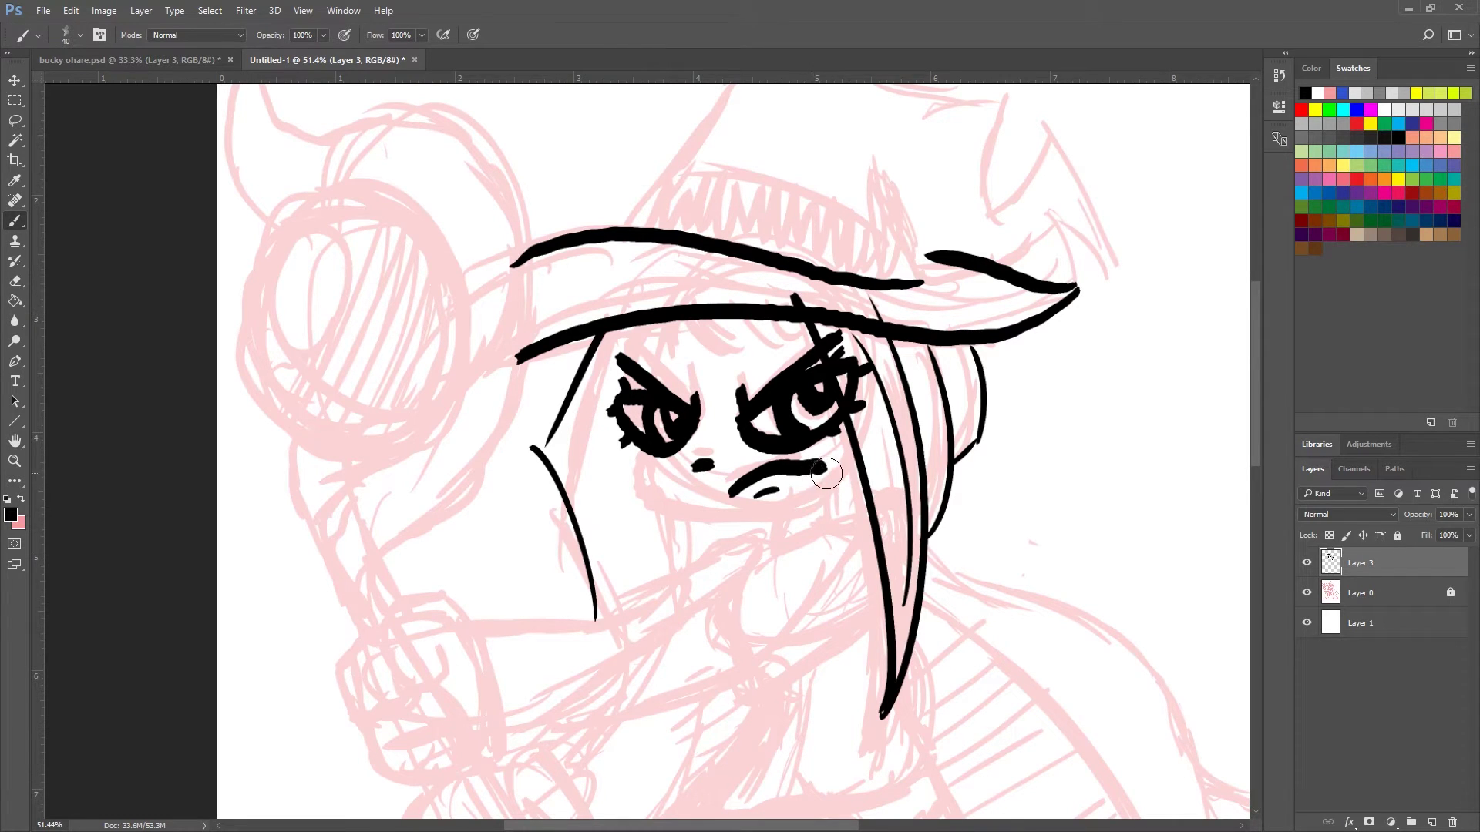
Thin the mouth line, add a short mark beneath it, and ink the jaw and neck.
key("ctrl+z")
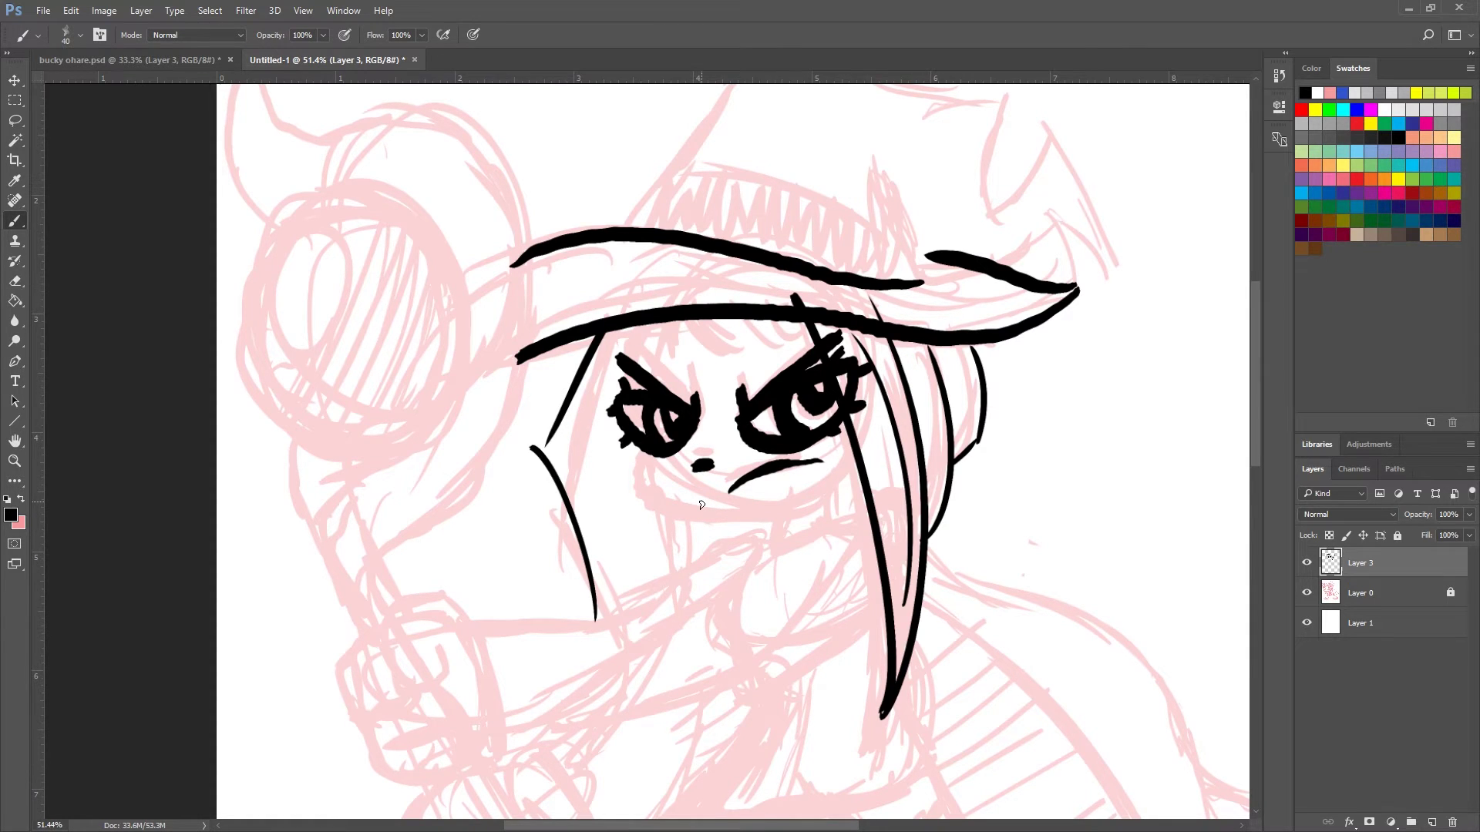
left_click_drag(767, 486, 792, 477)
left_click_drag(638, 446, 631, 486)
mouse_move(630, 484)
left_mouse_down()
mouse_move(682, 522)
mouse_move(855, 462)
left_mouse_up()
left_click_drag(775, 524, 836, 505)
Draw pointed bangs across the forehead and add thin strand lines to the bangs and side hair.
left_click_drag(670, 322, 694, 397)
left_click_drag(724, 324, 794, 332)
left_click_drag(671, 351, 609, 378)
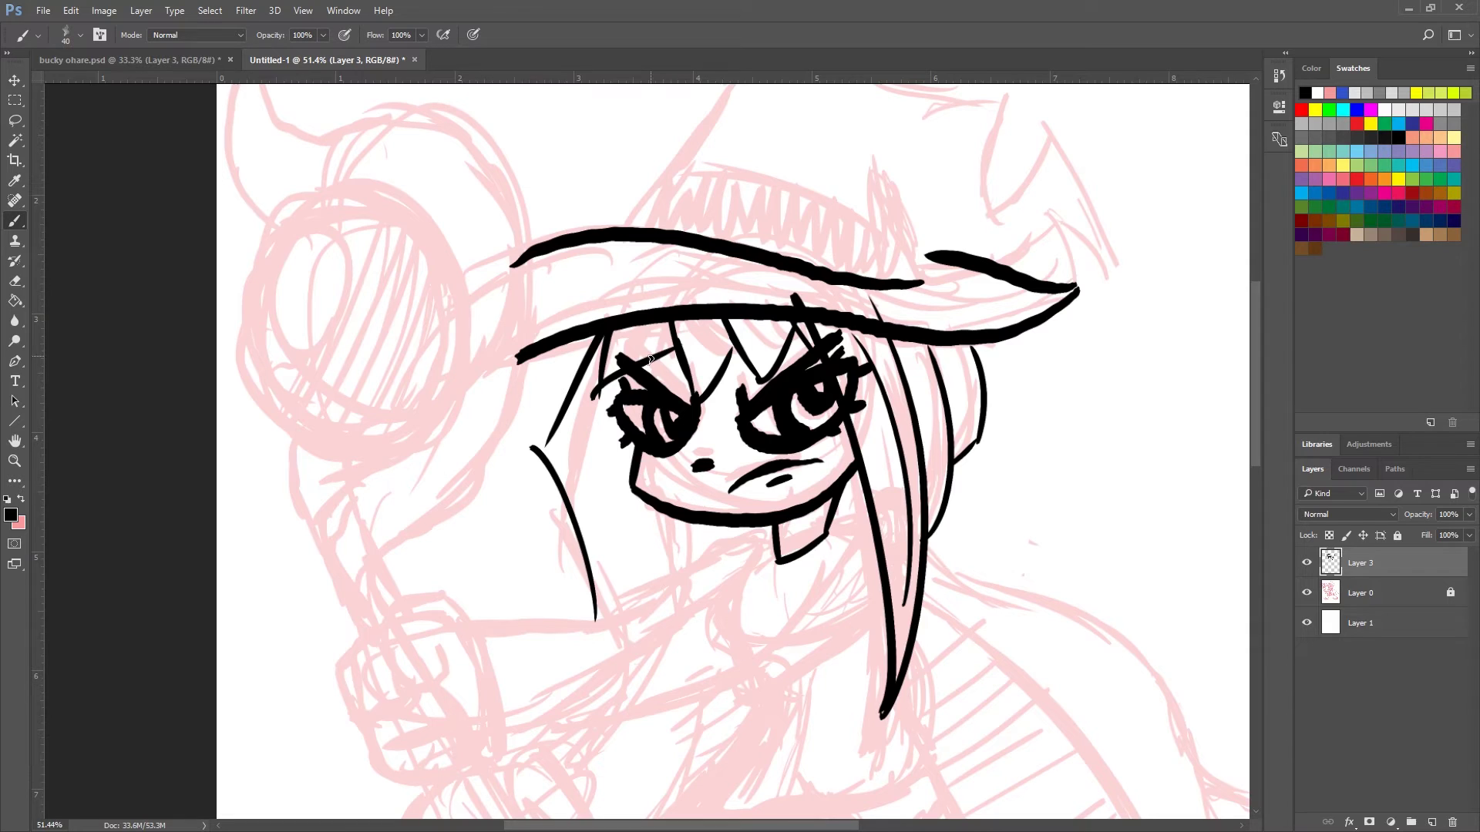
left_click_drag(910, 342, 938, 431)
left_click_drag(958, 347, 970, 414)
left_click_drag(876, 424, 900, 620)
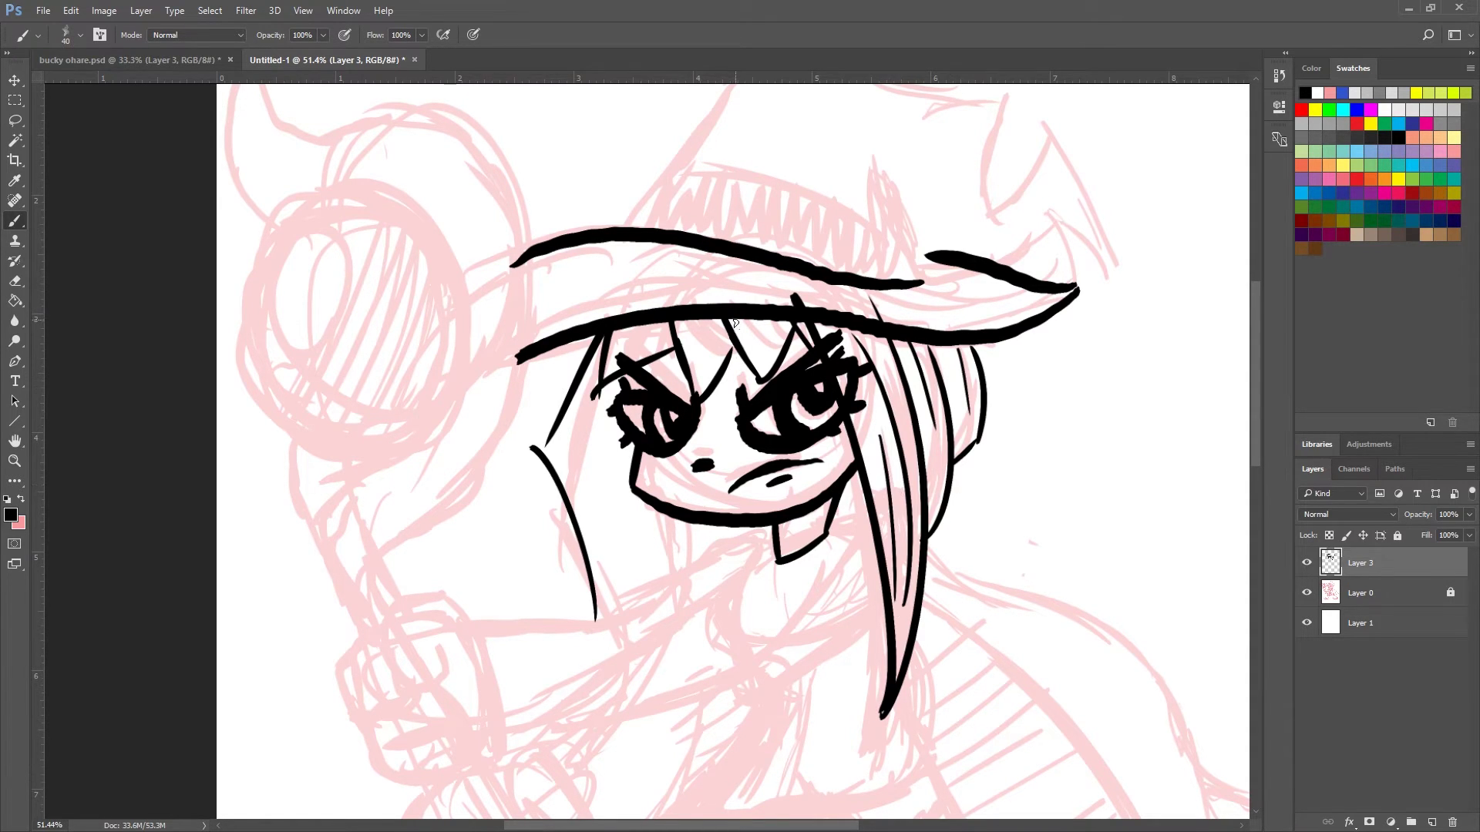
mouse_move(703, 320)
left_mouse_down()
mouse_move(704, 393)
mouse_move(767, 385)
left_mouse_up()
left_click_drag(664, 320, 623, 359)
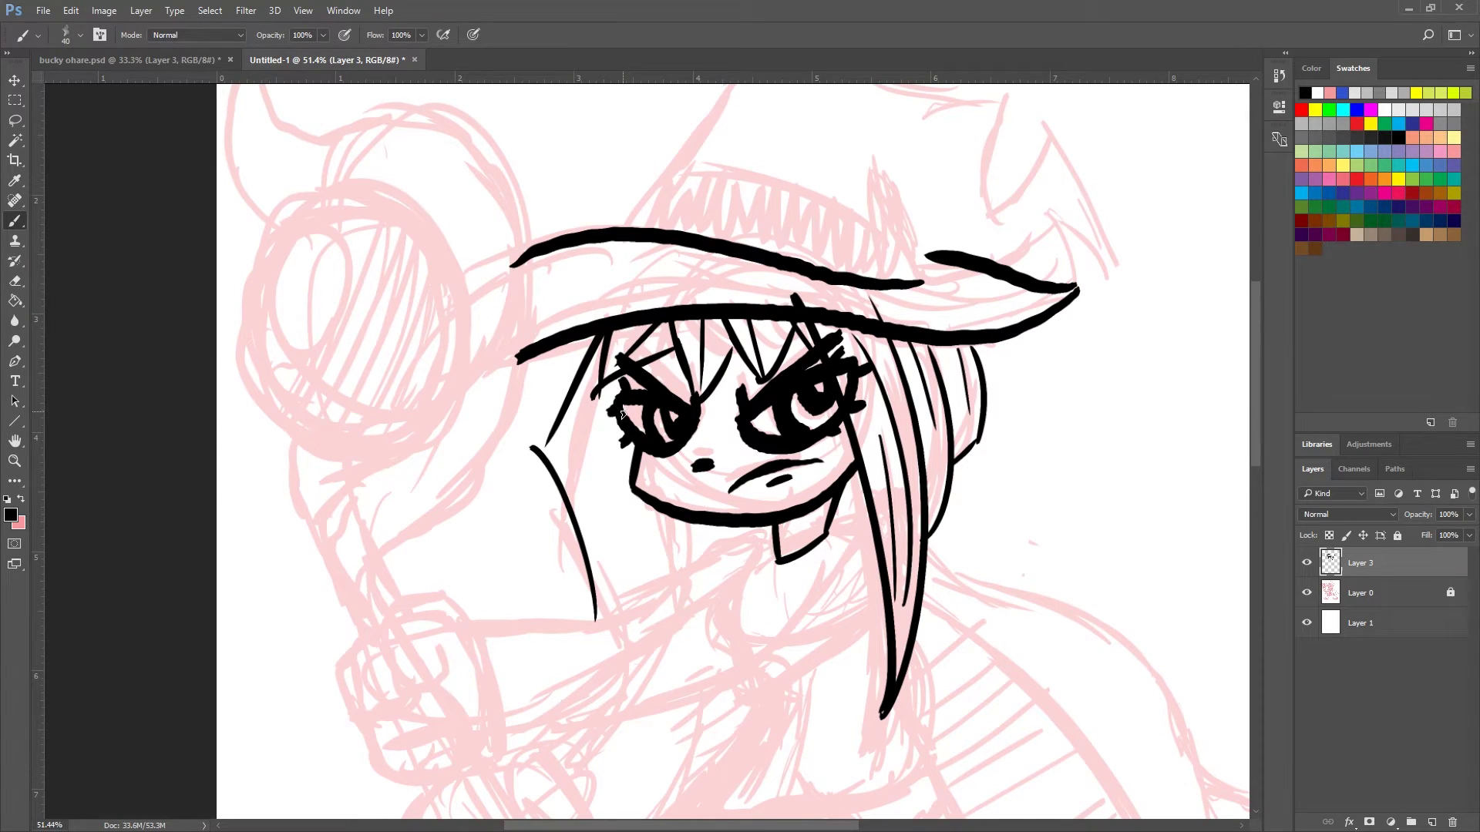
Ink the hat band's upper edge and the tall crown with its jagged, bent-over tip.
mouse_move(887, 229)
left_mouse_down()
mouse_move(887, 279)
mouse_move(680, 168)
left_mouse_up()
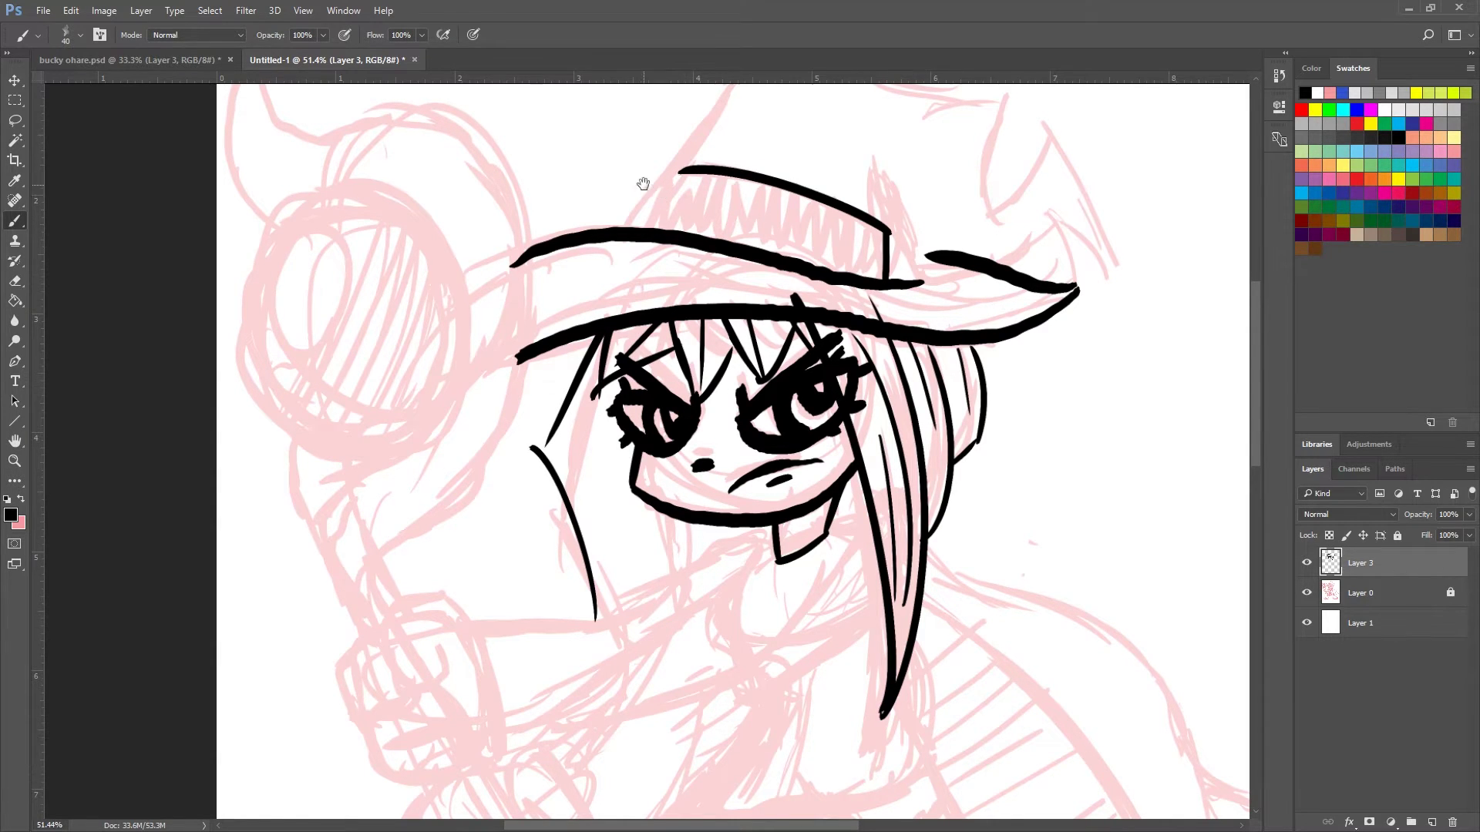
left_click_drag(639, 189, 610, 297)
left_click_drag(756, 116, 598, 327)
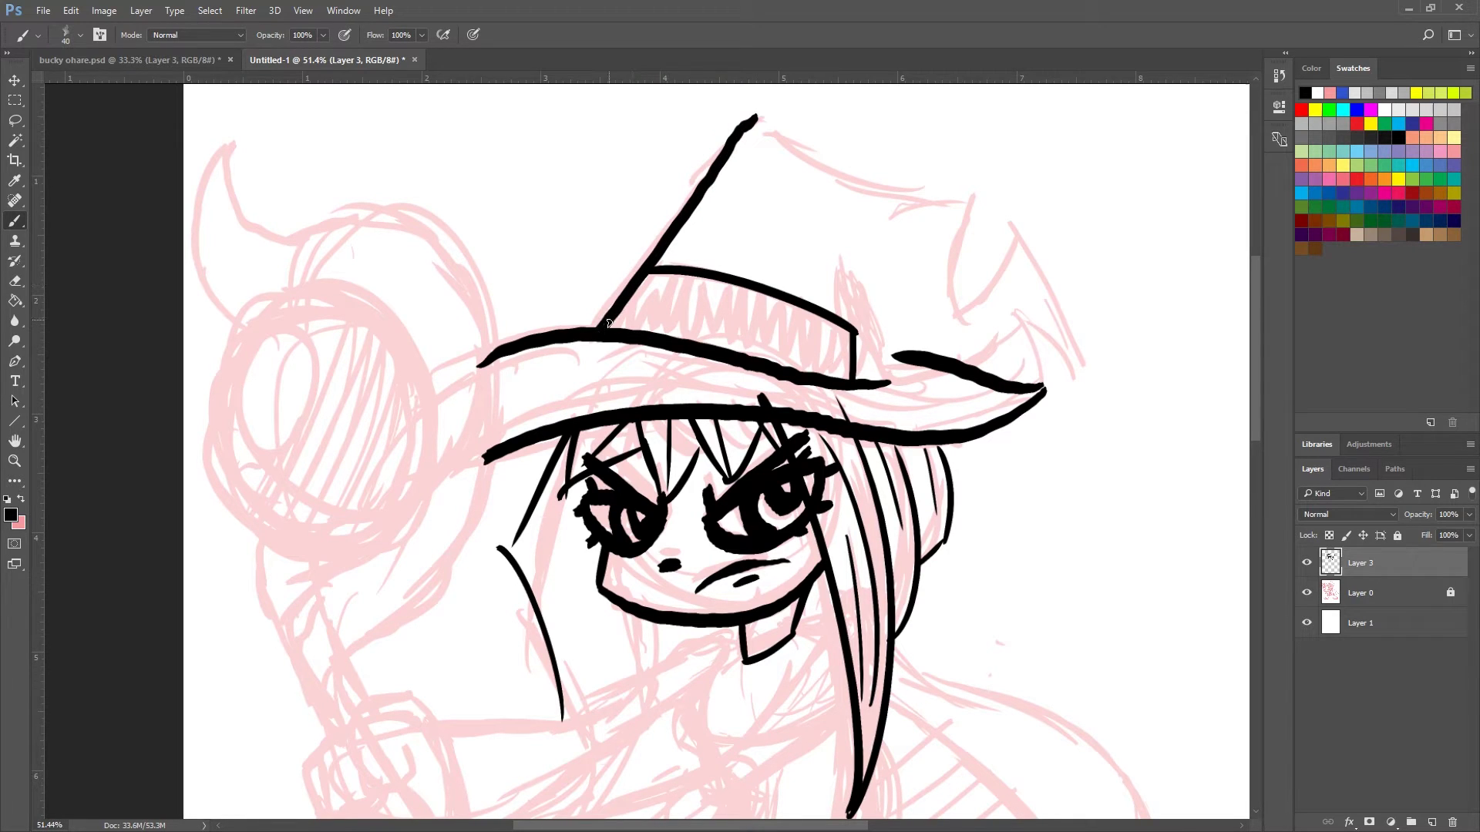
mouse_move(758, 117)
left_mouse_down()
mouse_move(925, 205)
mouse_move(978, 191)
mouse_move(957, 301)
mouse_move(1017, 222)
mouse_move(1105, 383)
mouse_move(1046, 327)
mouse_move(957, 361)
left_mouse_up()
left_click_drag(1104, 383, 1021, 311)
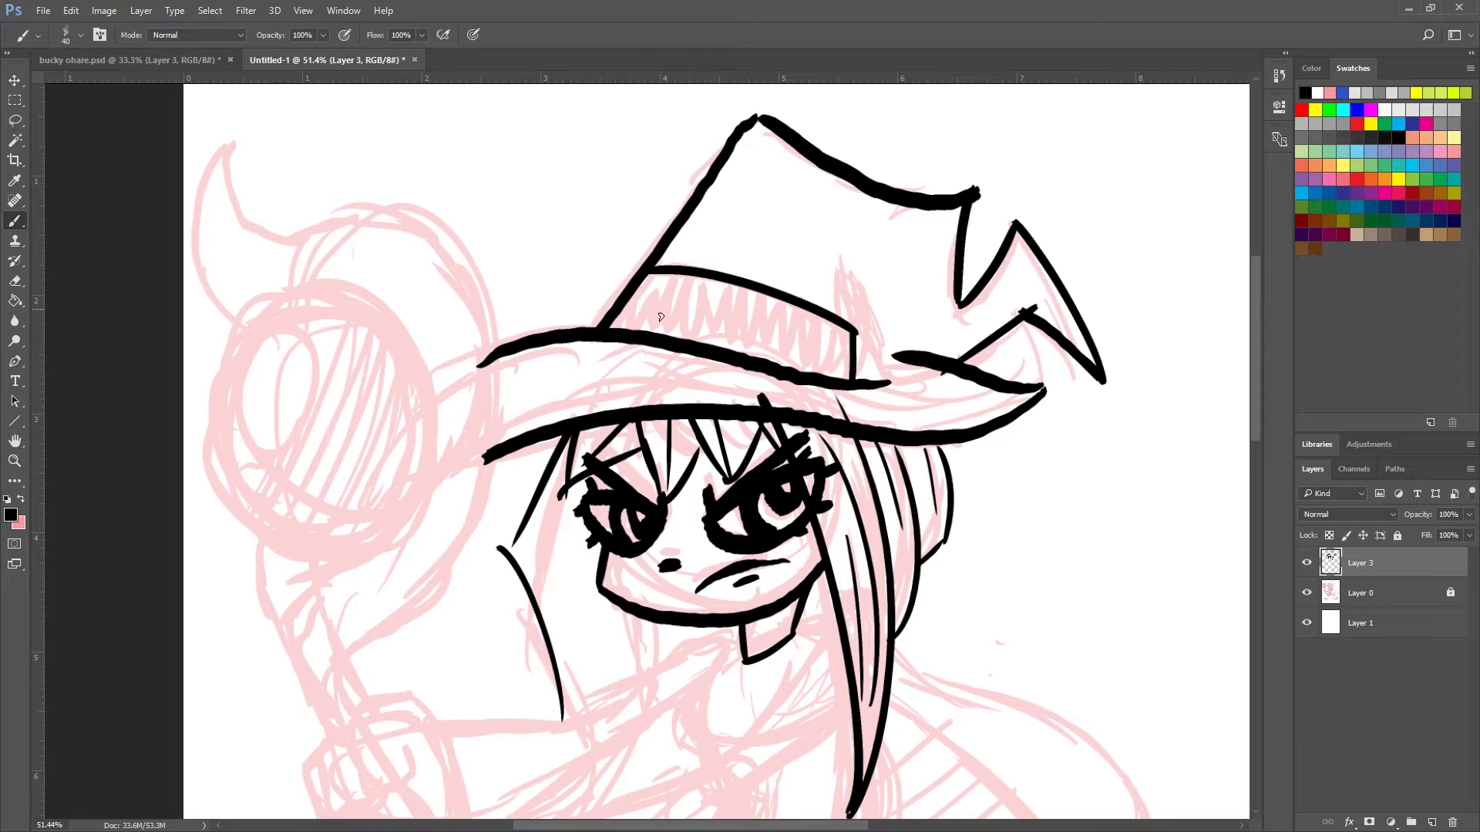
Fill the hat band with solid black, leaving thin highlight strips toward its front end.
mouse_move(846, 352)
left_mouse_down()
mouse_move(831, 339)
mouse_move(819, 358)
mouse_move(804, 341)
mouse_move(788, 363)
mouse_move(775, 316)
mouse_move(760, 362)
mouse_move(752, 306)
mouse_move(732, 351)
mouse_move(720, 285)
mouse_move(708, 343)
mouse_move(727, 307)
mouse_move(730, 348)
mouse_move(722, 316)
mouse_move(697, 304)
mouse_move(684, 330)
mouse_move(669, 282)
mouse_move(688, 343)
mouse_move(659, 331)
mouse_move(670, 287)
mouse_move(640, 327)
mouse_move(622, 281)
mouse_move(613, 328)
mouse_move(679, 307)
mouse_move(648, 281)
mouse_move(701, 285)
mouse_move(678, 328)
left_mouse_up()
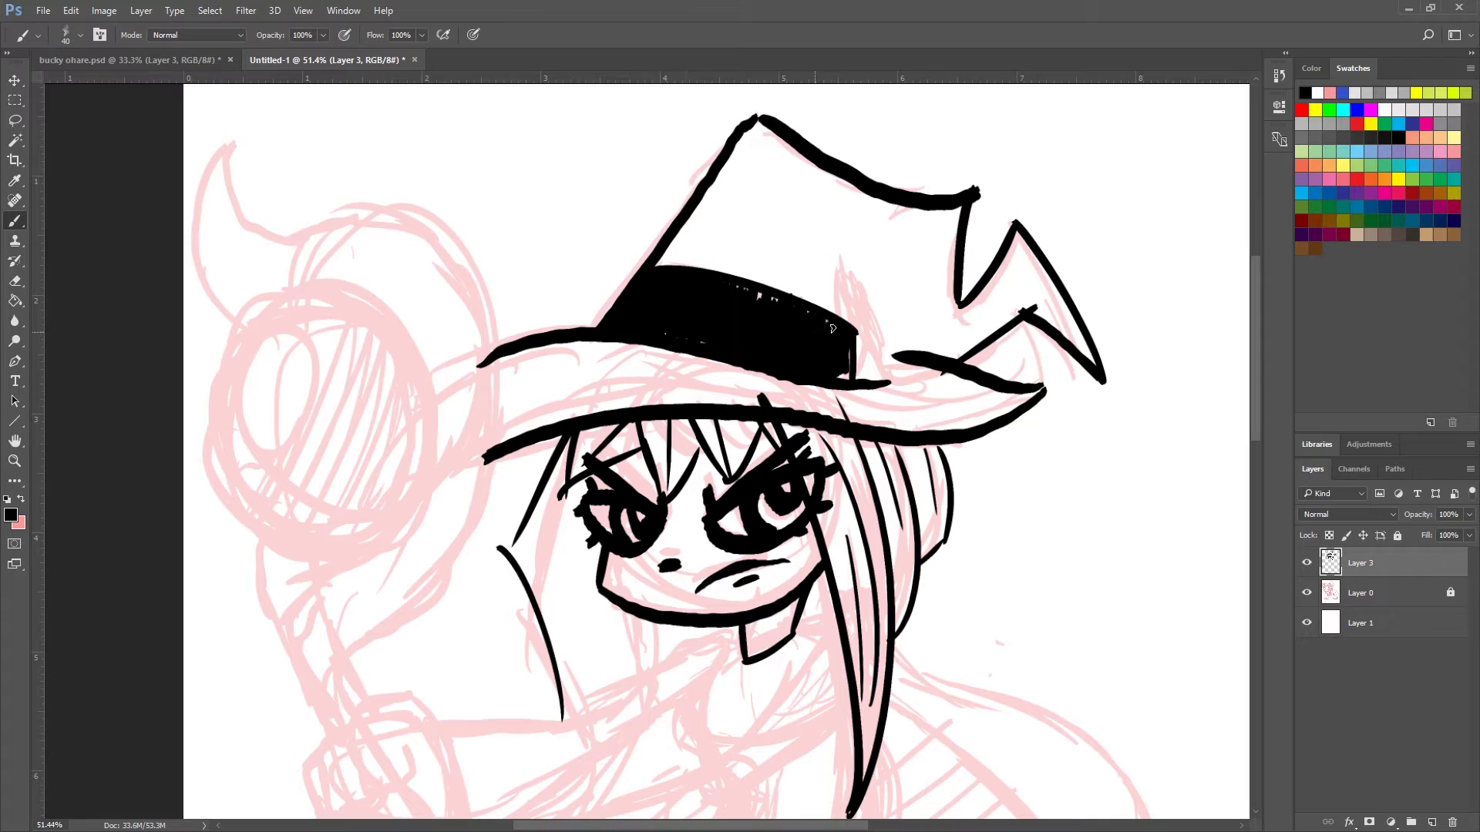
mouse_move(758, 295)
left_mouse_down()
mouse_move(675, 304)
mouse_move(659, 332)
mouse_move(845, 375)
mouse_move(850, 348)
mouse_move(847, 374)
left_mouse_up()
mouse_move(773, 316)
left_mouse_down()
mouse_move(825, 340)
mouse_move(827, 361)
left_mouse_up()
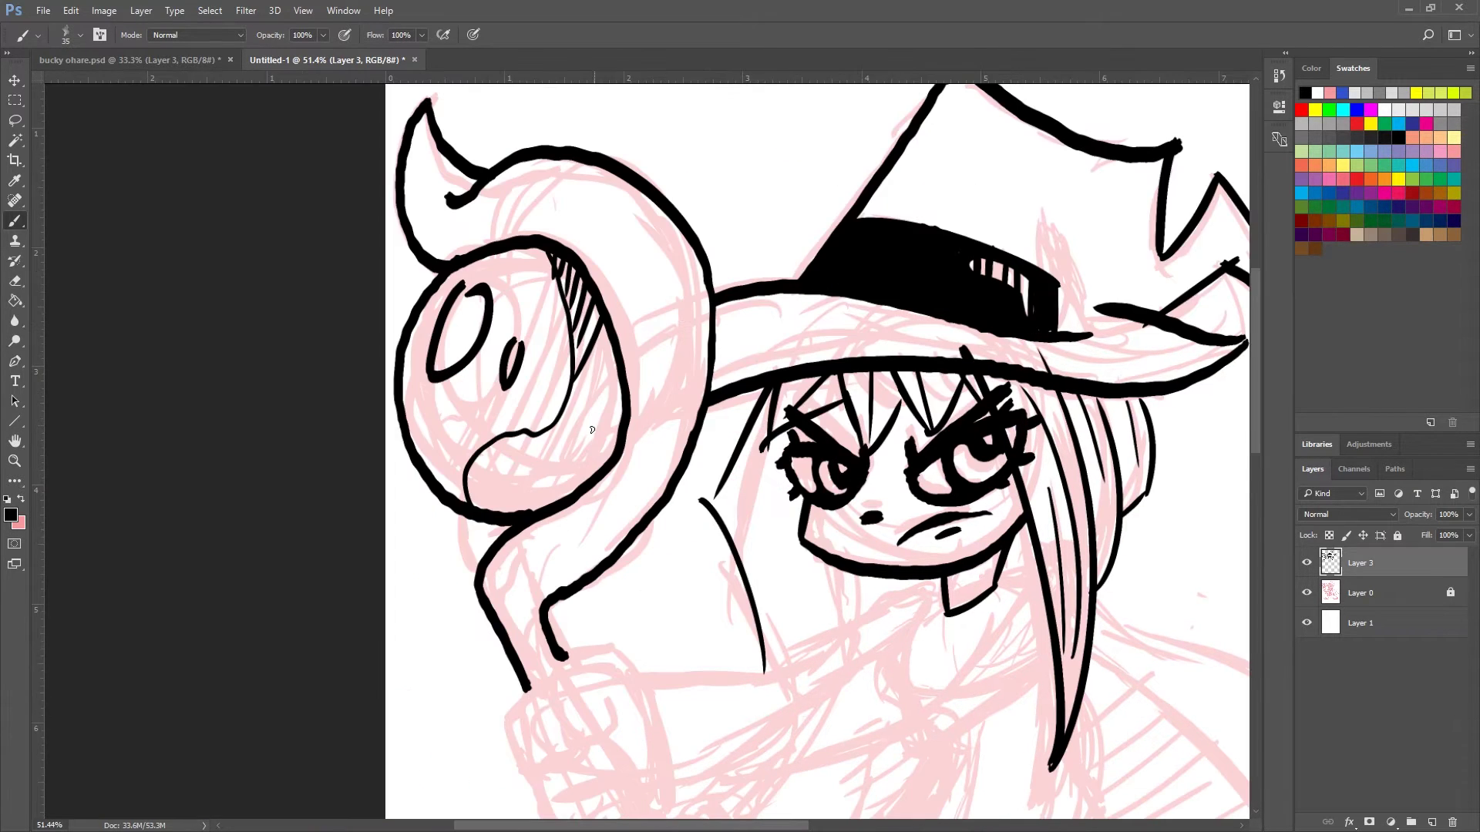
Shade the staff orb's lower edge with diagonal hatching and erase the inner contour line bordering the shadow.
left_click_drag(615, 340, 564, 447)
left_click_drag(622, 379, 569, 465)
left_click_drag(609, 391, 525, 507)
mouse_move(607, 366)
left_mouse_down()
mouse_move(537, 475)
mouse_move(501, 505)
left_mouse_up()
mouse_move(563, 416)
left_mouse_down()
mouse_move(492, 497)
mouse_move(533, 438)
mouse_move(478, 489)
left_mouse_up()
left_click_drag(513, 441, 470, 466)
left_click_drag(478, 472, 464, 489)
left_click_drag(621, 394, 534, 506)
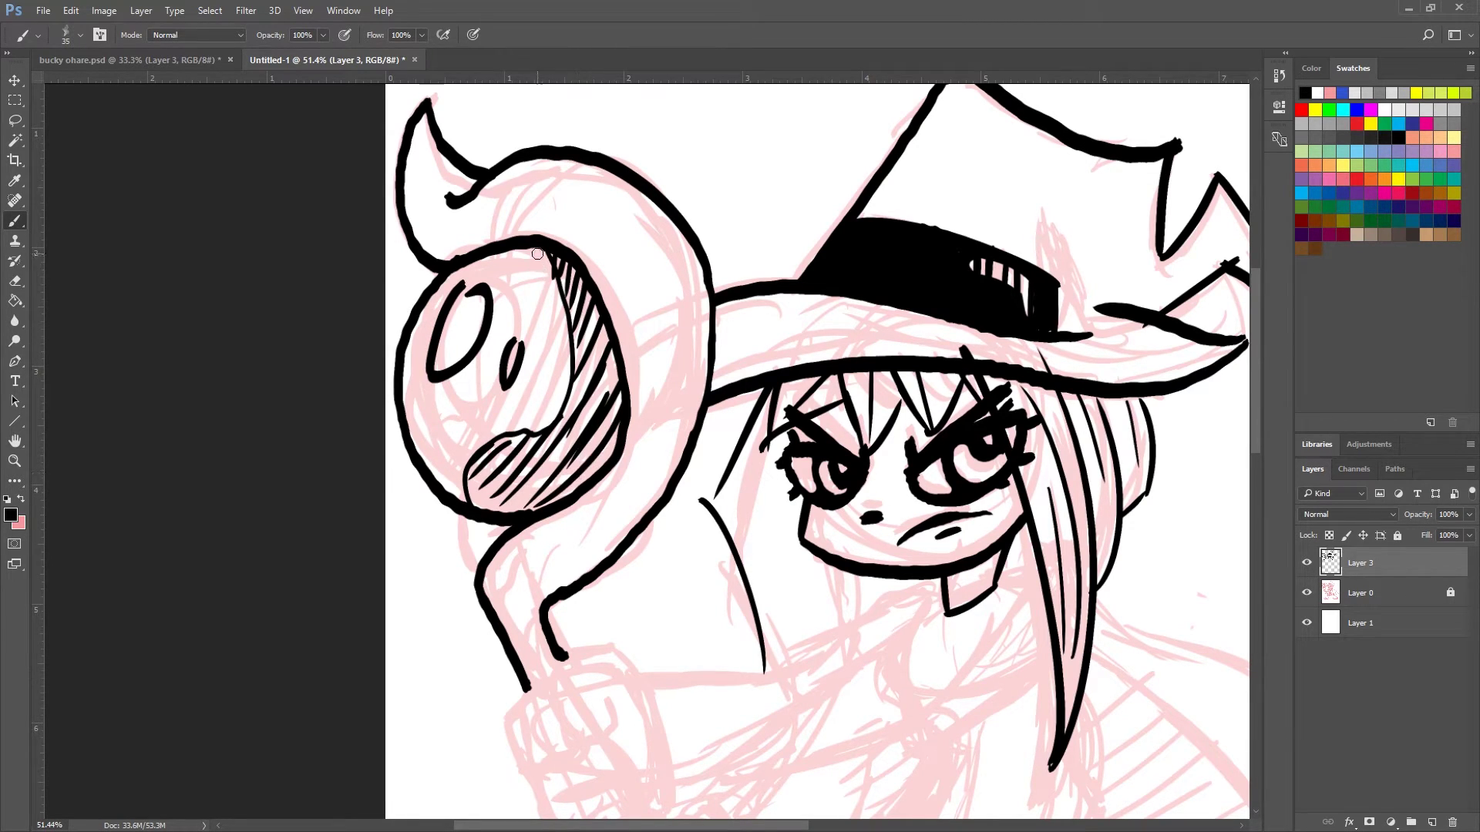
mouse_move(569, 325)
left_mouse_down()
mouse_move(575, 384)
mouse_move(549, 428)
mouse_move(474, 463)
mouse_move(467, 493)
mouse_move(469, 470)
mouse_move(513, 440)
left_mouse_up()
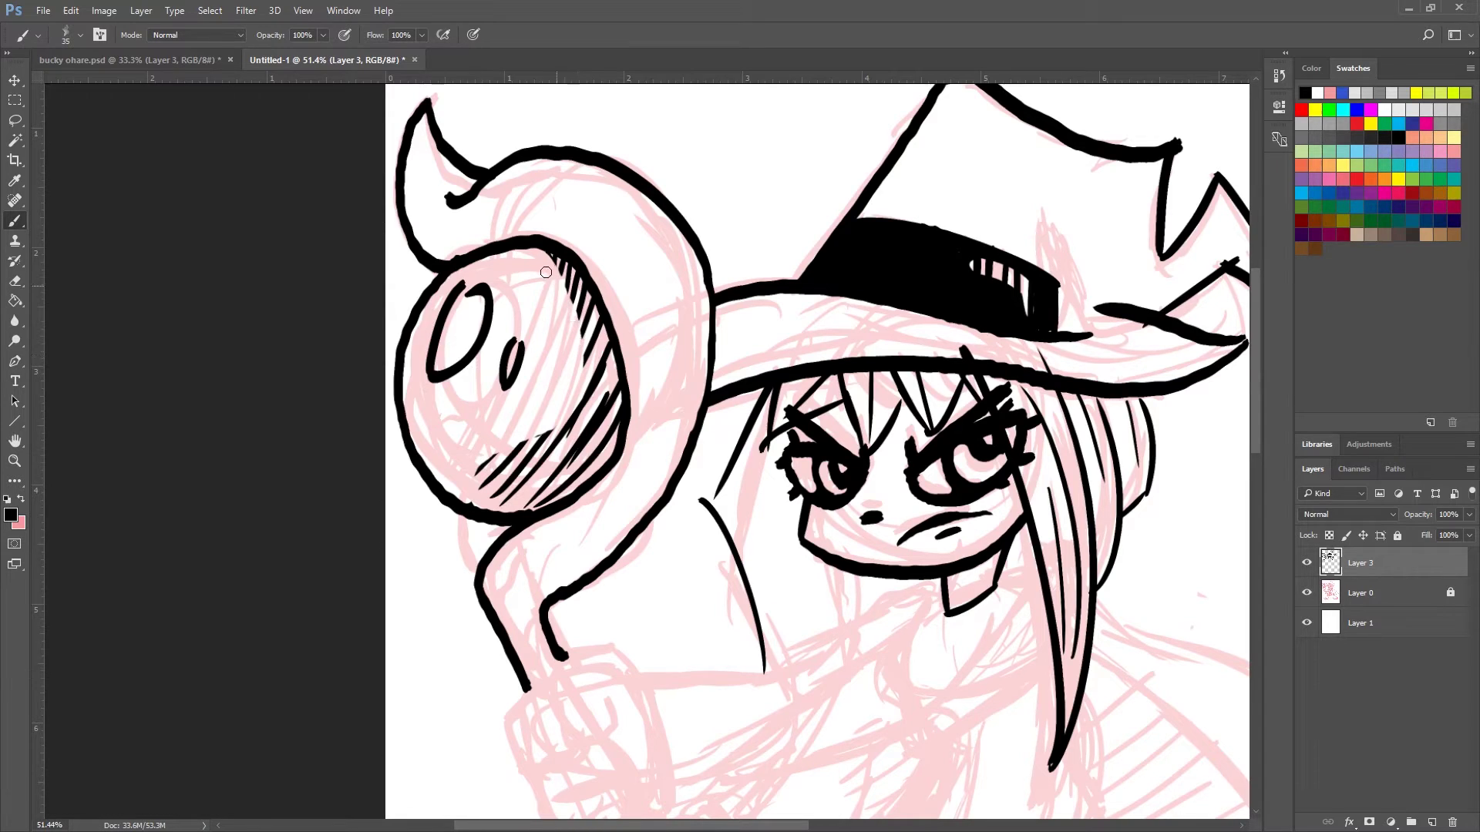
mouse_move(522, 434)
left_mouse_down()
mouse_move(475, 476)
mouse_move(485, 460)
left_mouse_up()
Hatch the shadow on the neck and replace the frowning mouth with a shorter slanted line.
mouse_move(977, 515)
left_mouse_down()
mouse_move(921, 539)
mouse_move(952, 528)
mouse_move(927, 522)
mouse_move(918, 539)
left_mouse_up()
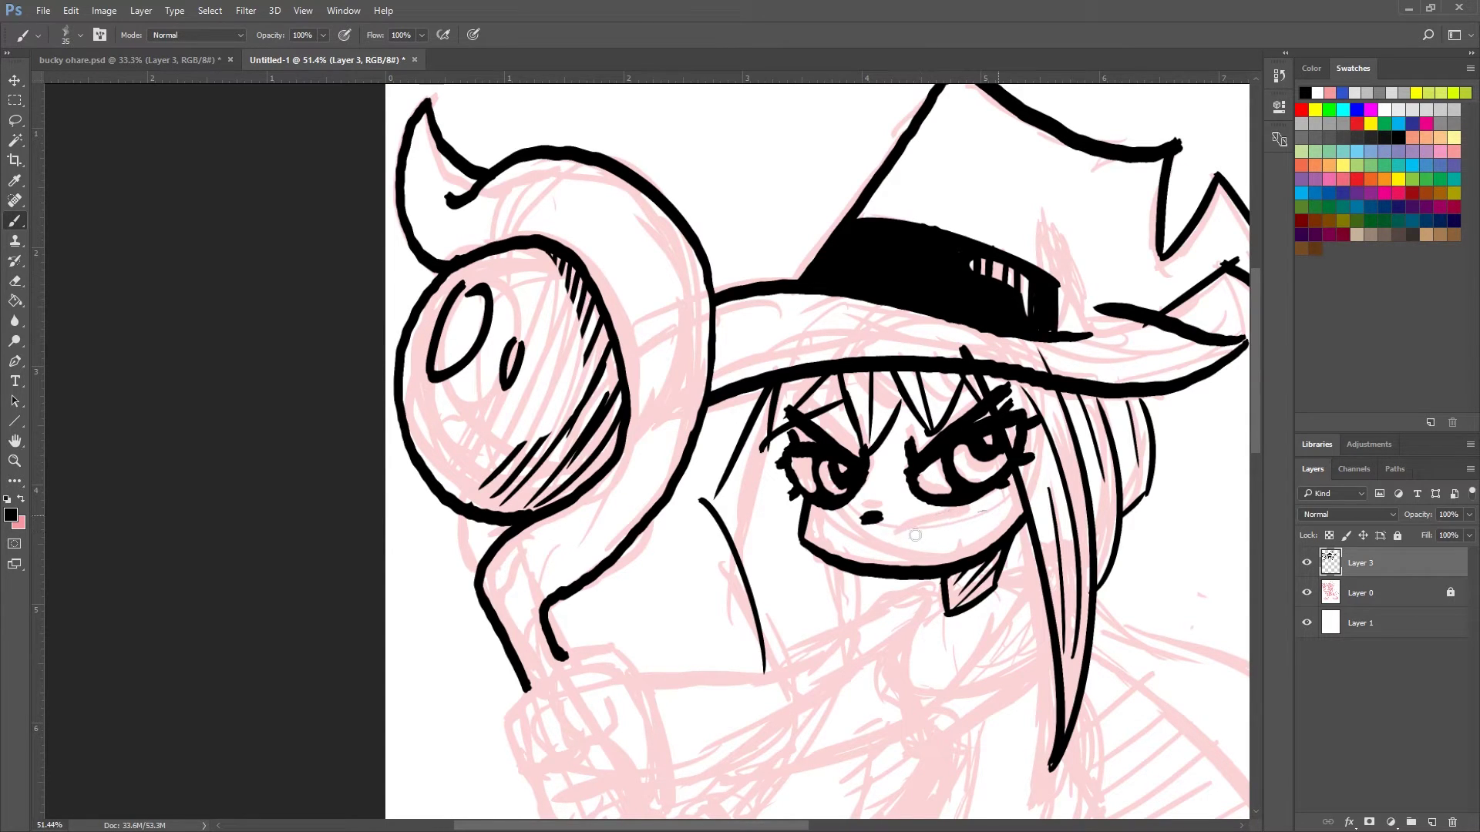
left_click_drag(912, 527, 864, 537)
Add a crease above the hat band, extend the brim edge to meet the band and draw a contour line along the brim.
left_click_drag(1061, 210, 1054, 279)
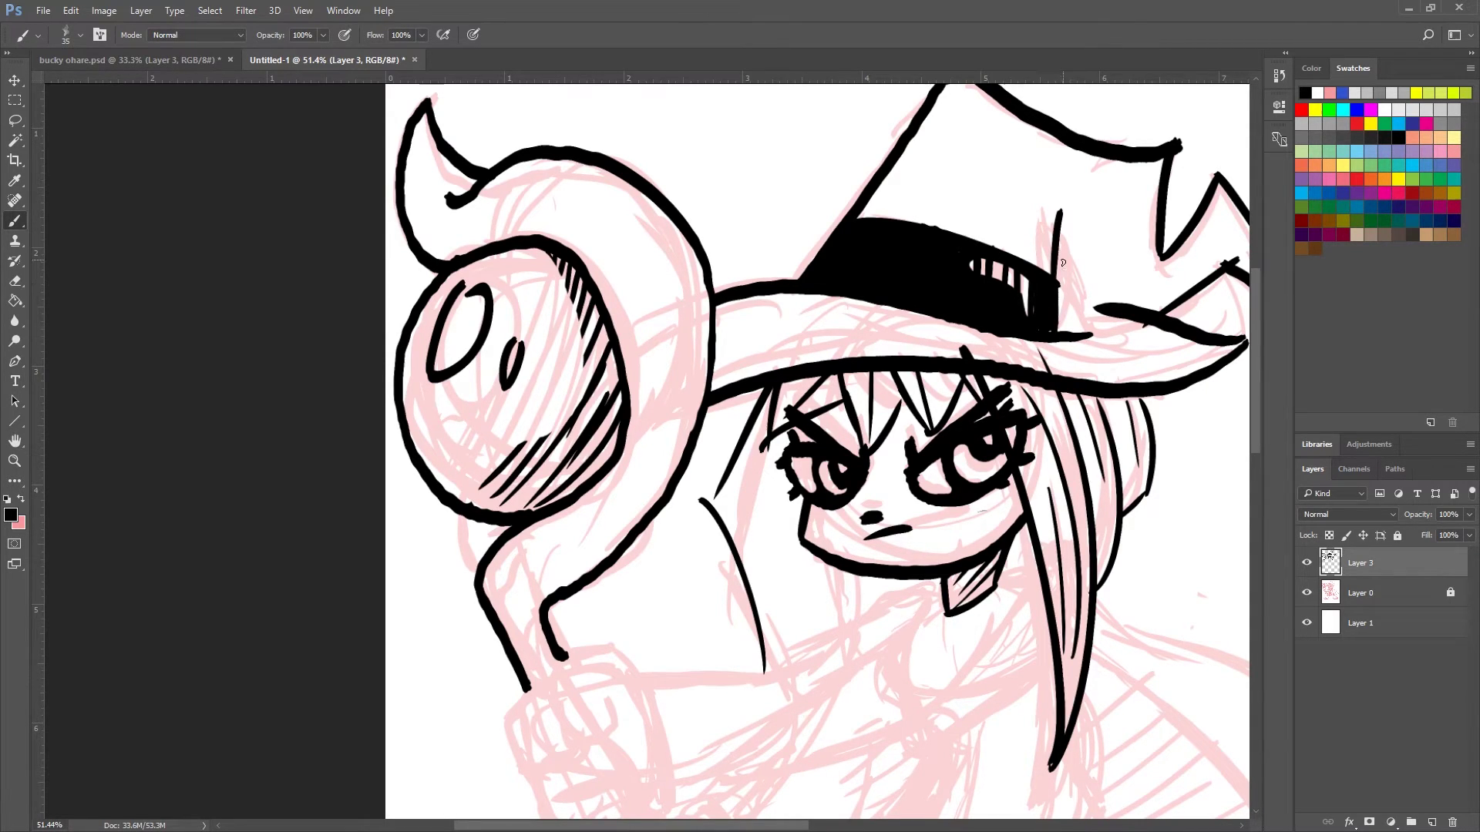
left_click_drag(1095, 305, 1055, 288)
left_click_drag(867, 318, 721, 326)
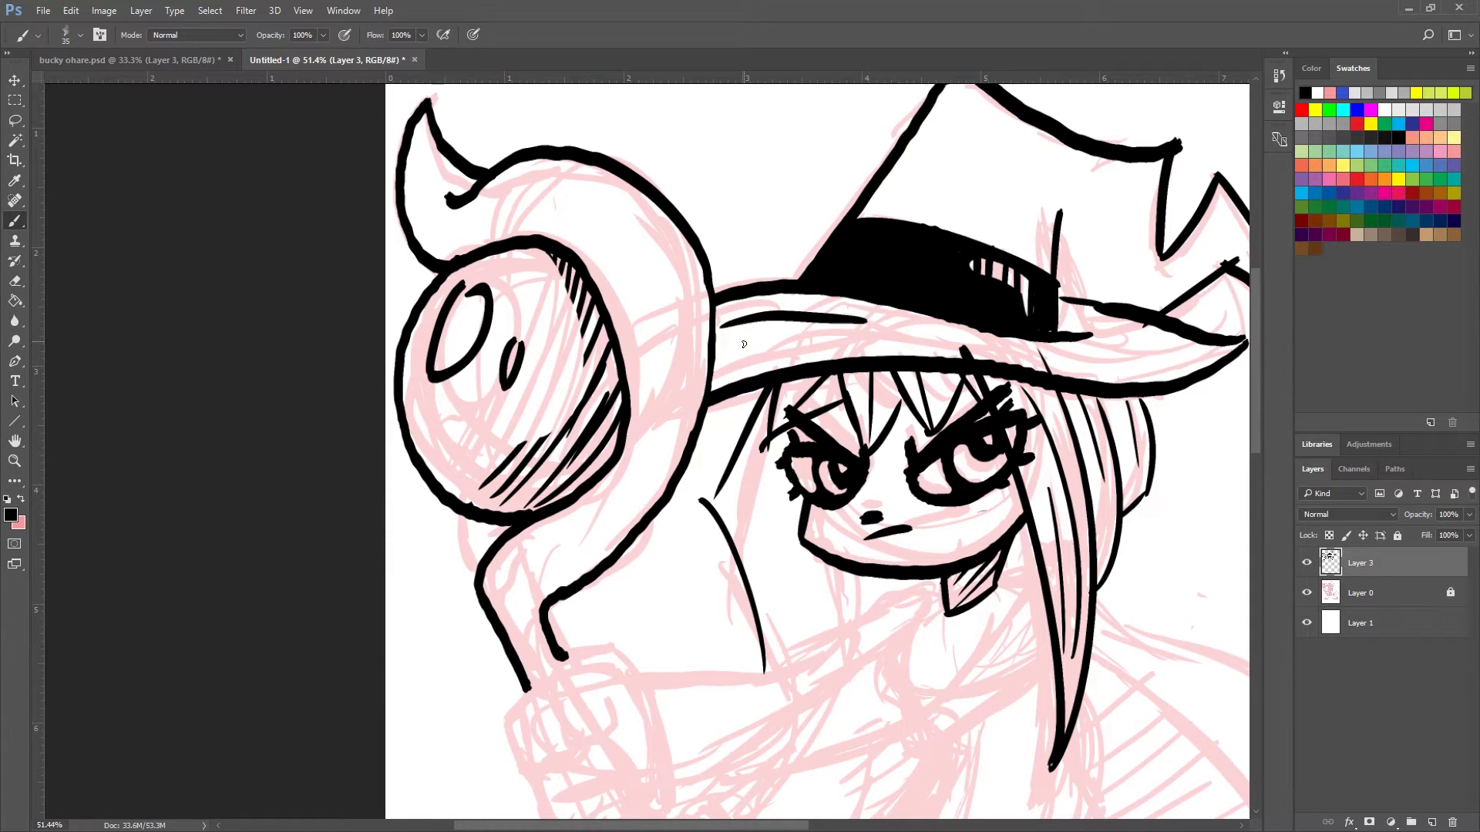
left_click_drag(848, 215, 776, 302)
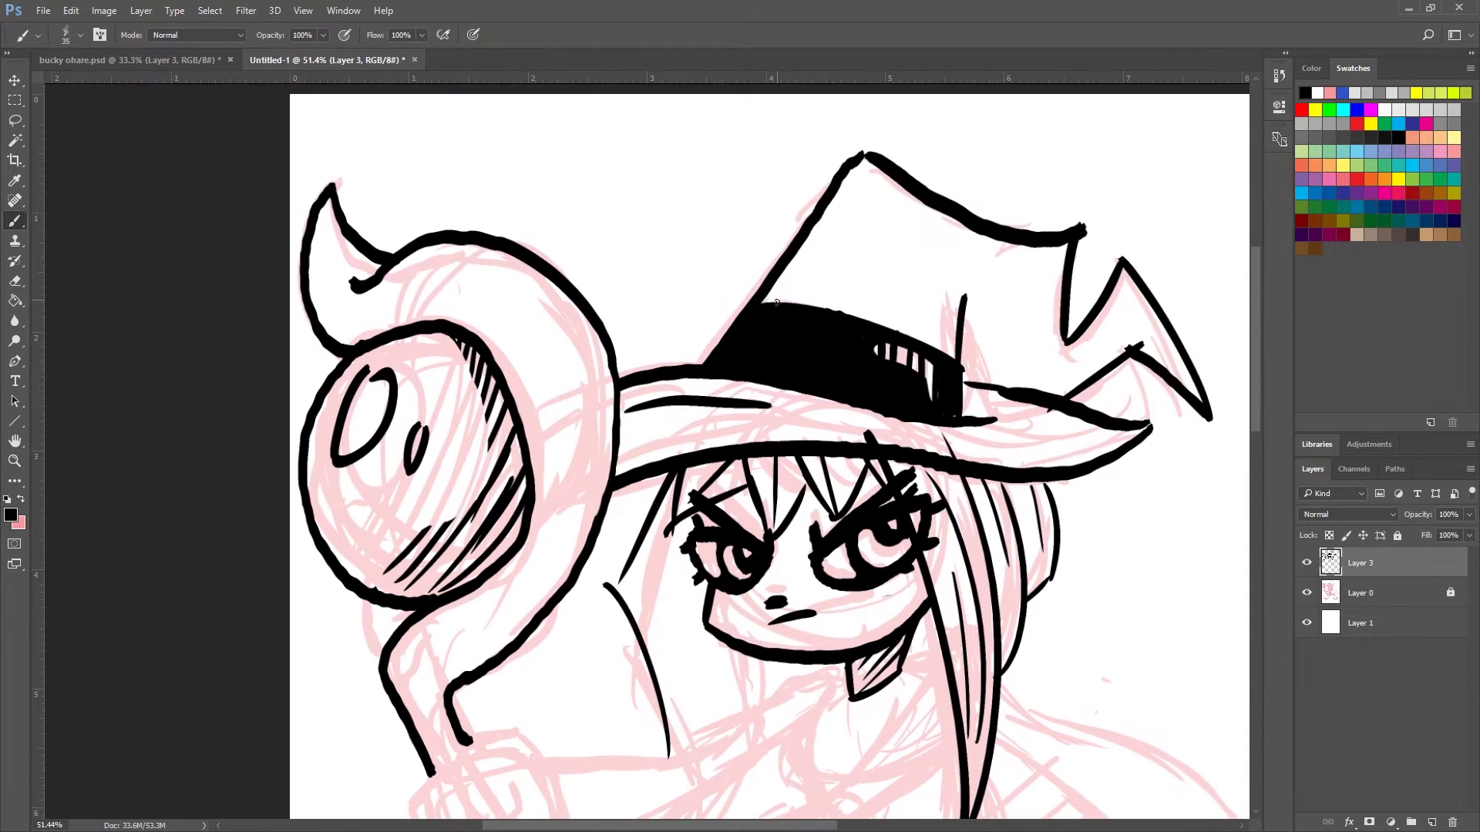
Ink the near arm from the shoulder down to a wide, flared sleeve with a fold at the elbow.
mouse_move(1030, 272)
left_mouse_down()
mouse_move(1053, 368)
mouse_move(963, 292)
mouse_move(740, 308)
mouse_move(757, 400)
mouse_move(758, 350)
left_mouse_up()
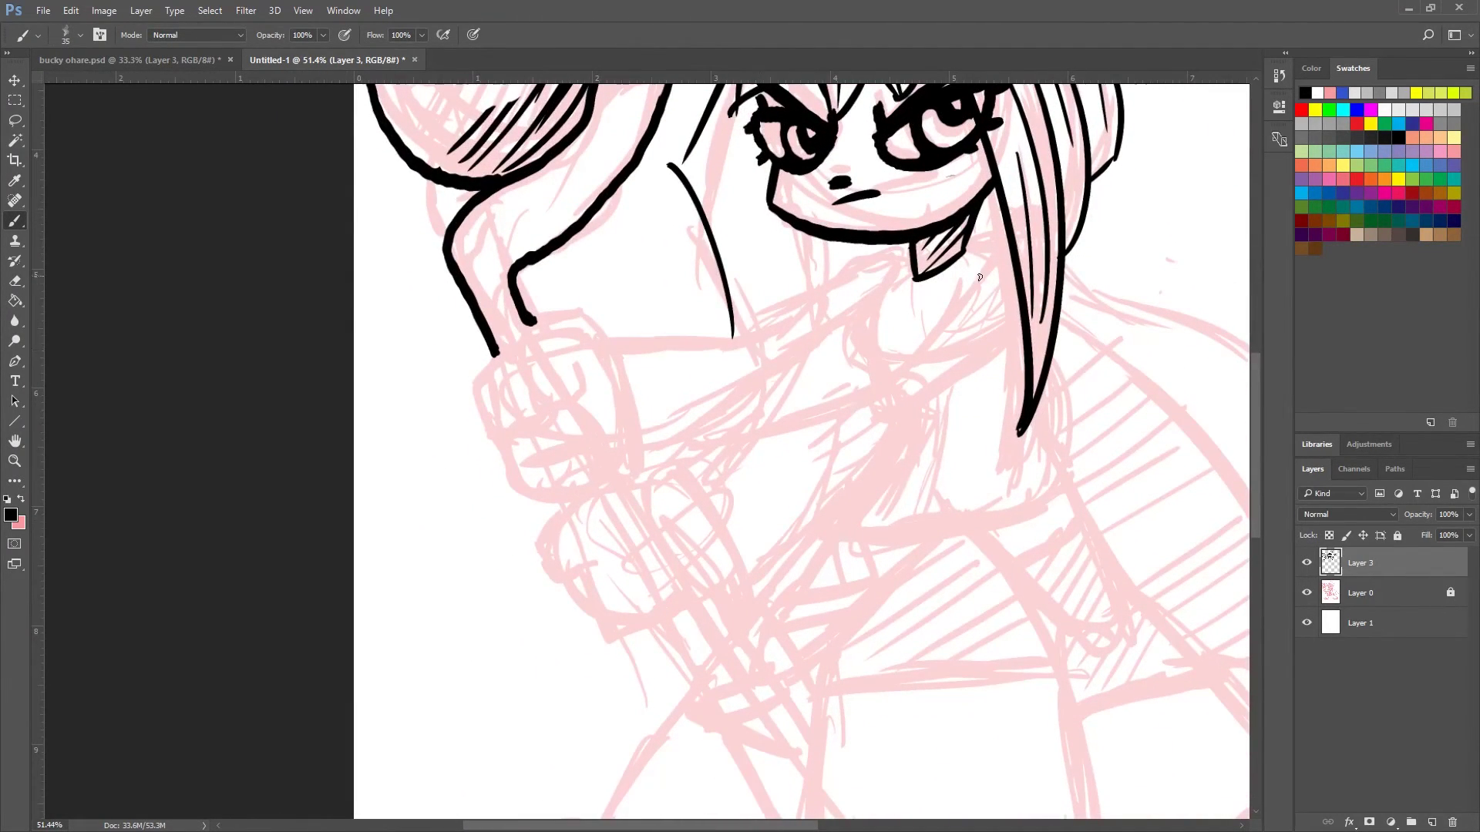
mouse_move(1006, 250)
left_mouse_down()
mouse_move(870, 386)
mouse_move(834, 398)
mouse_move(849, 406)
mouse_move(683, 465)
mouse_move(770, 664)
mouse_move(721, 609)
left_mouse_up()
mouse_move(992, 346)
left_mouse_down()
mouse_move(912, 437)
mouse_move(777, 669)
left_mouse_up()
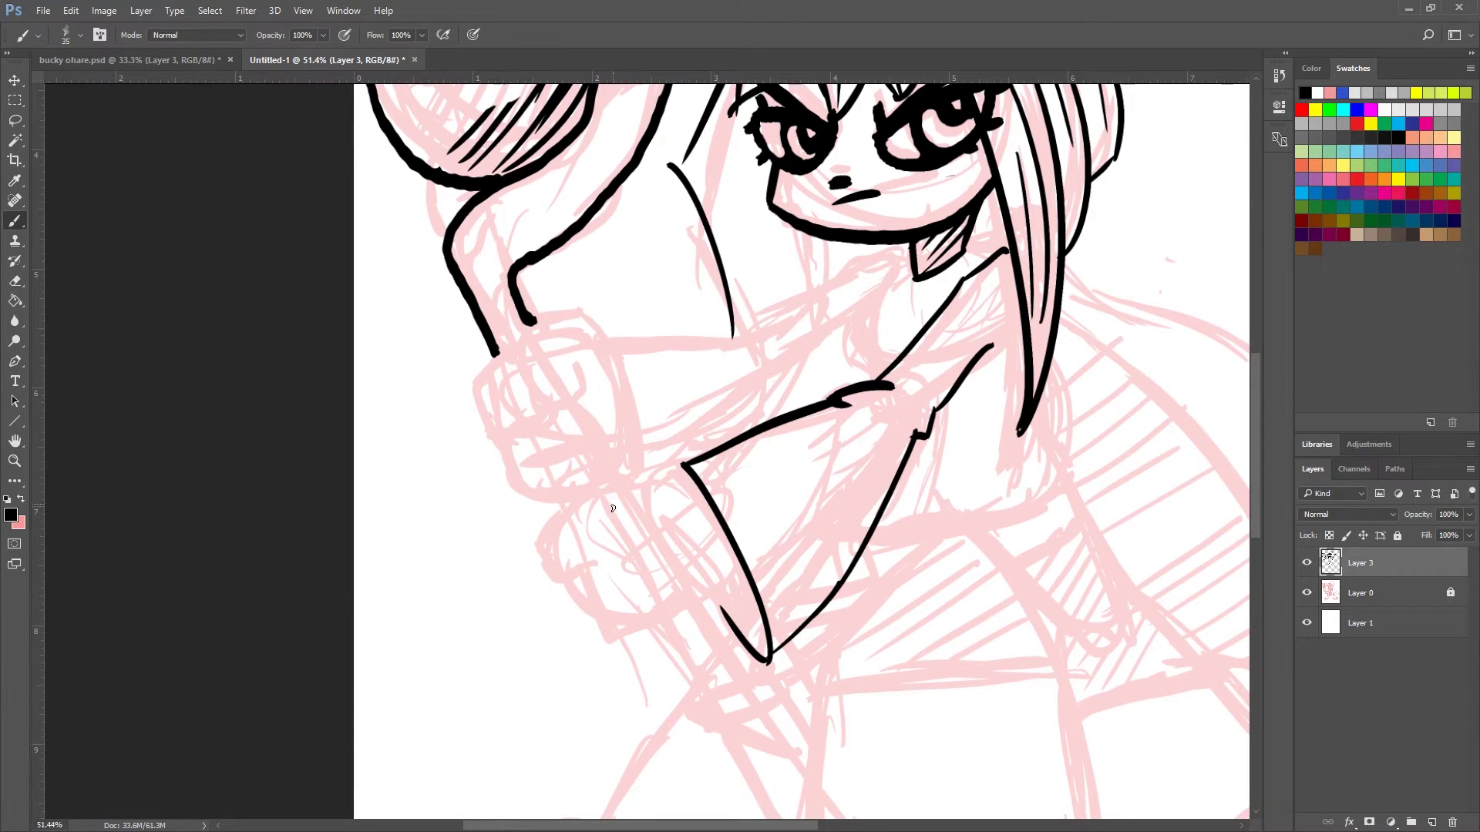
Ink the lower fist with its curled fingers and connect the hand to the sleeve opening.
left_click_drag(599, 498, 649, 580)
mouse_move(595, 487)
left_mouse_down()
mouse_move(546, 543)
mouse_move(568, 592)
mouse_move(627, 544)
mouse_move(615, 635)
mouse_move(682, 609)
mouse_move(611, 611)
left_mouse_up()
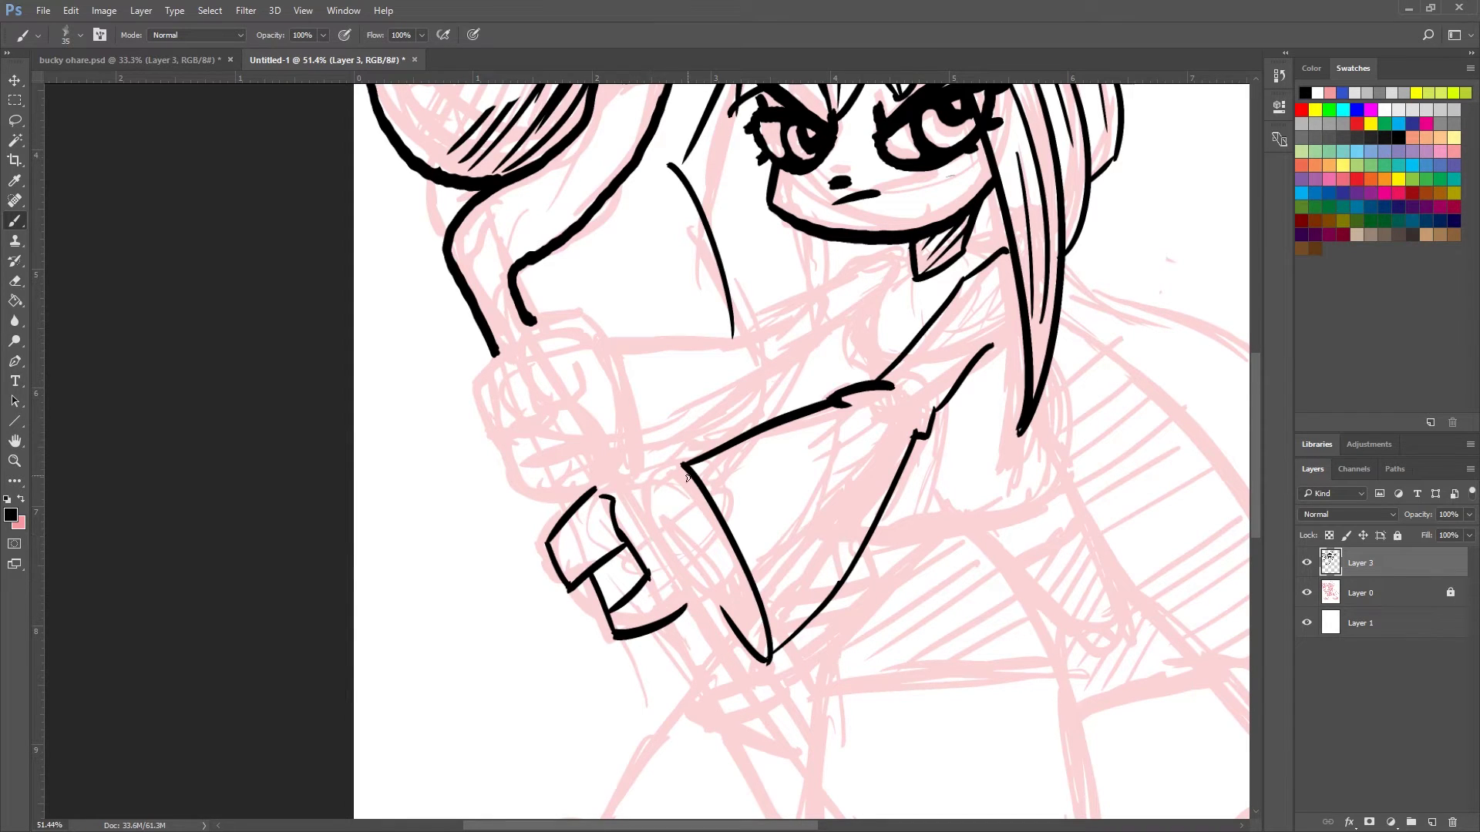
left_click_drag(687, 465, 597, 488)
left_click_drag(687, 602, 730, 569)
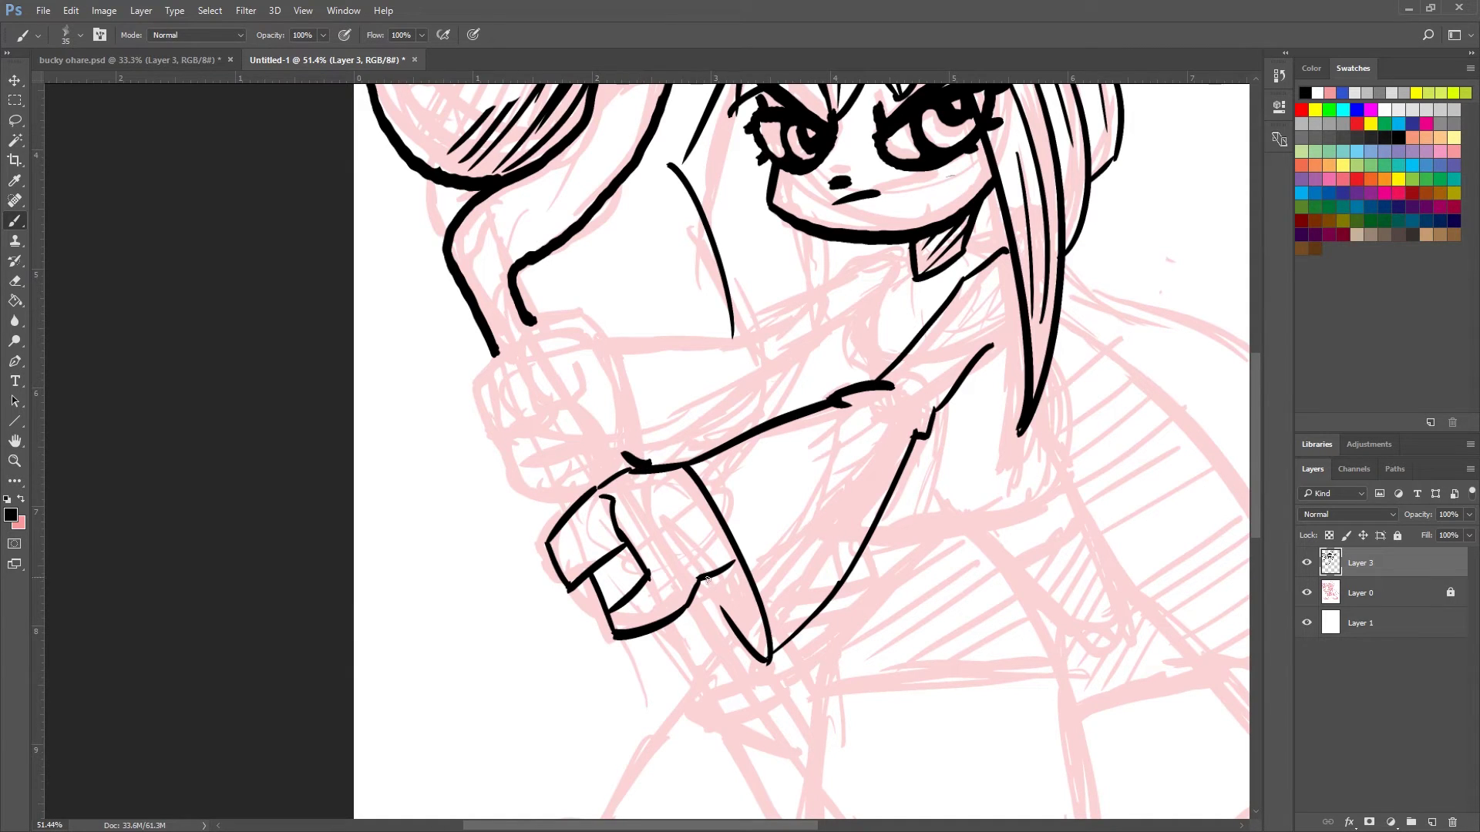
Shade the inside of the flared sleeve opening below the wrist with dense black hatching.
mouse_move(705, 579)
left_mouse_down()
mouse_move(740, 624)
mouse_move(727, 612)
mouse_move(758, 604)
mouse_move(764, 647)
left_mouse_up()
mouse_move(742, 593)
left_mouse_down()
mouse_move(758, 633)
mouse_move(725, 561)
mouse_move(712, 568)
left_mouse_up()
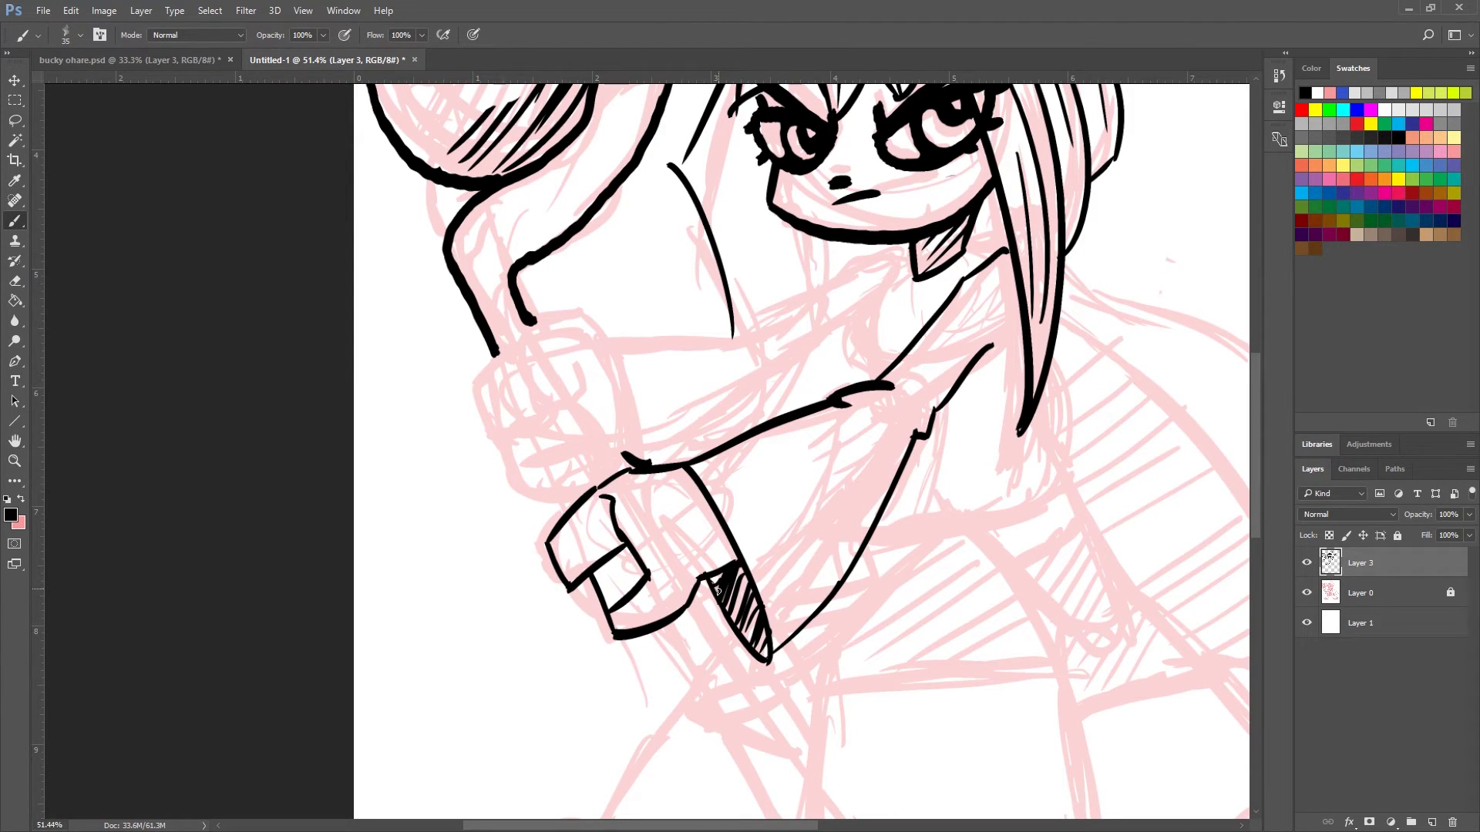
Ink the staff's lower shaft below the lower fist with two long edges and a blunt closed tip.
left_click_drag(717, 592, 619, 599)
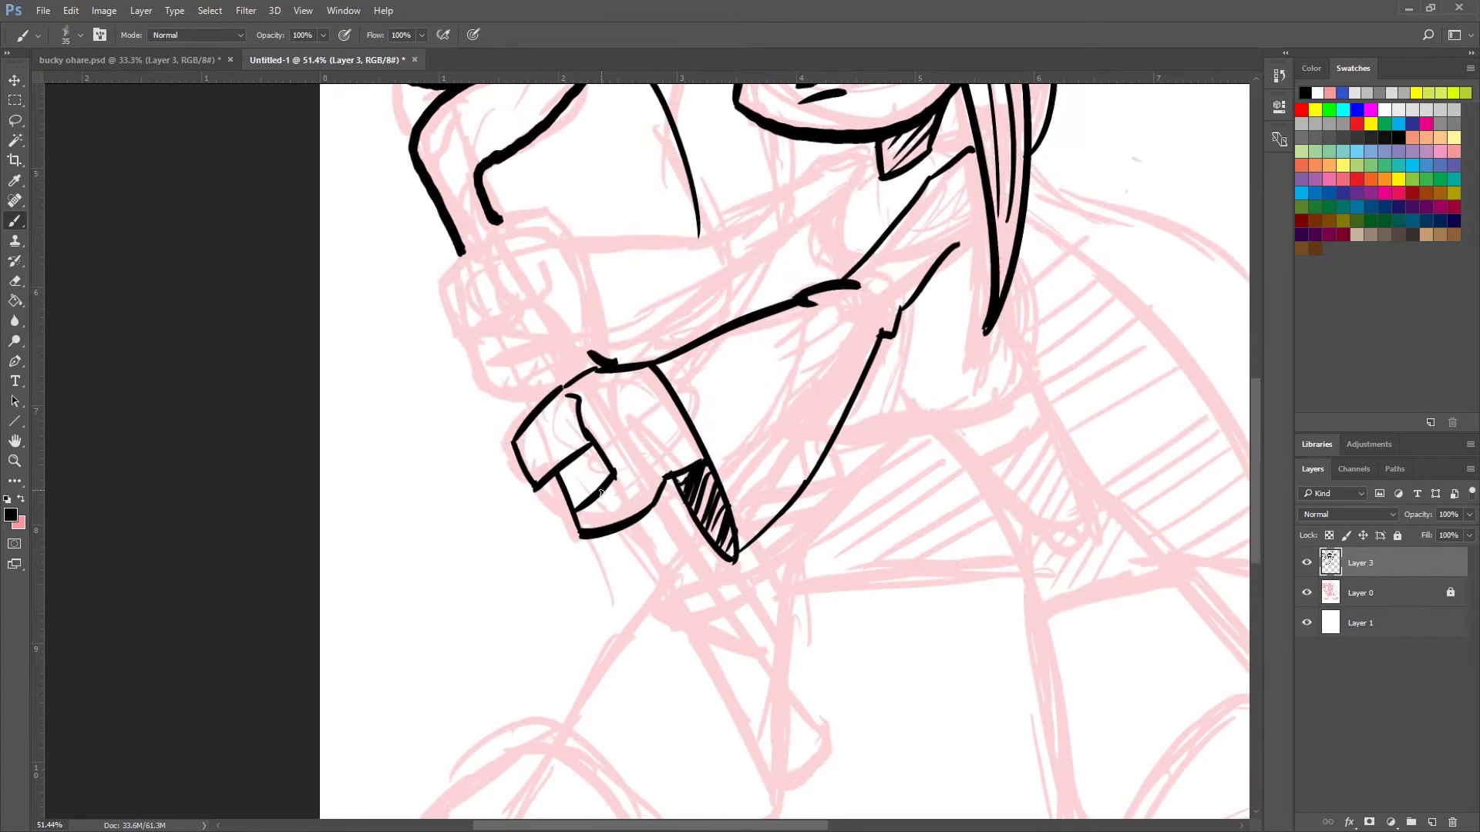
left_click_drag(575, 578, 572, 456)
left_click_drag(646, 355, 805, 581)
left_click_drag(620, 383, 761, 652)
left_click_drag(733, 593, 762, 661)
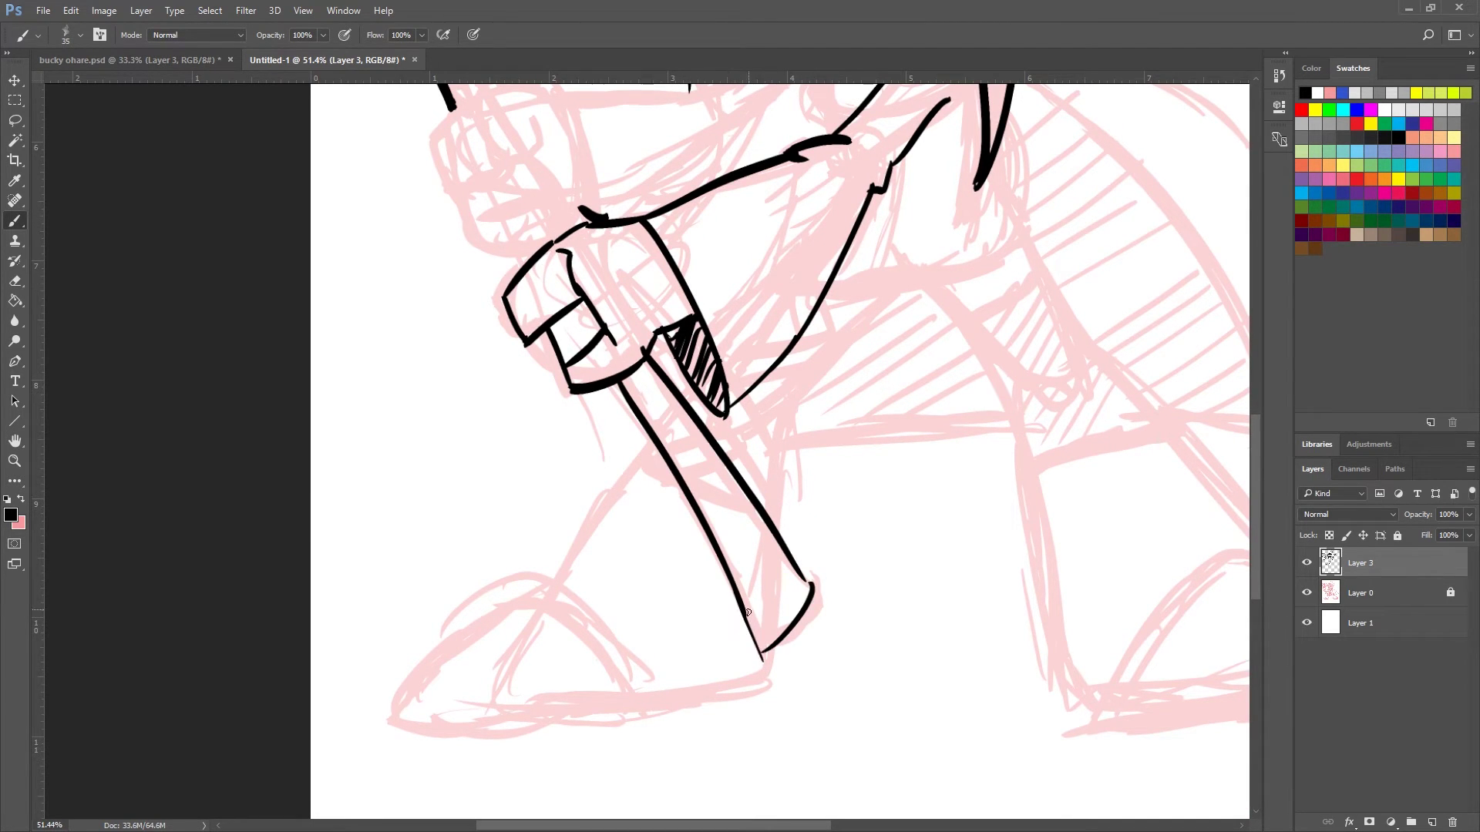
Ink the upper fist with its curled fingers around the staff and the far sleeve's opening behind the wrist.
left_click_drag(527, 315, 665, 515)
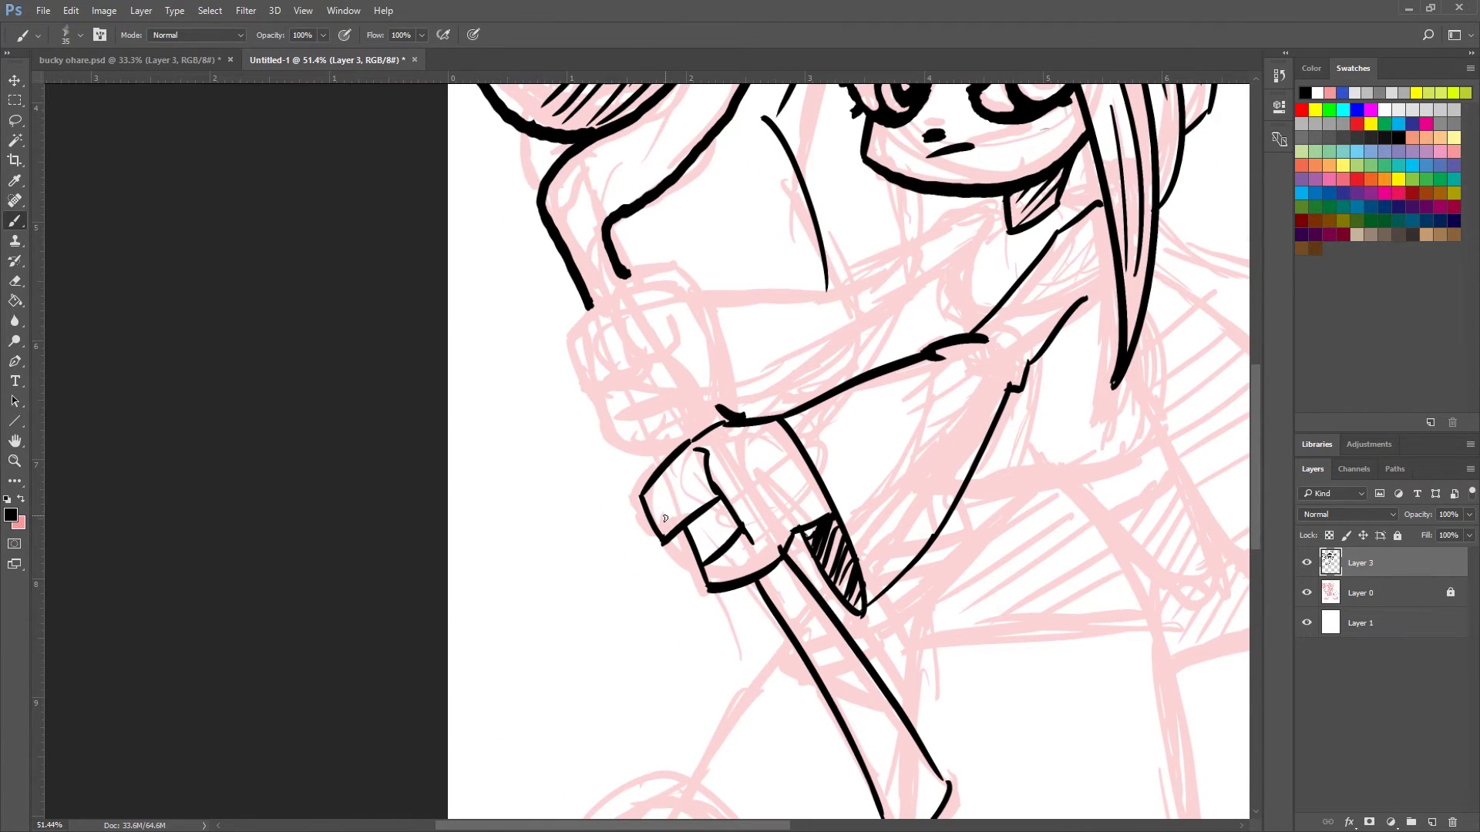
mouse_move(694, 288)
left_mouse_down()
mouse_move(673, 270)
mouse_move(618, 293)
mouse_move(635, 354)
mouse_move(668, 349)
mouse_move(662, 310)
mouse_move(562, 358)
mouse_move(591, 399)
mouse_move(632, 360)
mouse_move(631, 432)
mouse_move(696, 420)
mouse_move(672, 348)
mouse_move(629, 417)
left_mouse_up()
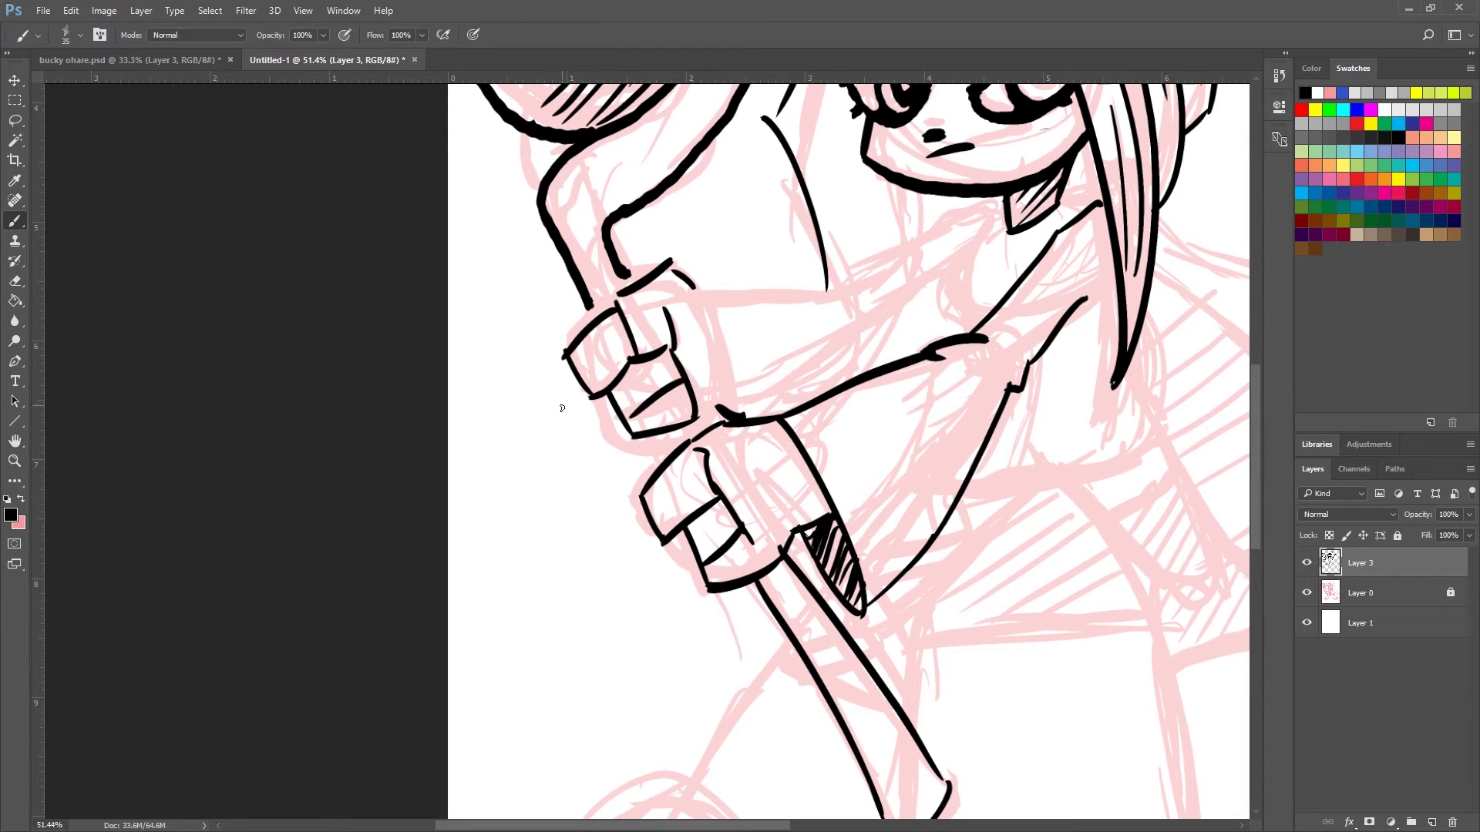
mouse_move(706, 294)
left_mouse_down()
mouse_move(724, 417)
mouse_move(703, 400)
mouse_move(692, 441)
left_mouse_up()
Ink the front leg behind the staff from thigh to heel, with the shin, pointed boot toe, instep curve and sole line.
scroll(1012, 773, "down", 3)
scroll(1012, 773, "right", 5)
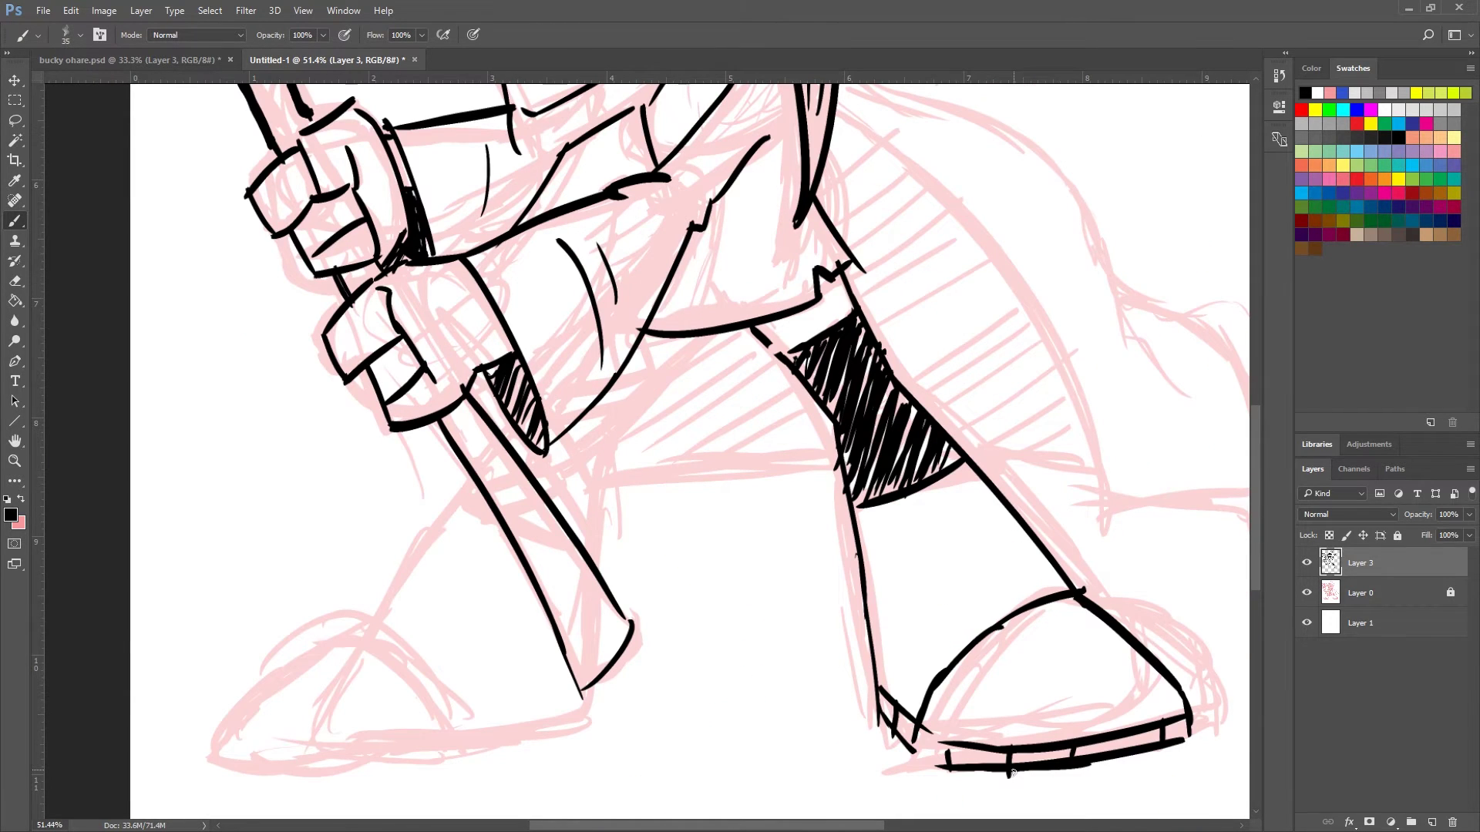
mouse_move(698, 330)
left_mouse_down()
mouse_move(601, 424)
mouse_move(595, 559)
left_mouse_up()
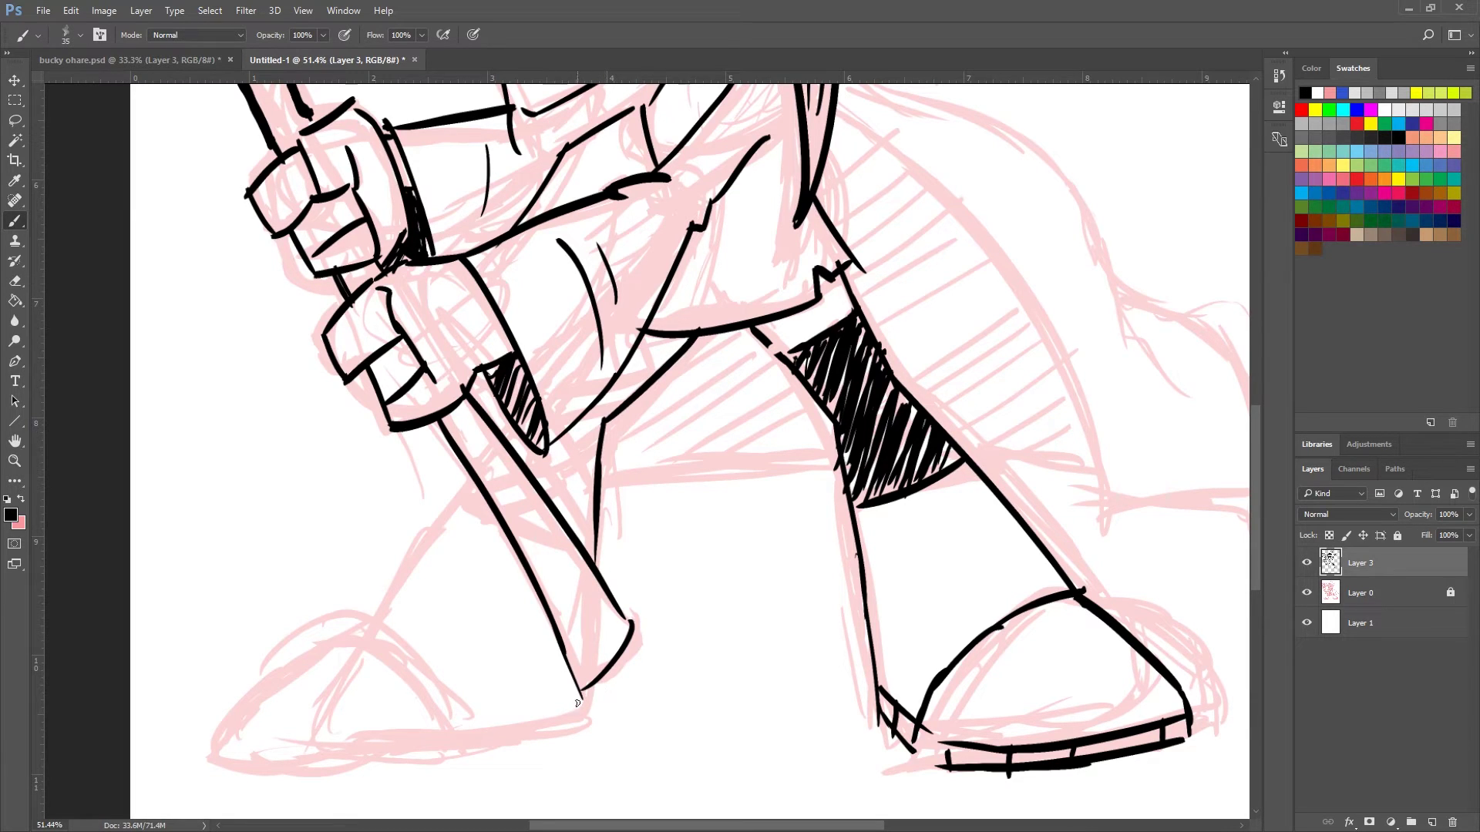
mouse_move(590, 679)
left_mouse_down()
mouse_move(440, 761)
mouse_move(393, 760)
left_mouse_up()
mouse_move(472, 476)
left_mouse_down()
mouse_move(381, 618)
mouse_move(425, 661)
mouse_move(324, 663)
mouse_move(272, 770)
left_mouse_up()
left_click_drag(416, 763, 279, 775)
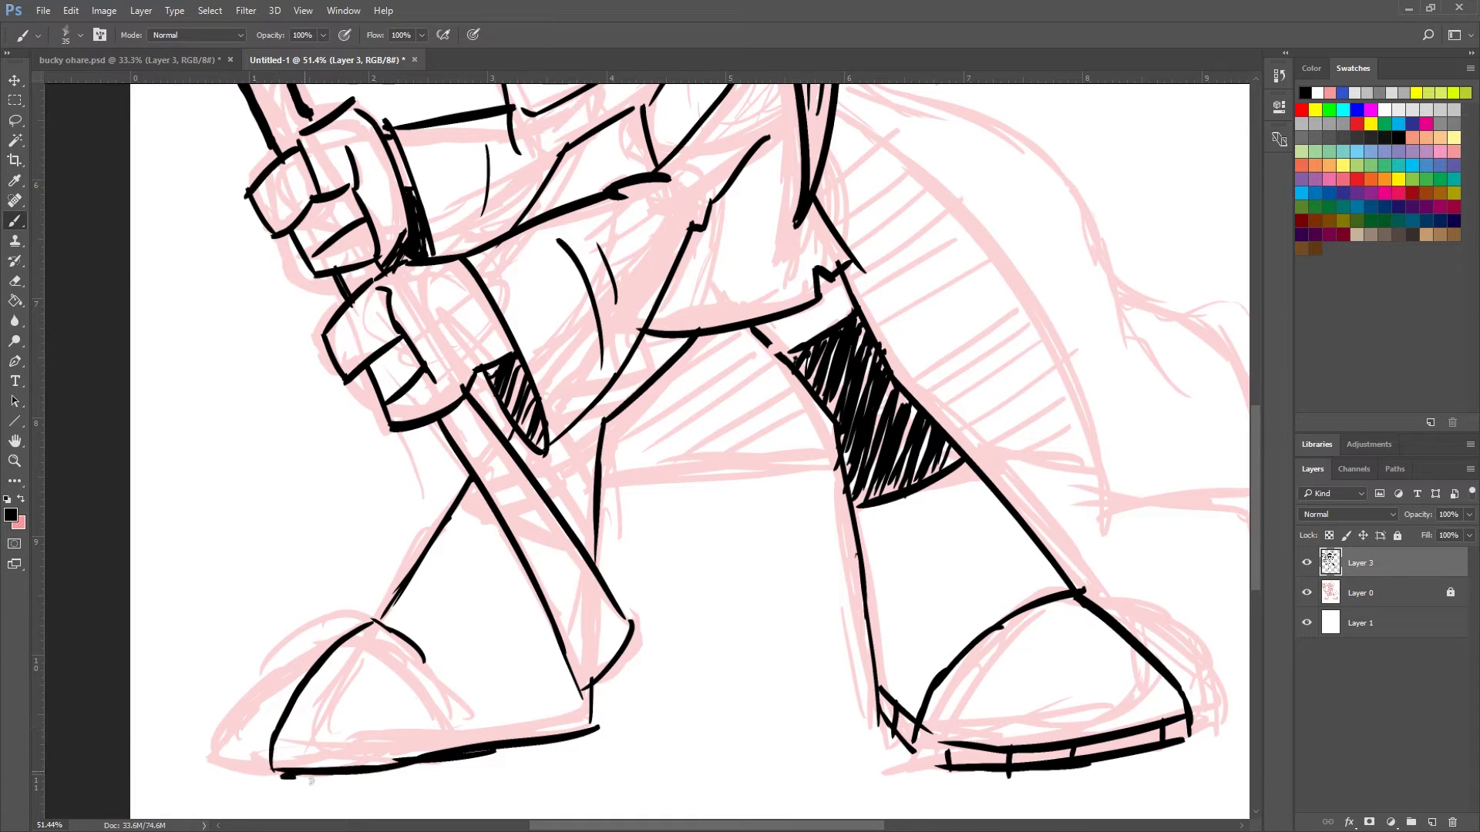
left_click_drag(379, 613, 445, 669)
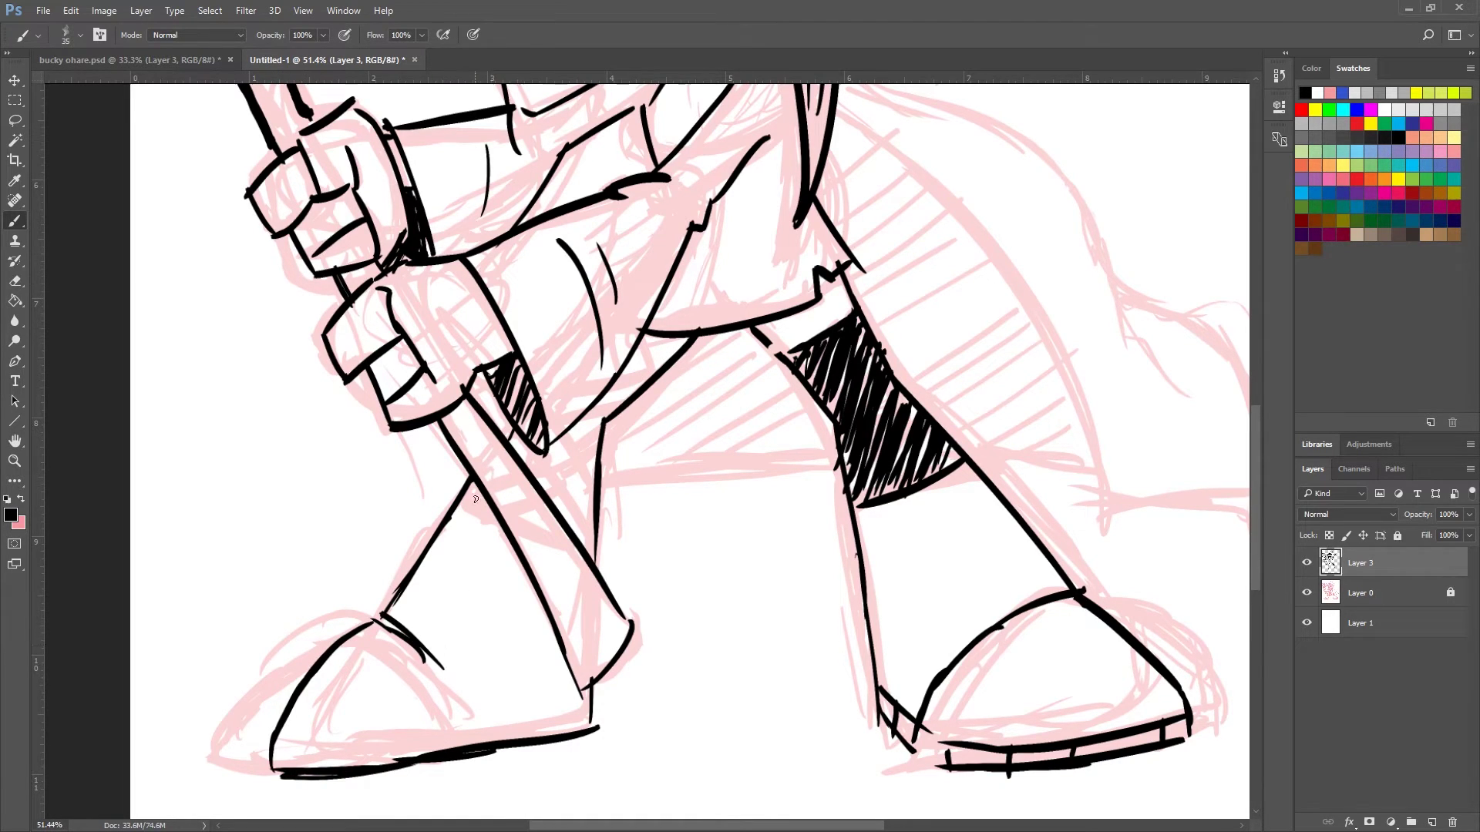
Strengthen the front shin line, add the sole's upper edge and divide the front boot's sole into segments.
mouse_move(458, 499)
left_mouse_down()
mouse_move(471, 481)
mouse_move(395, 605)
left_mouse_up()
mouse_move(475, 484)
left_mouse_down()
mouse_move(426, 586)
mouse_move(383, 617)
left_mouse_up()
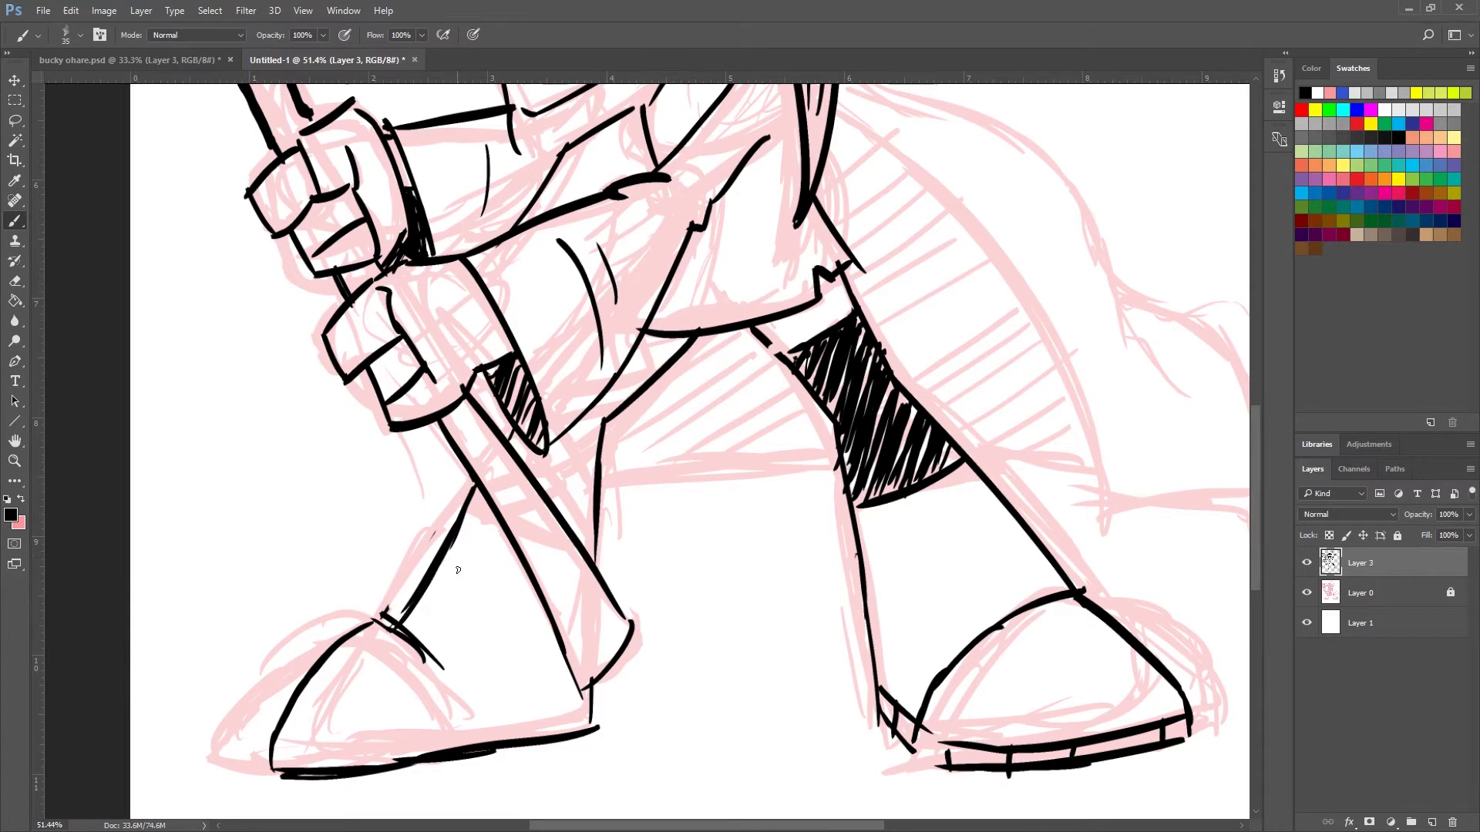
left_click_drag(589, 713, 276, 753)
left_click_drag(555, 725, 351, 769)
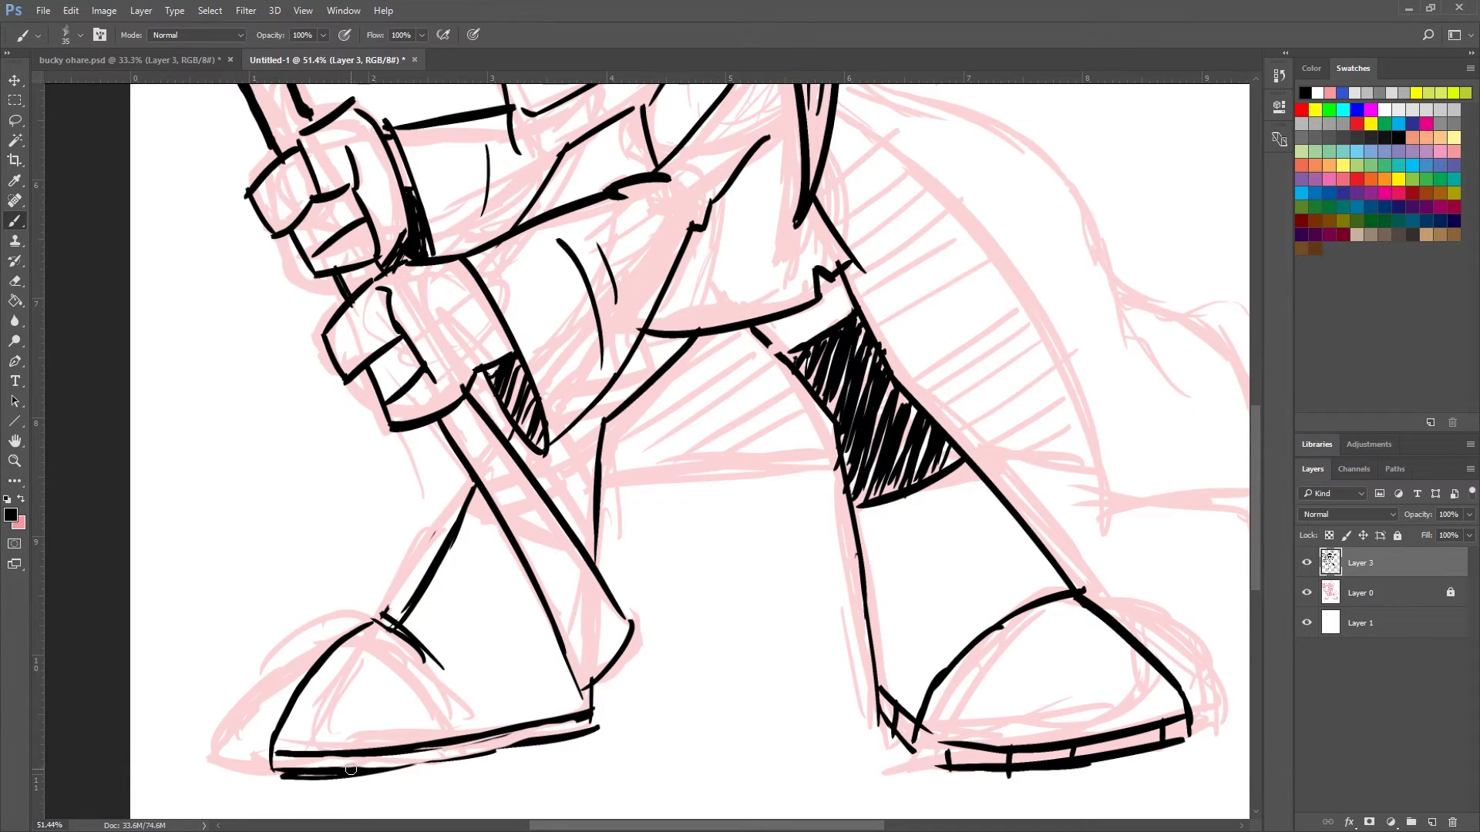
mouse_move(549, 738)
left_mouse_down()
mouse_move(403, 779)
mouse_move(333, 757)
mouse_move(335, 771)
mouse_move(507, 744)
left_mouse_up()
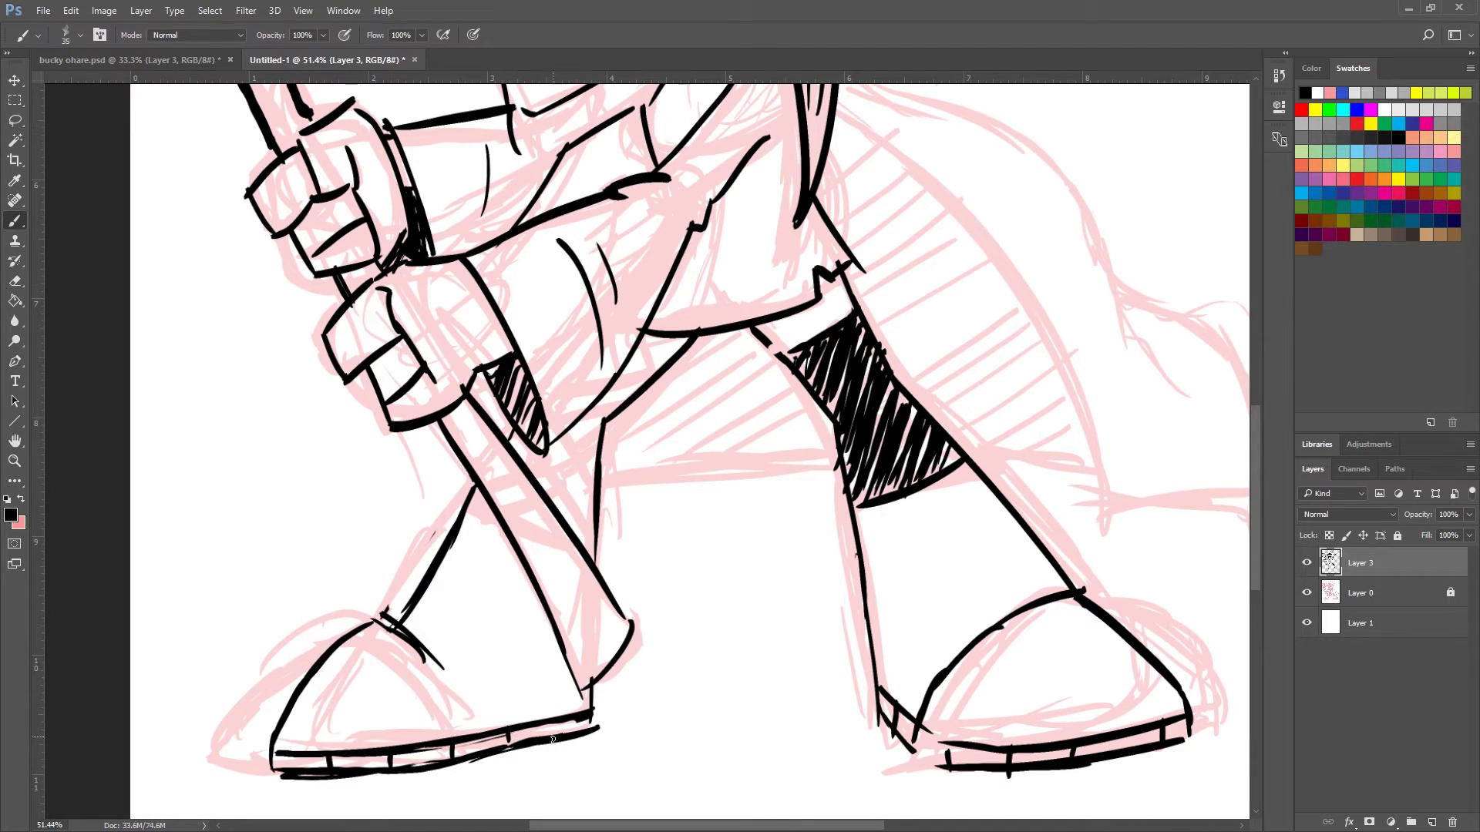
left_click_drag(898, 387, 935, 376)
left_click_drag(836, 424, 807, 500)
left_click_drag(607, 470, 493, 461)
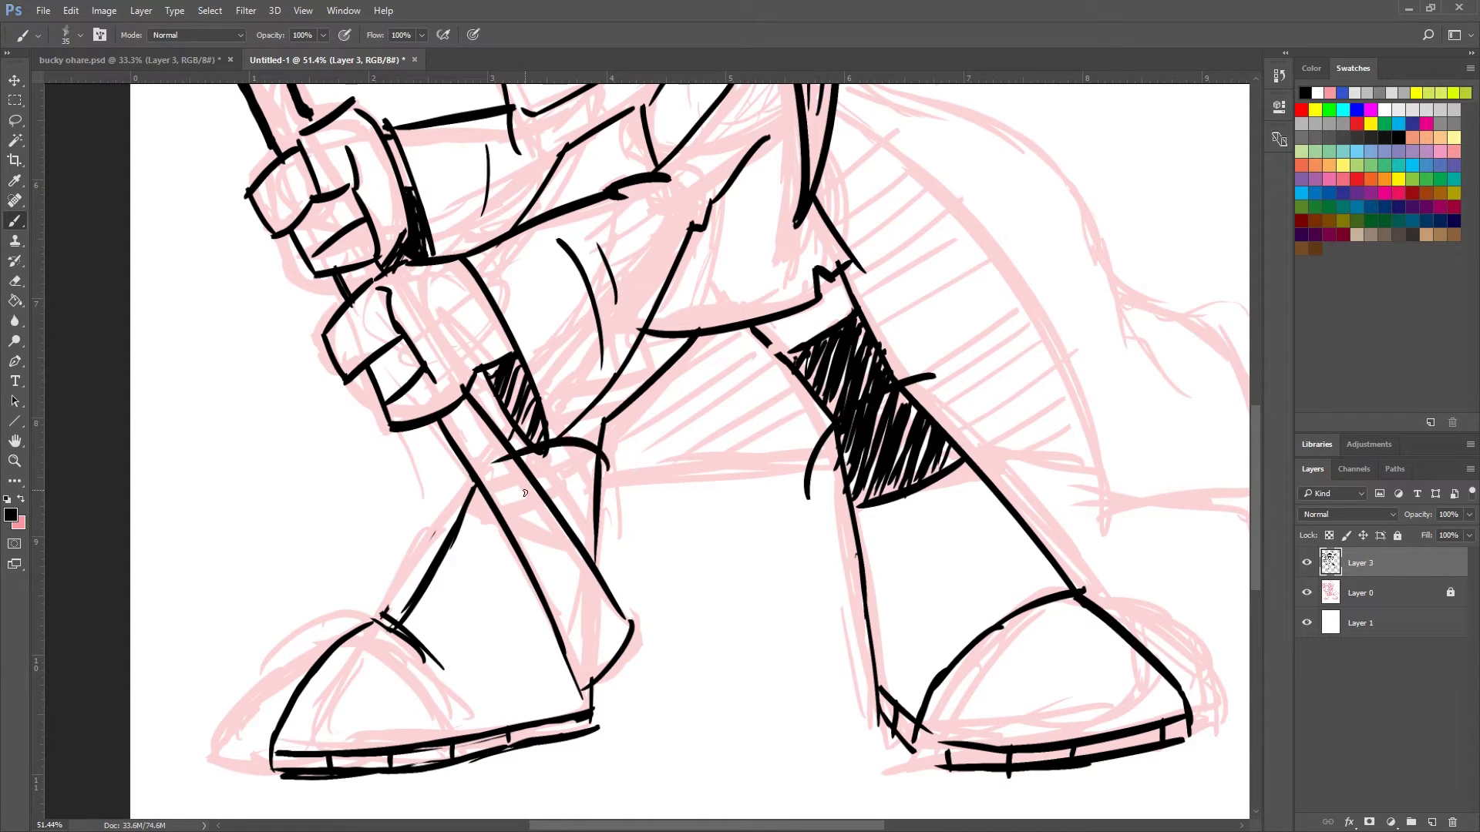
left_click_drag(1110, 595, 896, 752)
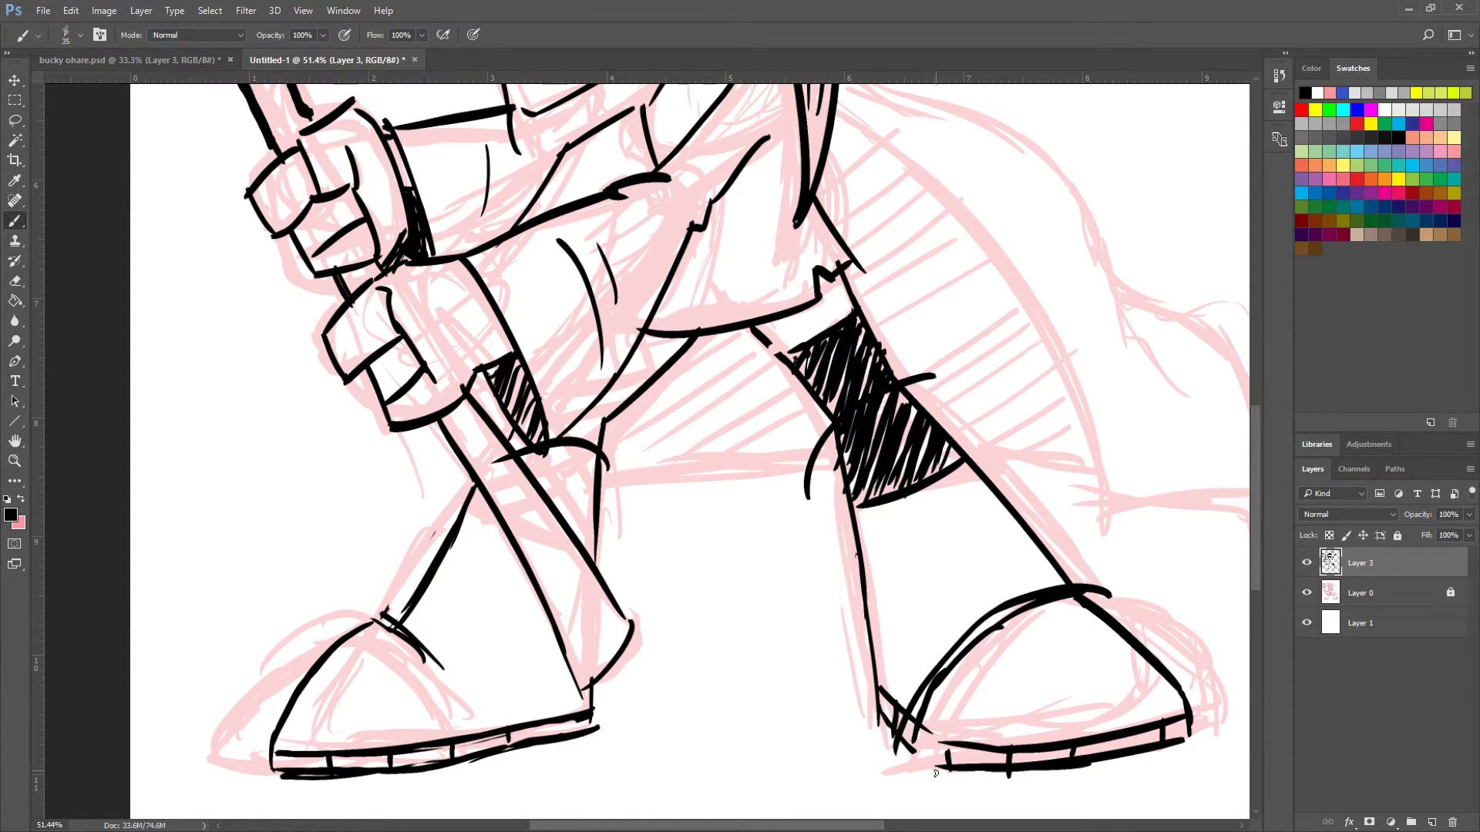
Ink the cape's flowing outer outline behind the figure, with its bottom hem, pointed corner and a curved fold line.
left_click_drag(936, 763, 765, 831)
mouse_move(1087, 579)
left_mouse_down()
mouse_move(905, 568)
mouse_move(915, 615)
left_mouse_up()
key("ctrl+alt+z")
key("ctrl+alt+z")
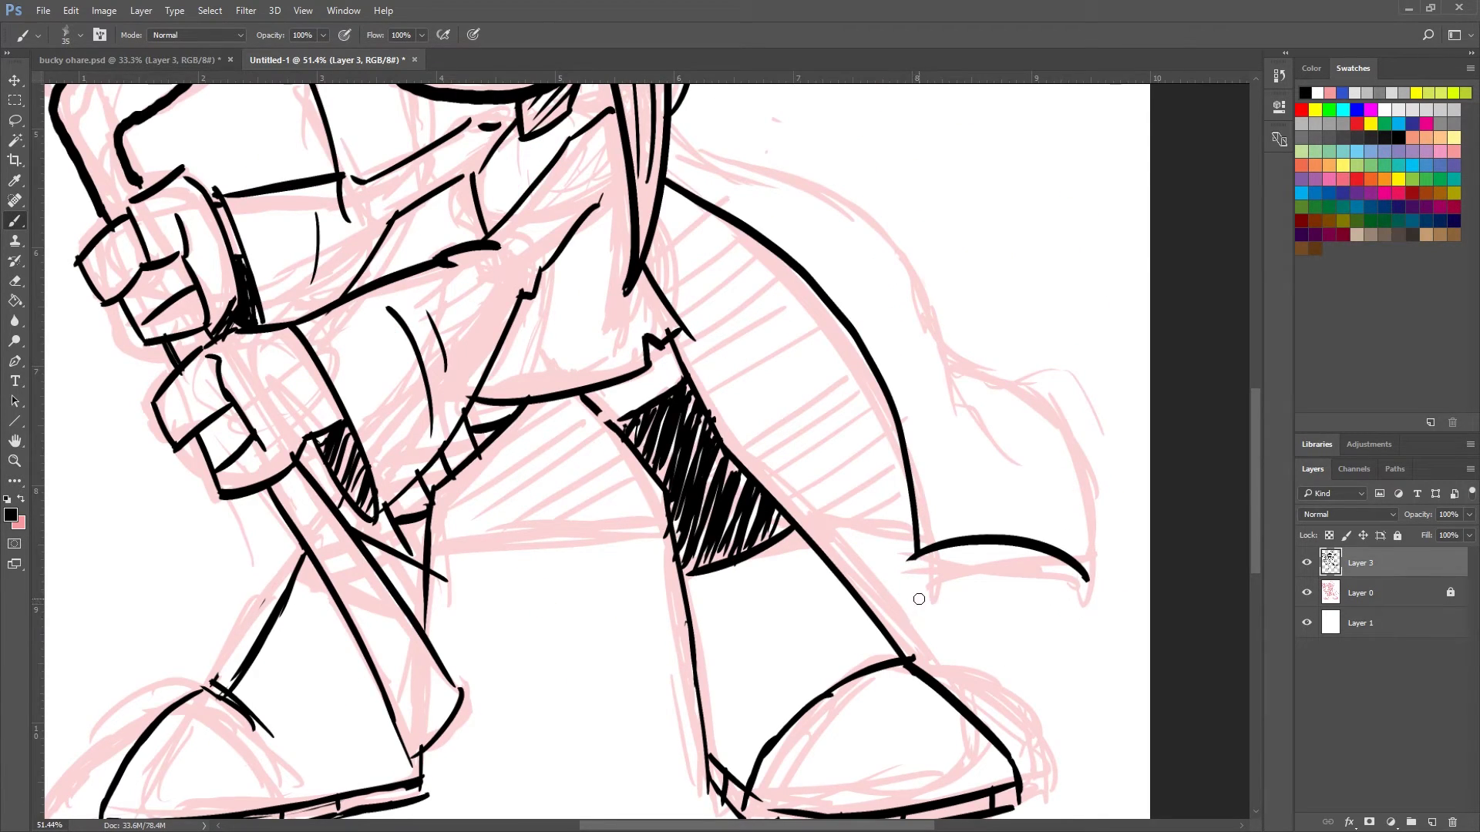
mouse_move(664, 122)
left_mouse_down()
mouse_move(823, 190)
mouse_move(939, 381)
mouse_move(1029, 470)
left_mouse_up()
mouse_move(937, 350)
left_mouse_down()
mouse_move(1056, 430)
mouse_move(1087, 490)
left_mouse_up()
mouse_move(1058, 442)
left_mouse_down()
mouse_move(1089, 587)
mouse_move(1097, 555)
mouse_move(1040, 422)
mouse_move(945, 343)
left_mouse_up()
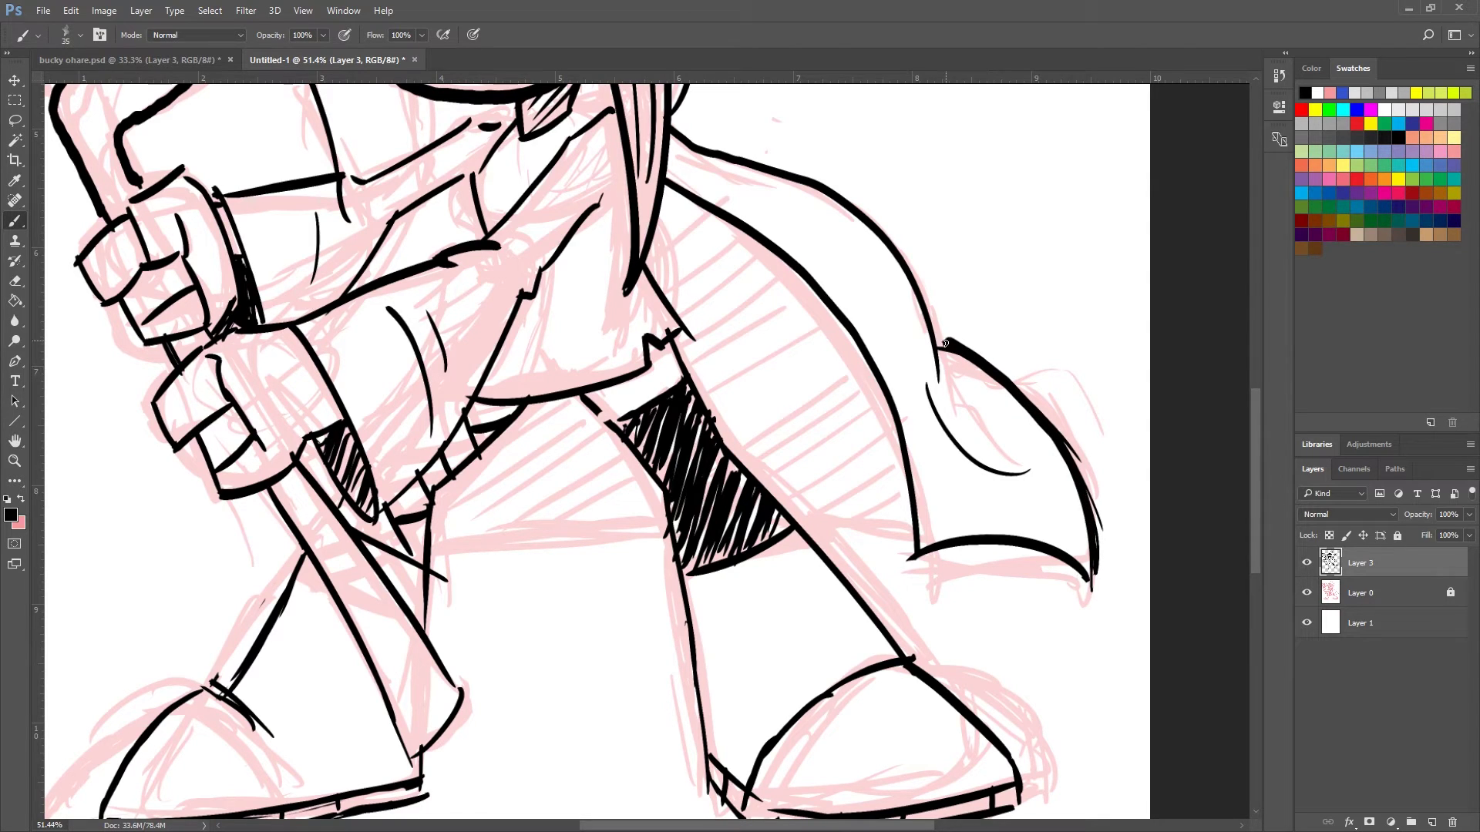
Draw the lower edge of the cape lining behind the legs and hatch the lining behind the back leg with diagonal strokes.
mouse_move(905, 521)
left_mouse_down()
mouse_move(753, 486)
mouse_move(808, 499)
mouse_move(762, 482)
left_mouse_up()
left_click_drag(659, 484, 434, 511)
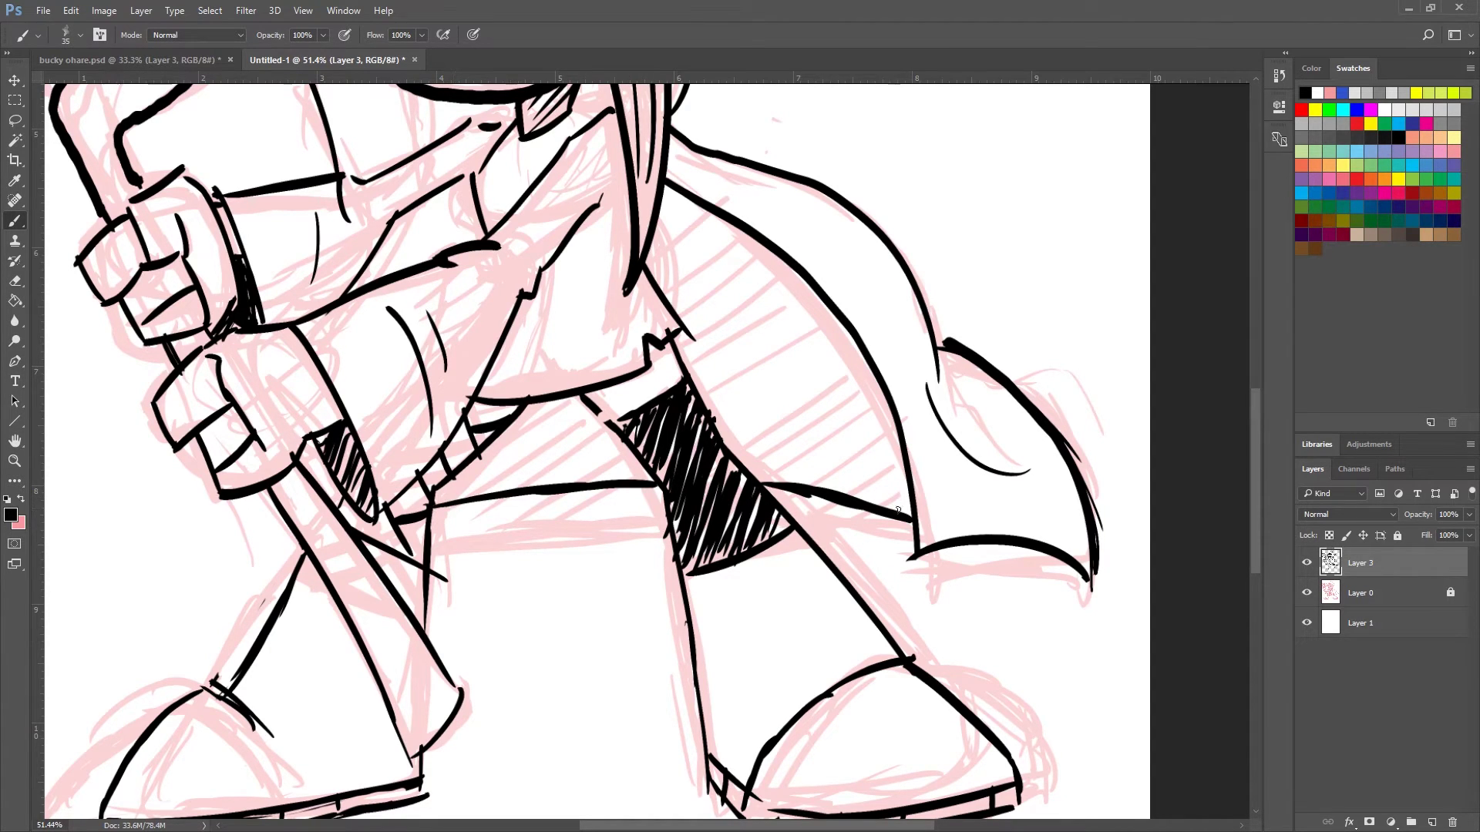
left_click_drag(908, 482, 883, 511)
mouse_move(900, 446)
left_mouse_down()
mouse_move(869, 447)
mouse_move(857, 497)
left_mouse_up()
left_click_drag(886, 420, 833, 478)
mouse_move(884, 369)
left_mouse_down()
mouse_move(815, 460)
mouse_move(756, 479)
left_mouse_up()
left_click_drag(854, 333, 752, 462)
left_click_drag(834, 317, 719, 437)
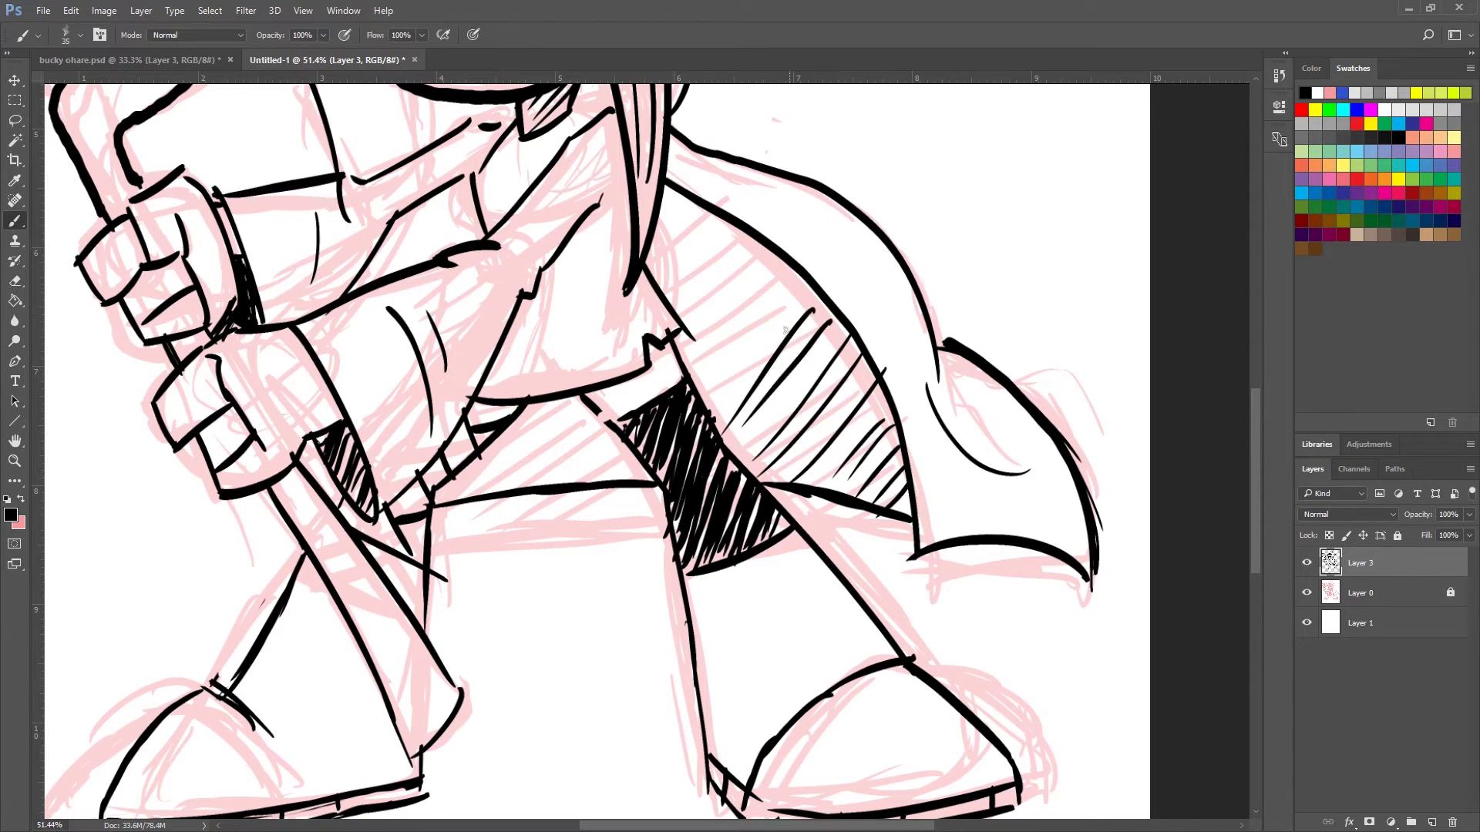
left_click_drag(805, 276, 698, 394)
mouse_move(777, 252)
left_mouse_down()
mouse_move(715, 327)
mouse_move(682, 324)
left_mouse_up()
left_click_drag(728, 225, 678, 291)
left_click_drag(715, 210, 666, 273)
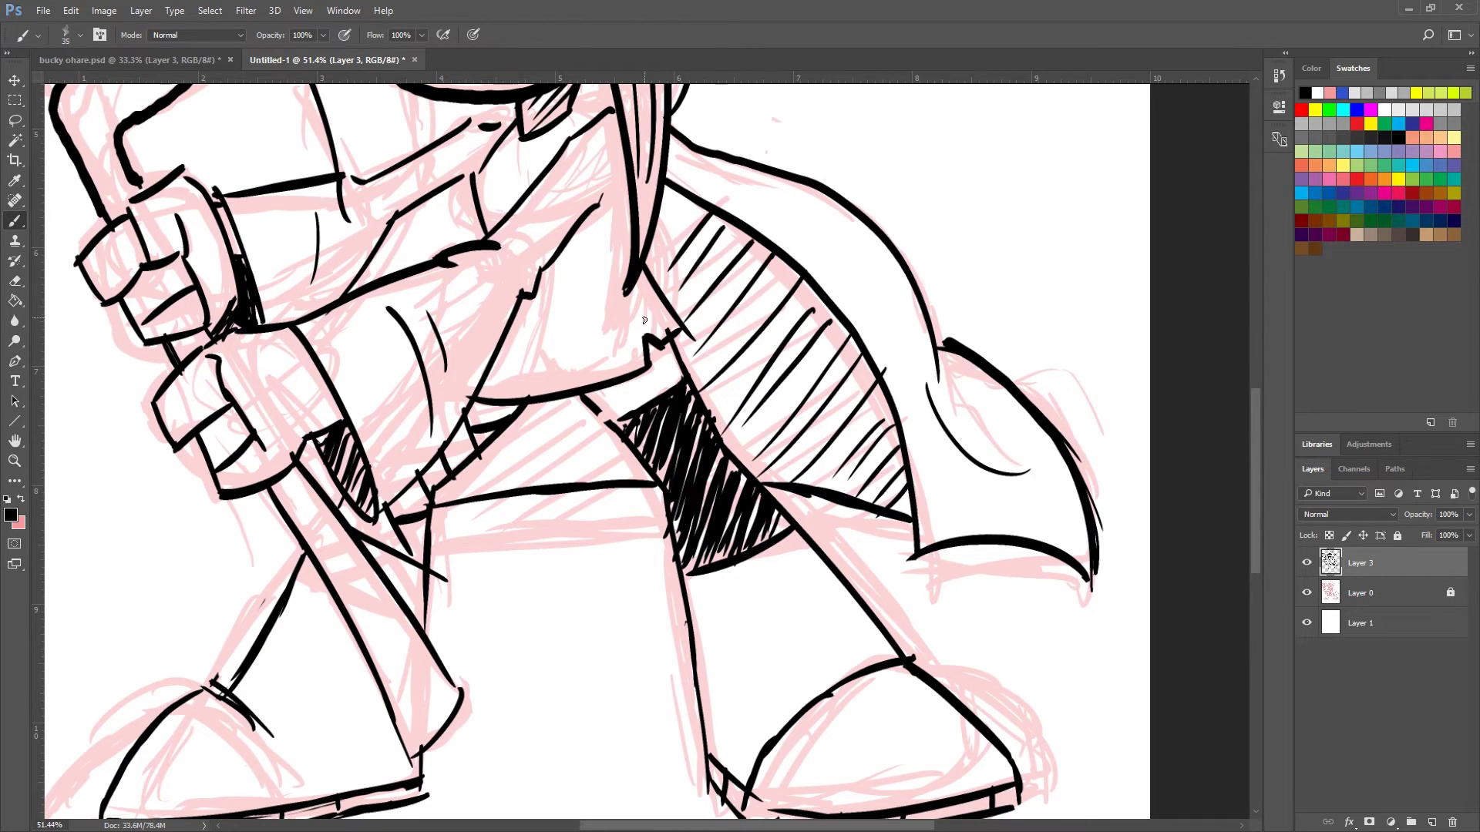
Hatch the cape lining visible between the legs with diagonal strokes and thicken the back thigh's outline.
mouse_move(632, 453)
left_mouse_down()
mouse_move(592, 483)
mouse_move(555, 484)
left_mouse_up()
left_click_drag(595, 425, 534, 478)
left_click_drag(583, 400, 501, 471)
mouse_move(561, 403)
left_mouse_down()
mouse_move(484, 488)
mouse_move(463, 479)
left_mouse_up()
left_click_drag(580, 397, 654, 484)
left_click_drag(670, 339, 683, 375)
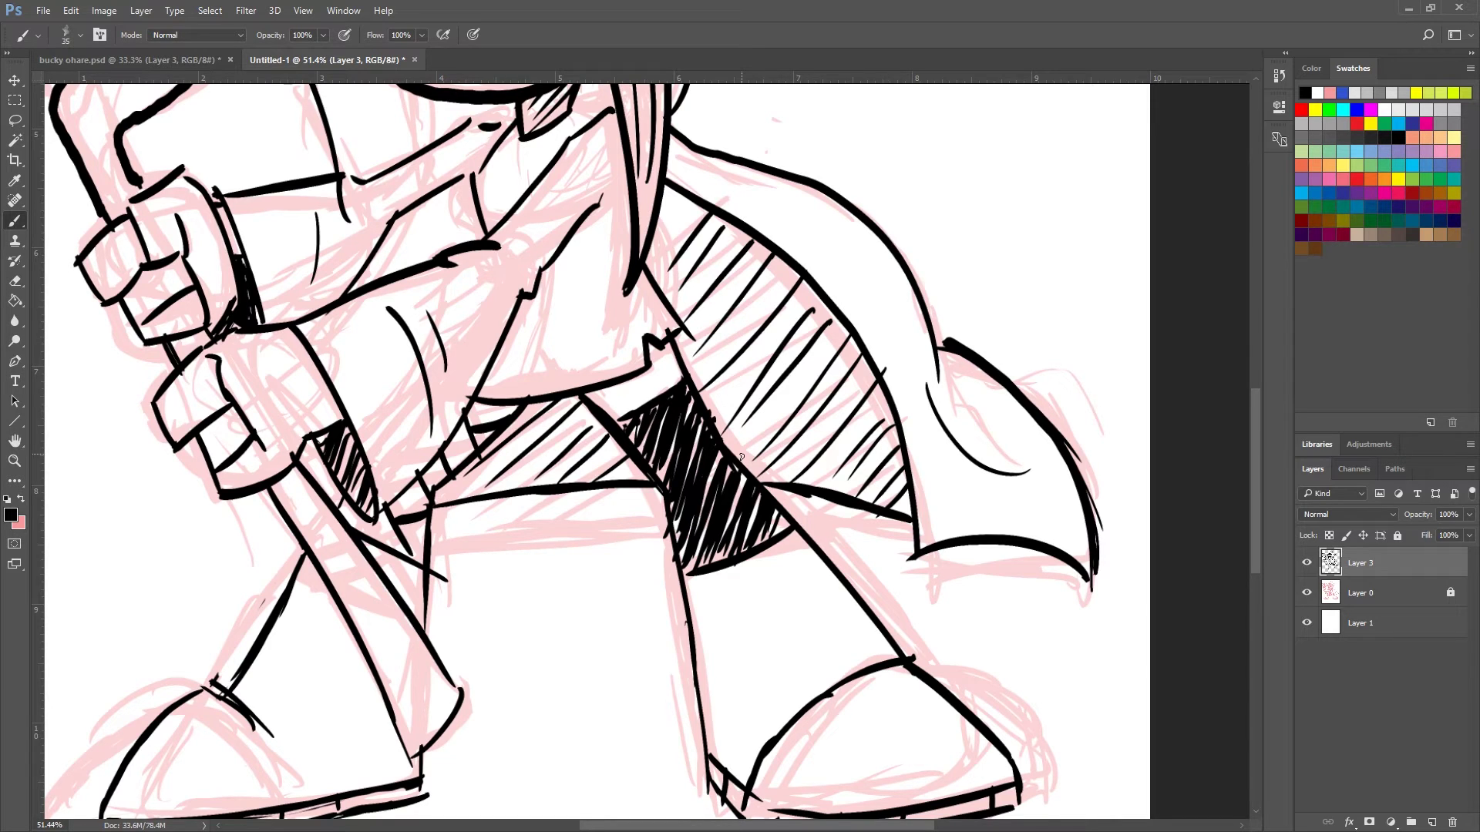
Erase the front leg's rear line and heel around the staff, and redraw the calf and a shorter heel behind it.
scroll(742, 457, "down", 5)
scroll(694, 385, "left", 5)
mouse_move(624, 316)
left_mouse_down()
mouse_move(621, 421)
mouse_move(642, 364)
left_mouse_up()
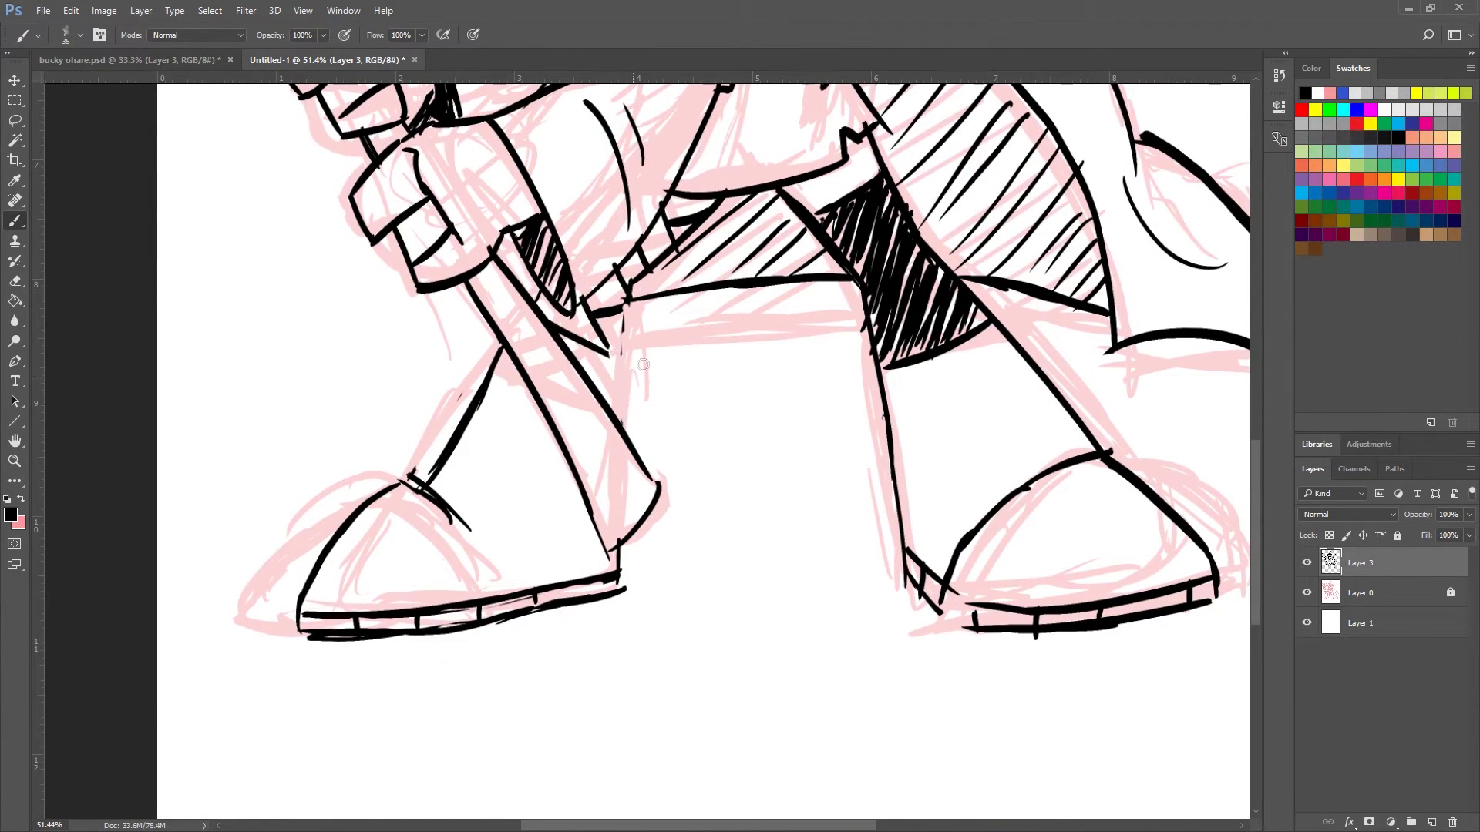
mouse_move(626, 584)
left_mouse_down()
mouse_move(614, 571)
mouse_move(595, 602)
left_mouse_up()
left_click_drag(627, 293, 606, 398)
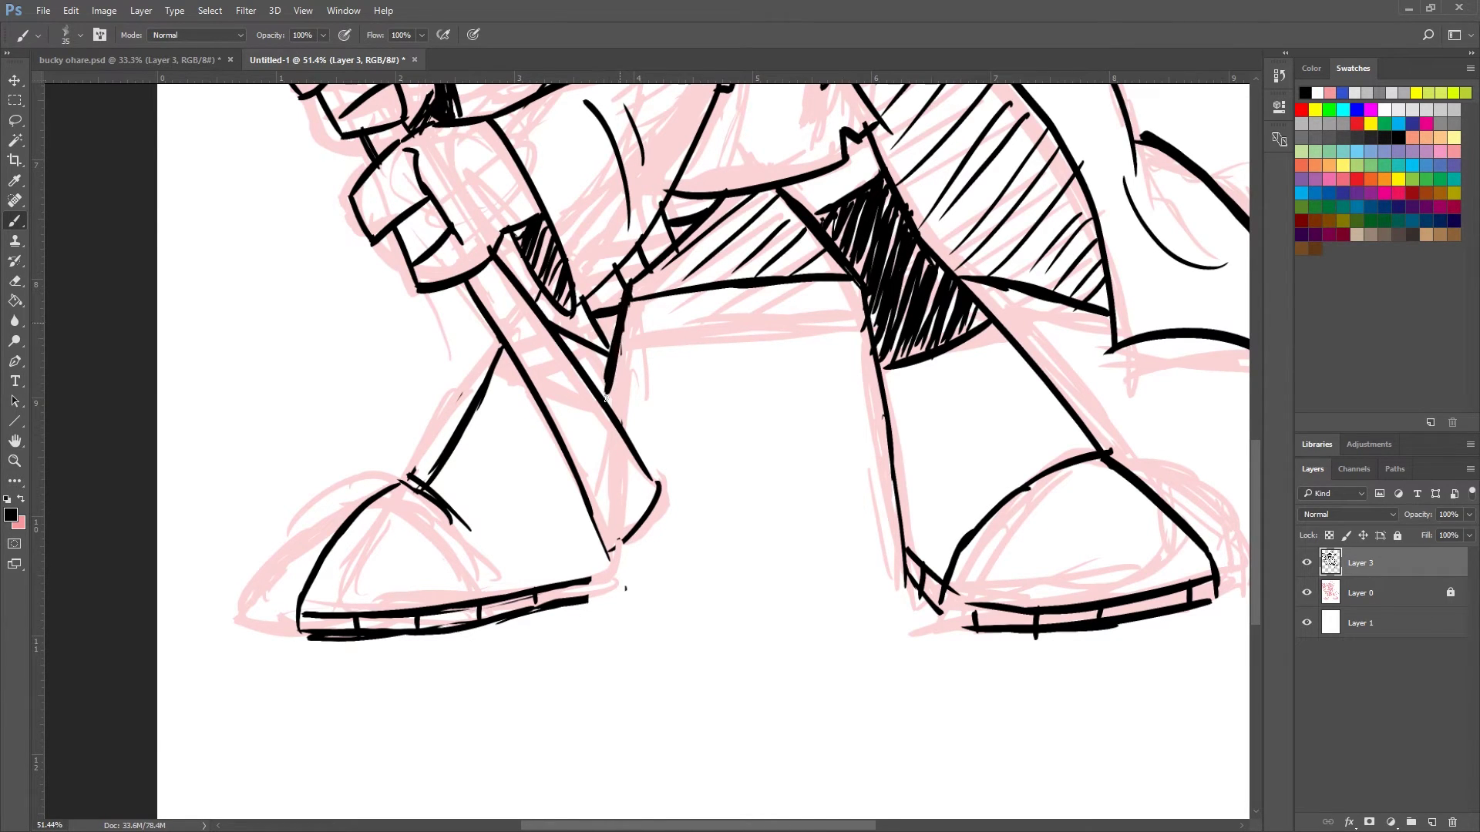
left_click_drag(580, 472, 569, 598)
mouse_move(574, 530)
left_mouse_down()
mouse_move(567, 614)
mouse_move(588, 579)
mouse_move(592, 601)
mouse_move(576, 603)
mouse_move(592, 599)
left_mouse_up()
Thicken both edges and the tip of the staff's lower shaft.
left_click_drag(556, 428, 617, 556)
mouse_move(584, 484)
left_mouse_down()
mouse_move(609, 555)
mouse_move(470, 293)
left_mouse_up()
mouse_move(617, 558)
left_mouse_down()
mouse_move(657, 478)
mouse_move(630, 542)
left_mouse_up()
mouse_move(500, 256)
left_mouse_down()
mouse_move(661, 487)
mouse_move(569, 344)
left_mouse_up()
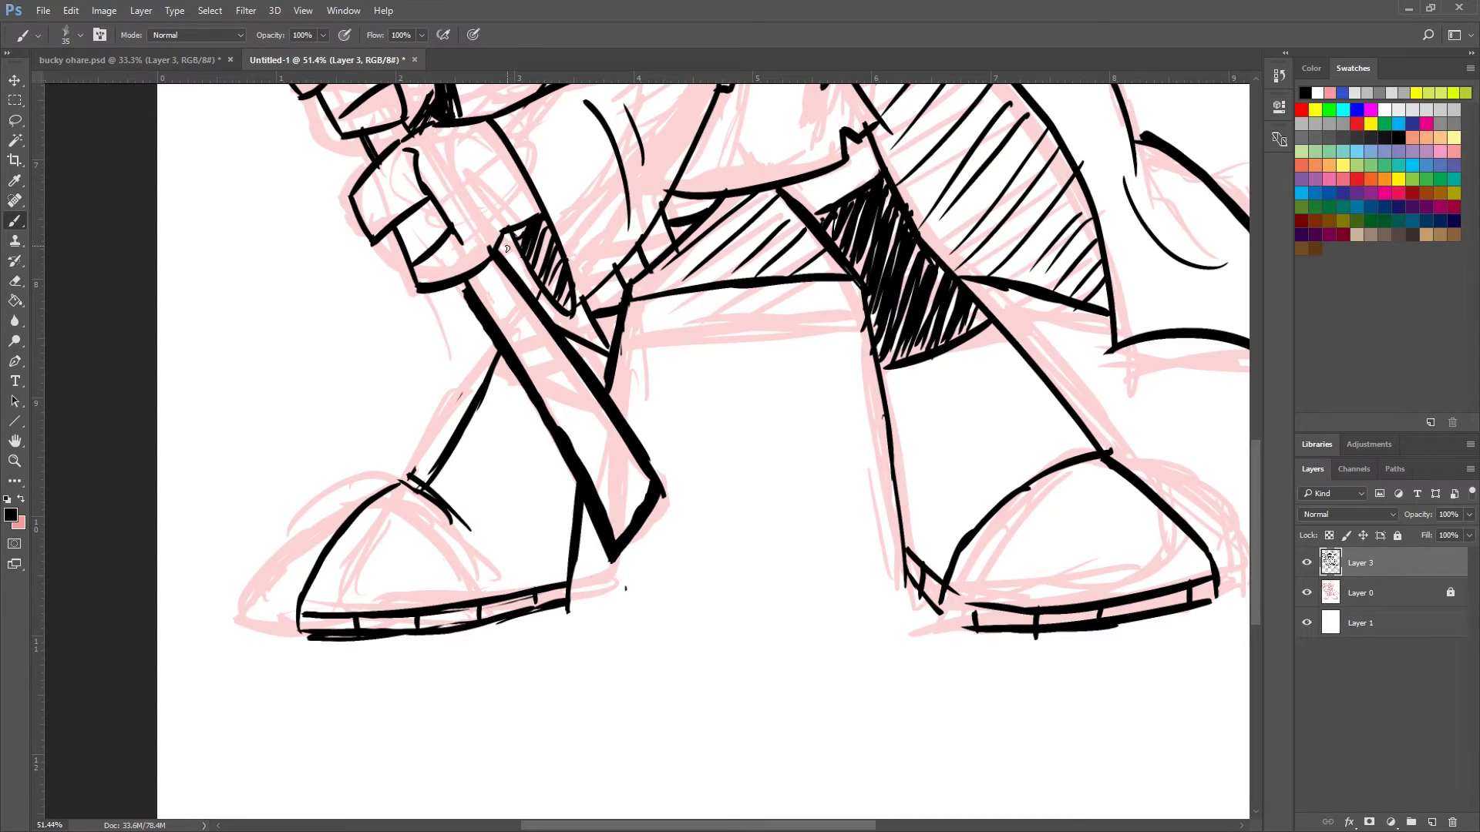
Erase the back leg's inner shin line and redraw it thicker, joining the heel to the segmented boot sole.
left_click_drag(880, 369, 909, 559)
left_click_drag(895, 477, 911, 586)
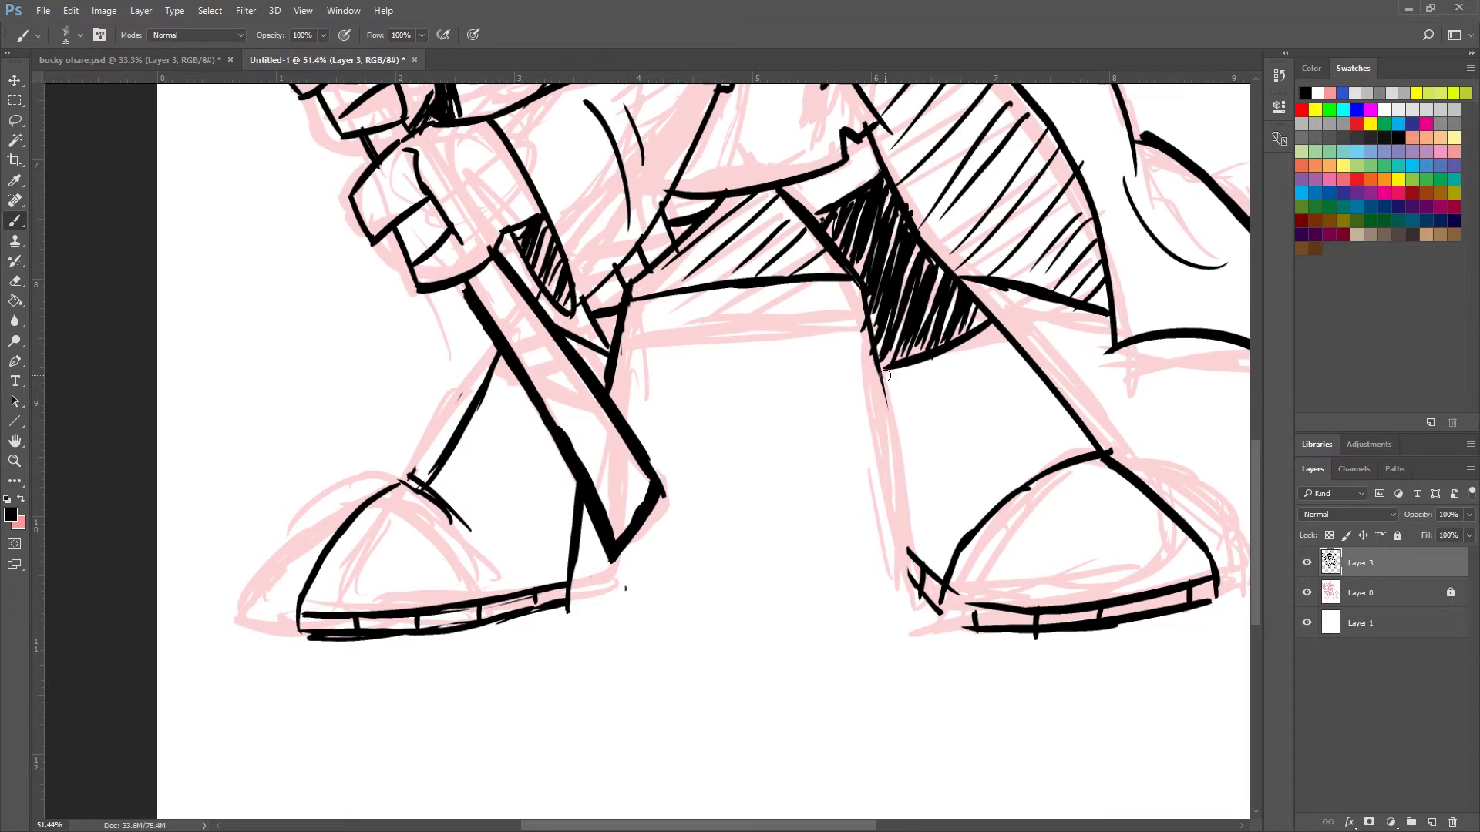
left_click_drag(885, 376, 912, 574)
mouse_move(901, 455)
left_mouse_down()
mouse_move(915, 574)
mouse_move(978, 626)
left_mouse_up()
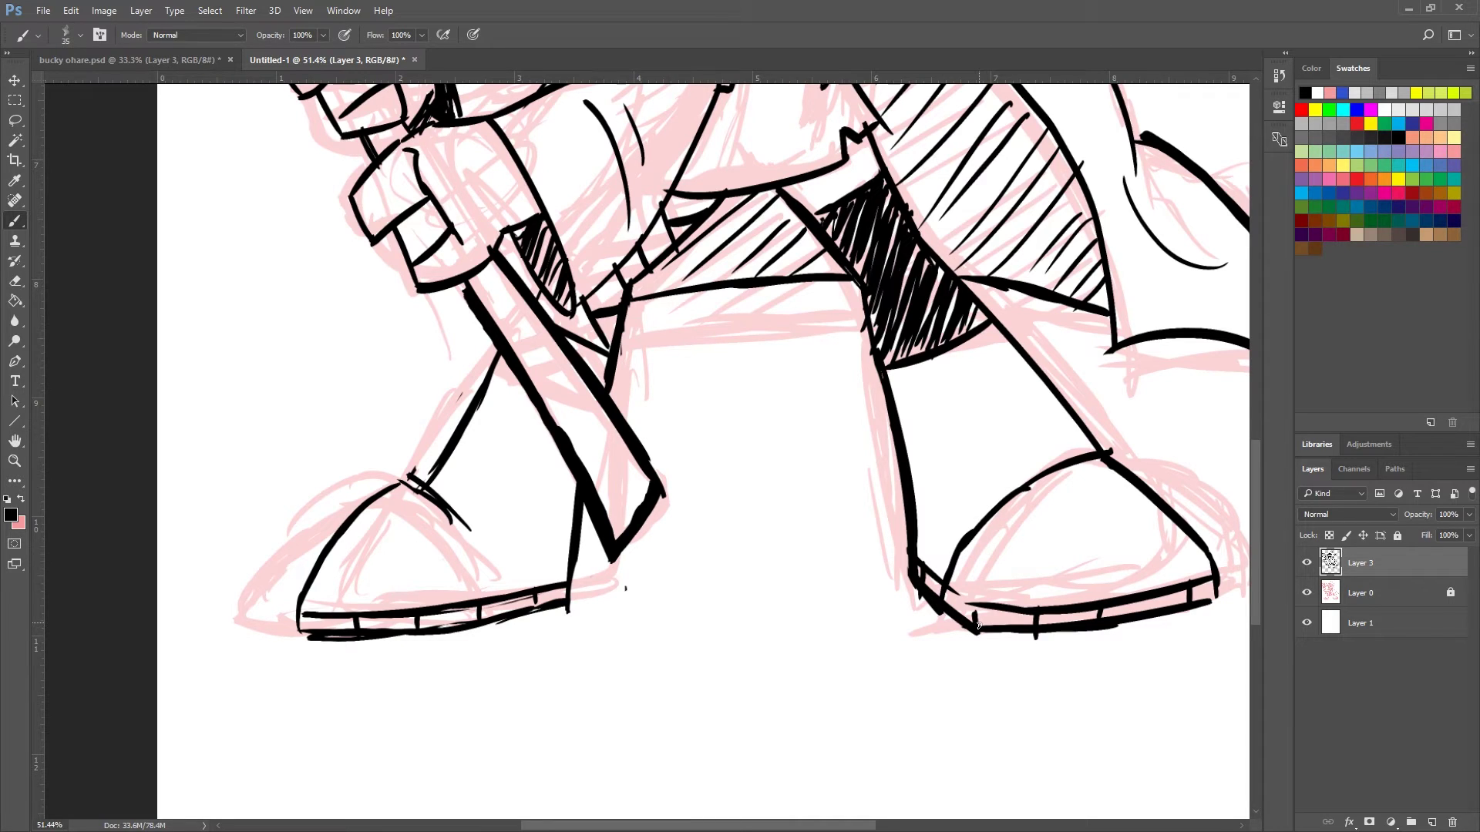
Replace the back boot's toe curve with a shorter, heavier arc and thicken the front boot's toe and instep curves.
mouse_move(1104, 456)
left_mouse_down()
mouse_move(1015, 494)
mouse_move(947, 580)
left_mouse_up()
left_click_drag(994, 506, 991, 526)
mouse_move(1108, 453)
left_mouse_down()
mouse_move(1048, 457)
mouse_move(973, 537)
left_mouse_up()
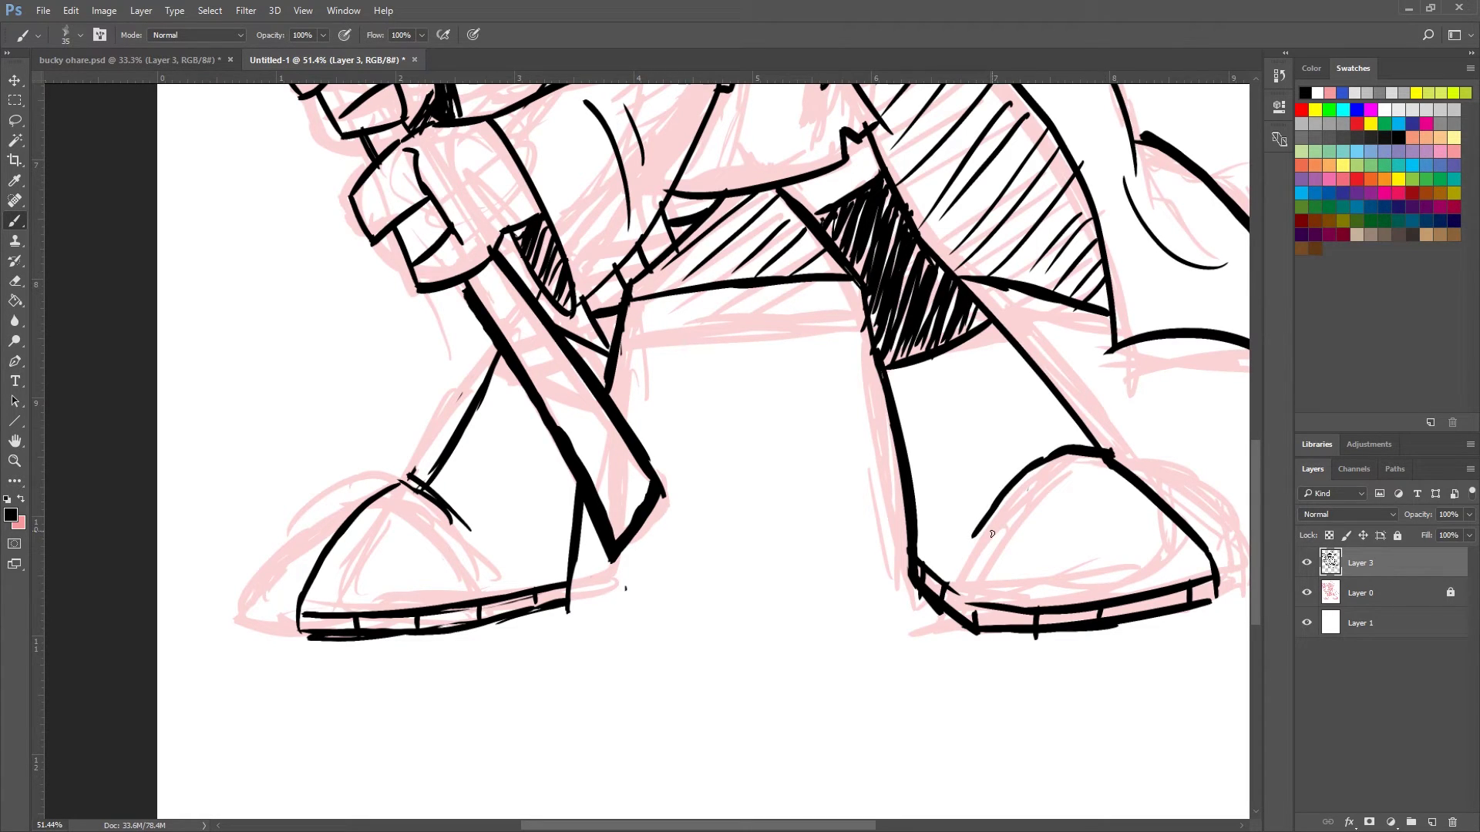
mouse_move(485, 552)
left_mouse_down()
mouse_move(431, 494)
mouse_move(381, 493)
mouse_move(308, 601)
left_mouse_up()
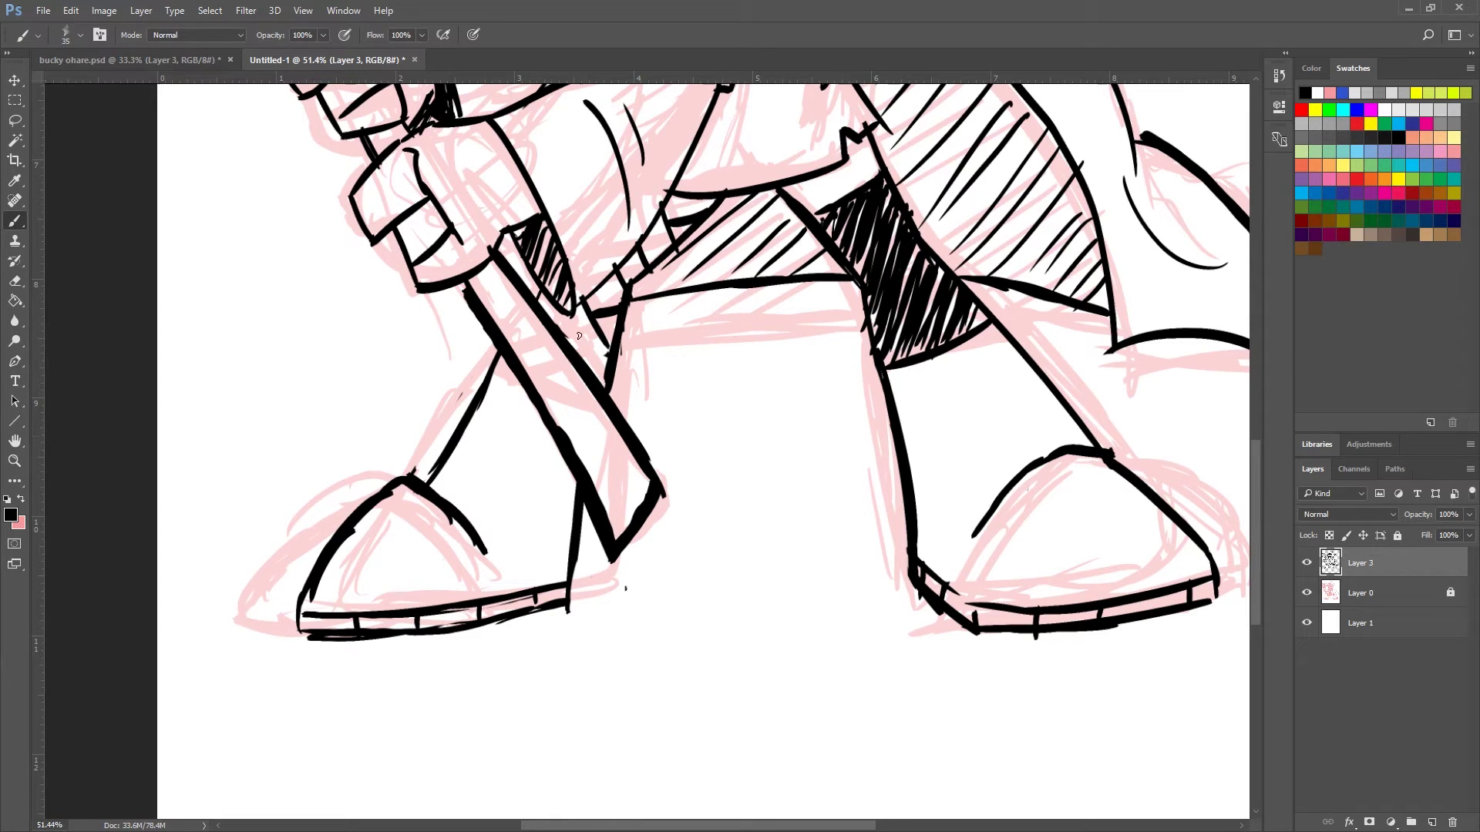
Strengthen the hair outline beside the face and redraw the jacket edge between the collar and the two sleeves.
scroll(693, 277, "up", 5)
left_click_drag(829, 222, 818, 184)
mouse_move(448, 156)
left_mouse_down()
mouse_move(376, 287)
mouse_move(402, 323)
mouse_move(430, 432)
left_mouse_up()
left_click_drag(398, 314, 382, 288)
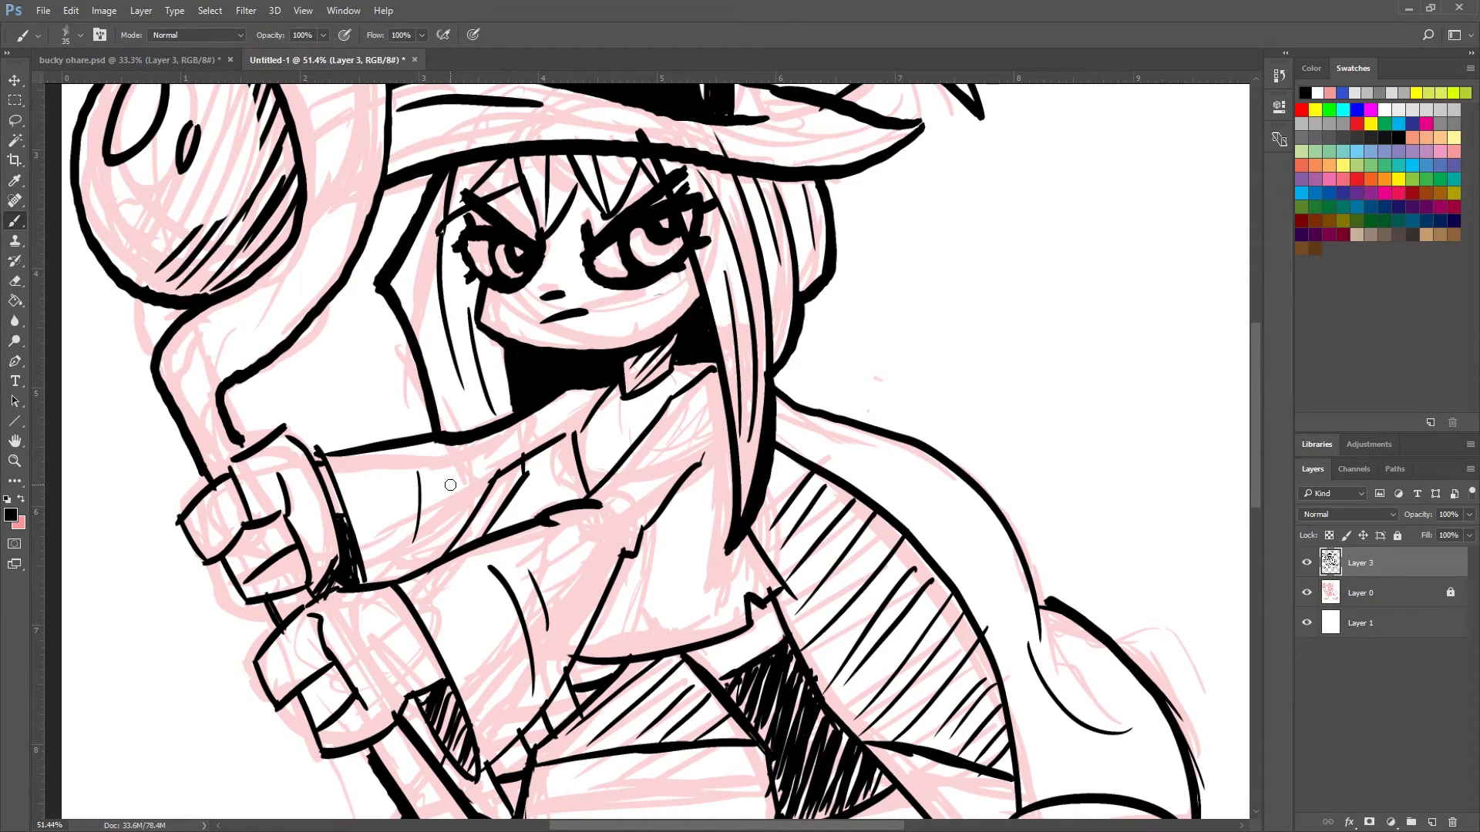
mouse_move(562, 436)
left_mouse_down()
mouse_move(507, 472)
mouse_move(432, 571)
left_mouse_up()
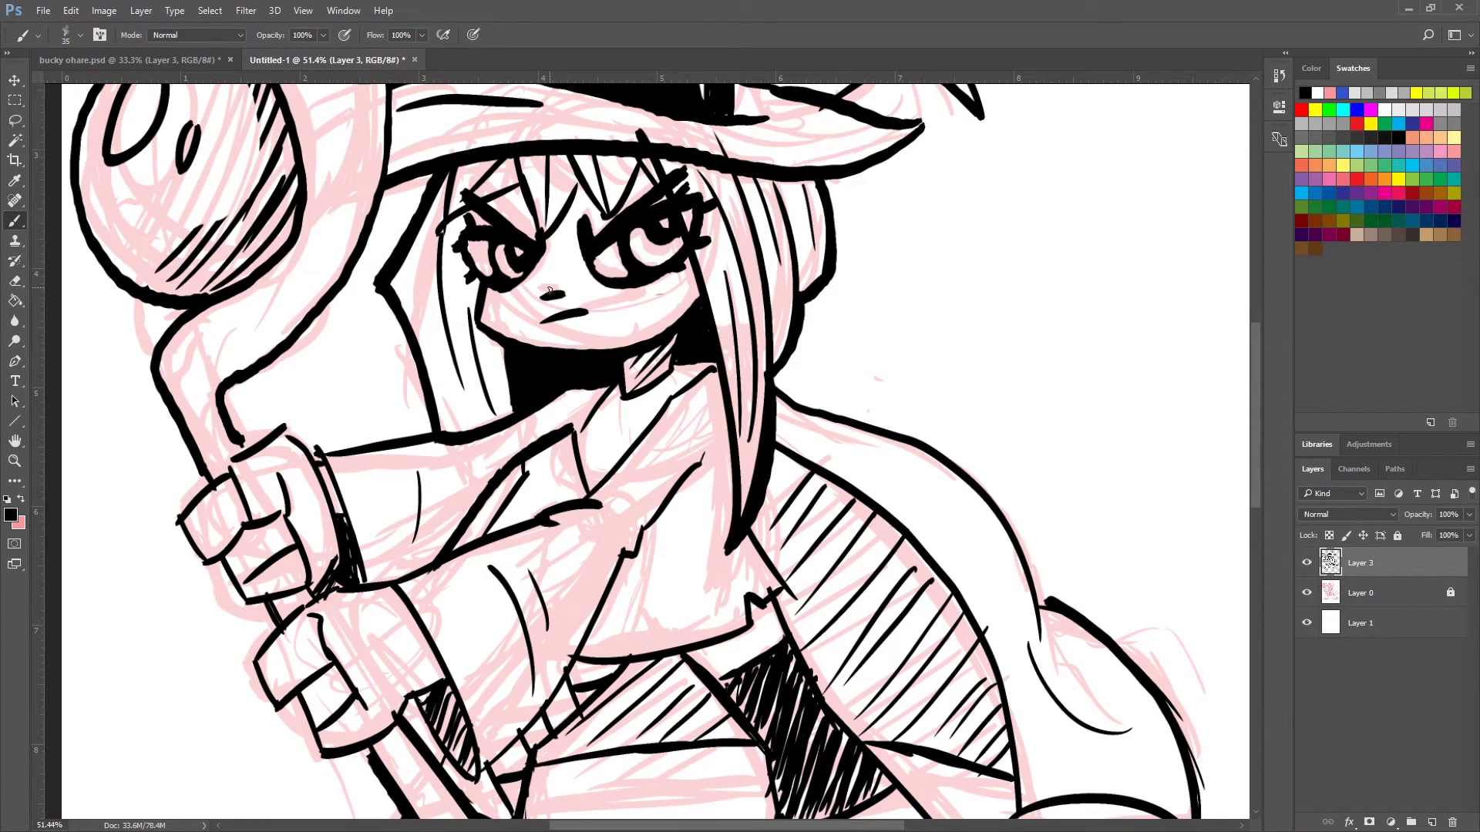
Fill the hatched inside of the near flared sleeve's opening with solid black.
left_click_drag(487, 337, 613, 513)
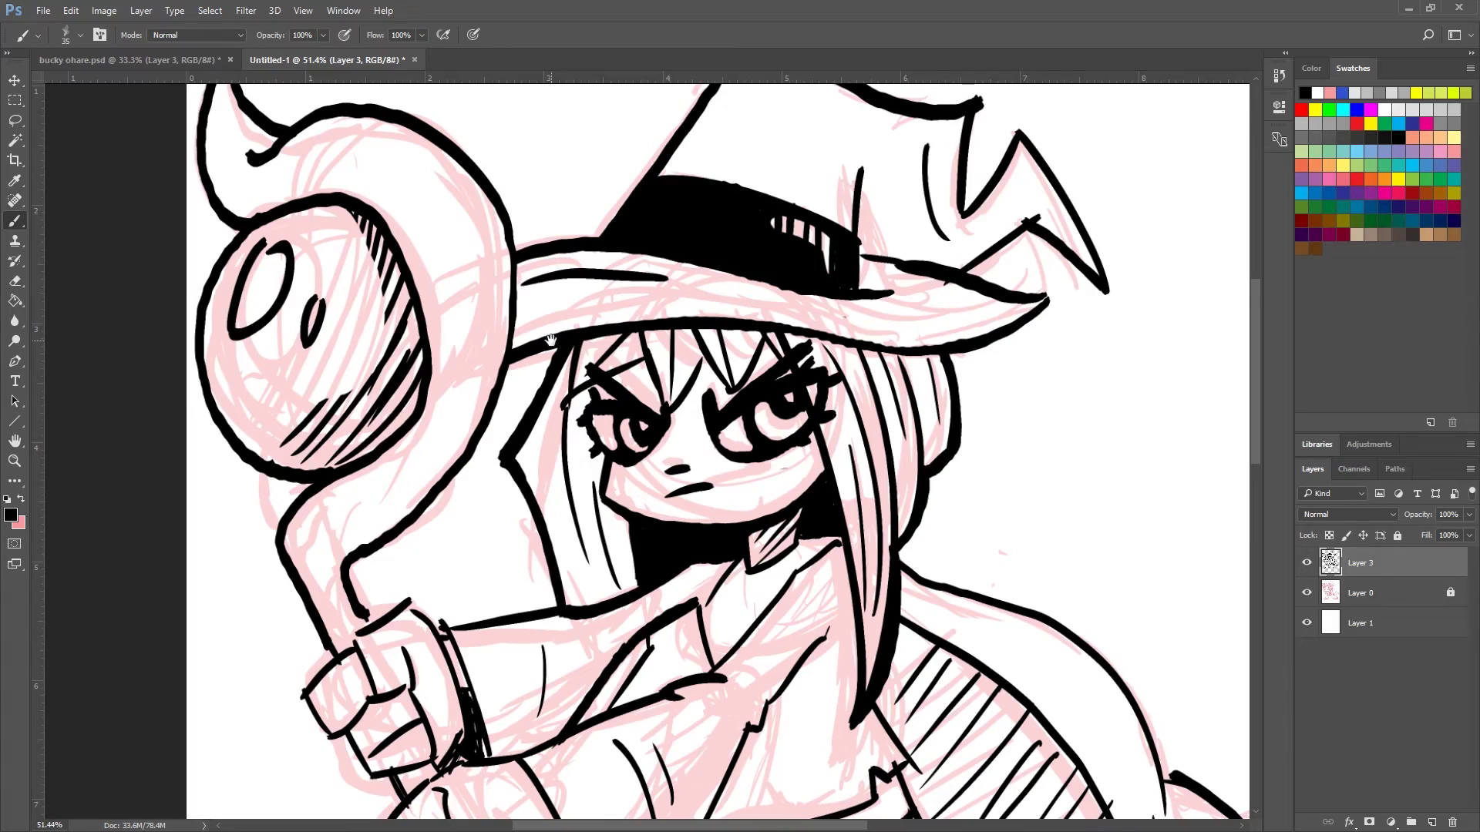
mouse_move(485, 810)
left_mouse_down()
mouse_move(488, 362)
mouse_move(489, 520)
mouse_move(508, 530)
left_mouse_up()
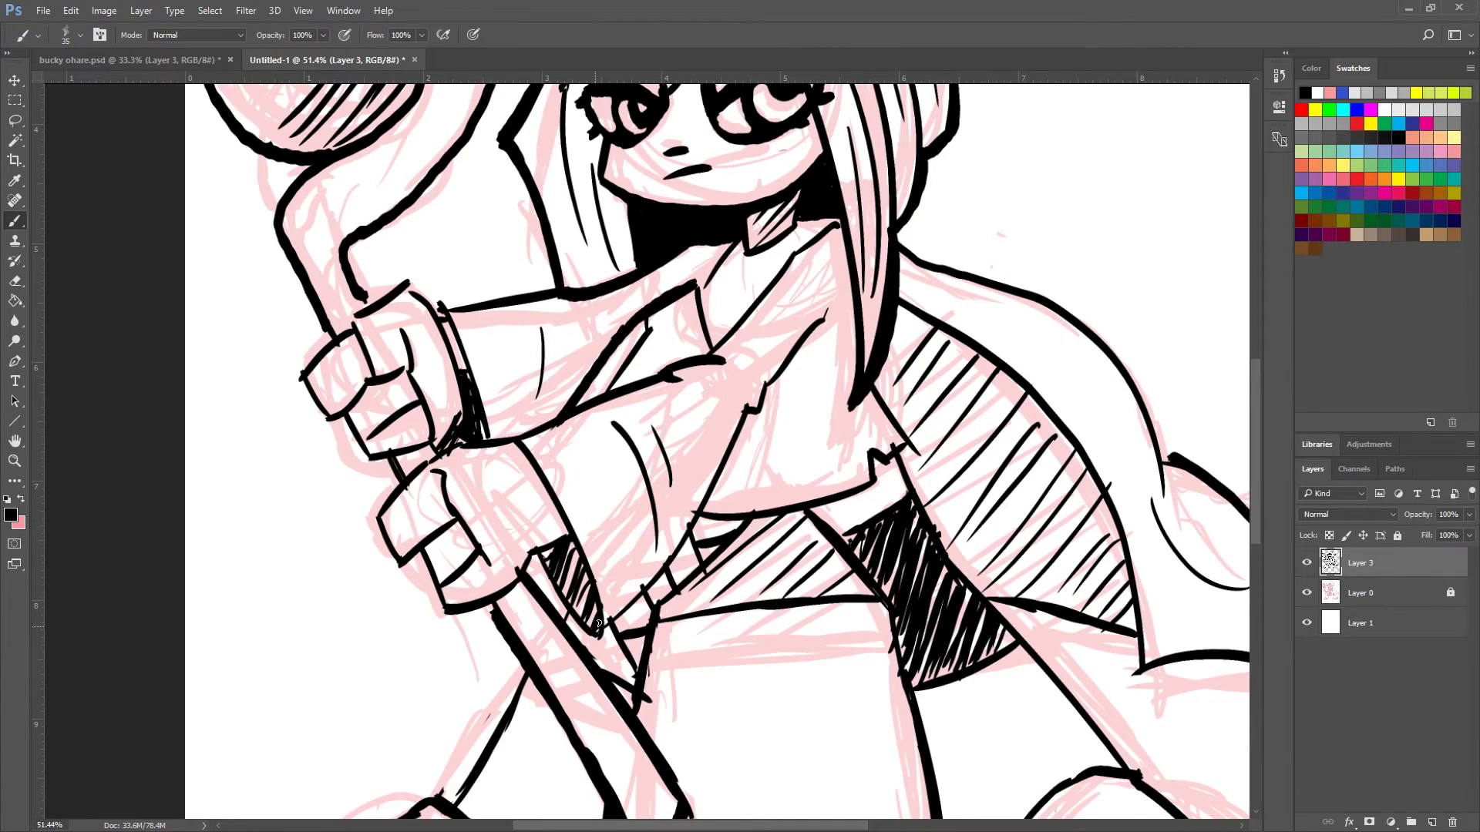
mouse_move(593, 612)
left_mouse_down()
mouse_move(572, 561)
mouse_move(559, 586)
left_mouse_up()
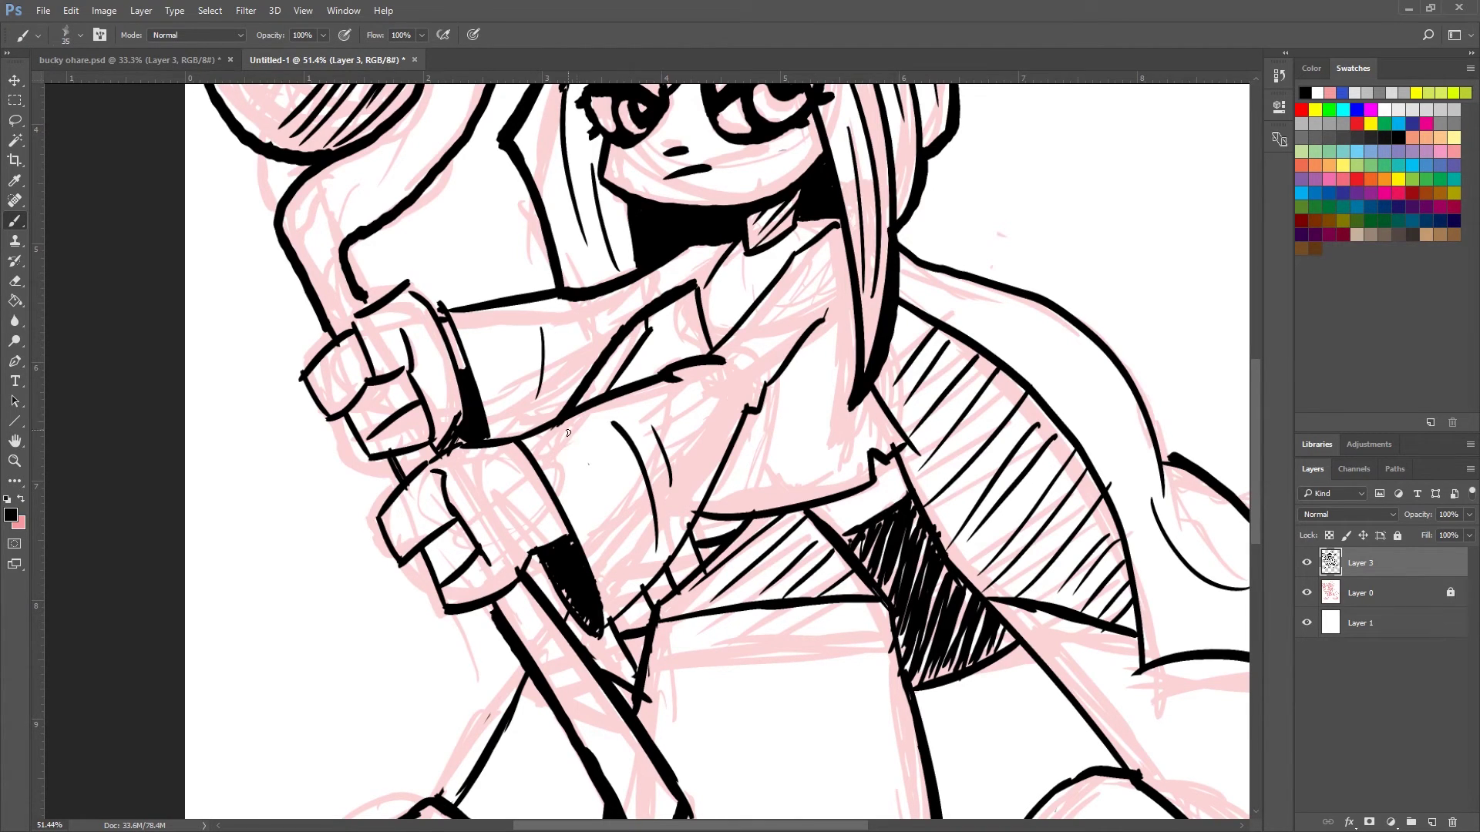
Draw curved trim bands across both sleeves near the cuffs and pairs of stripes across both upper arms.
mouse_move(567, 423)
left_mouse_down()
mouse_move(595, 445)
mouse_move(655, 575)
left_mouse_up()
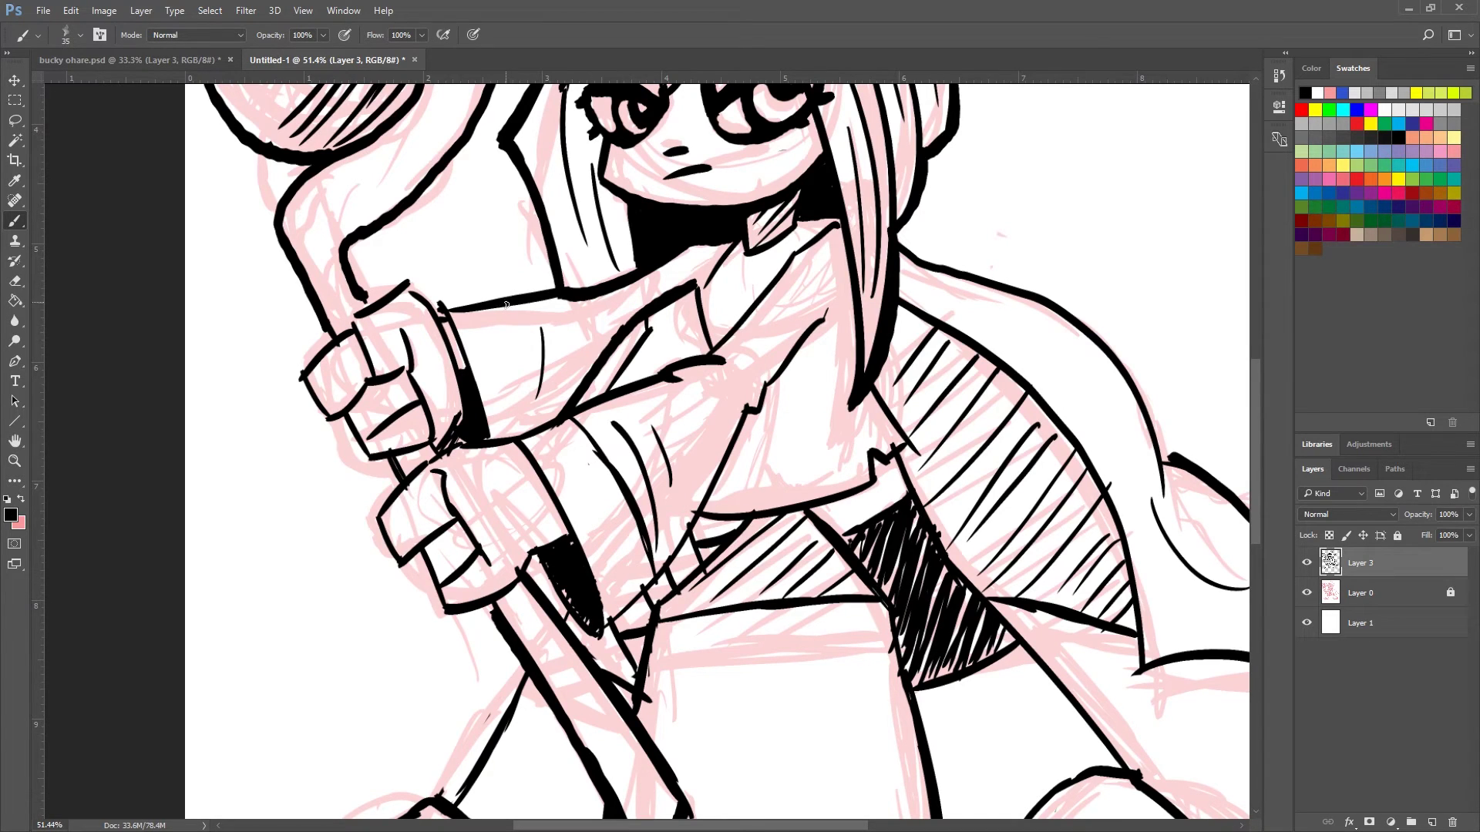
left_click_drag(512, 304, 553, 425)
left_click_drag(763, 299, 802, 364)
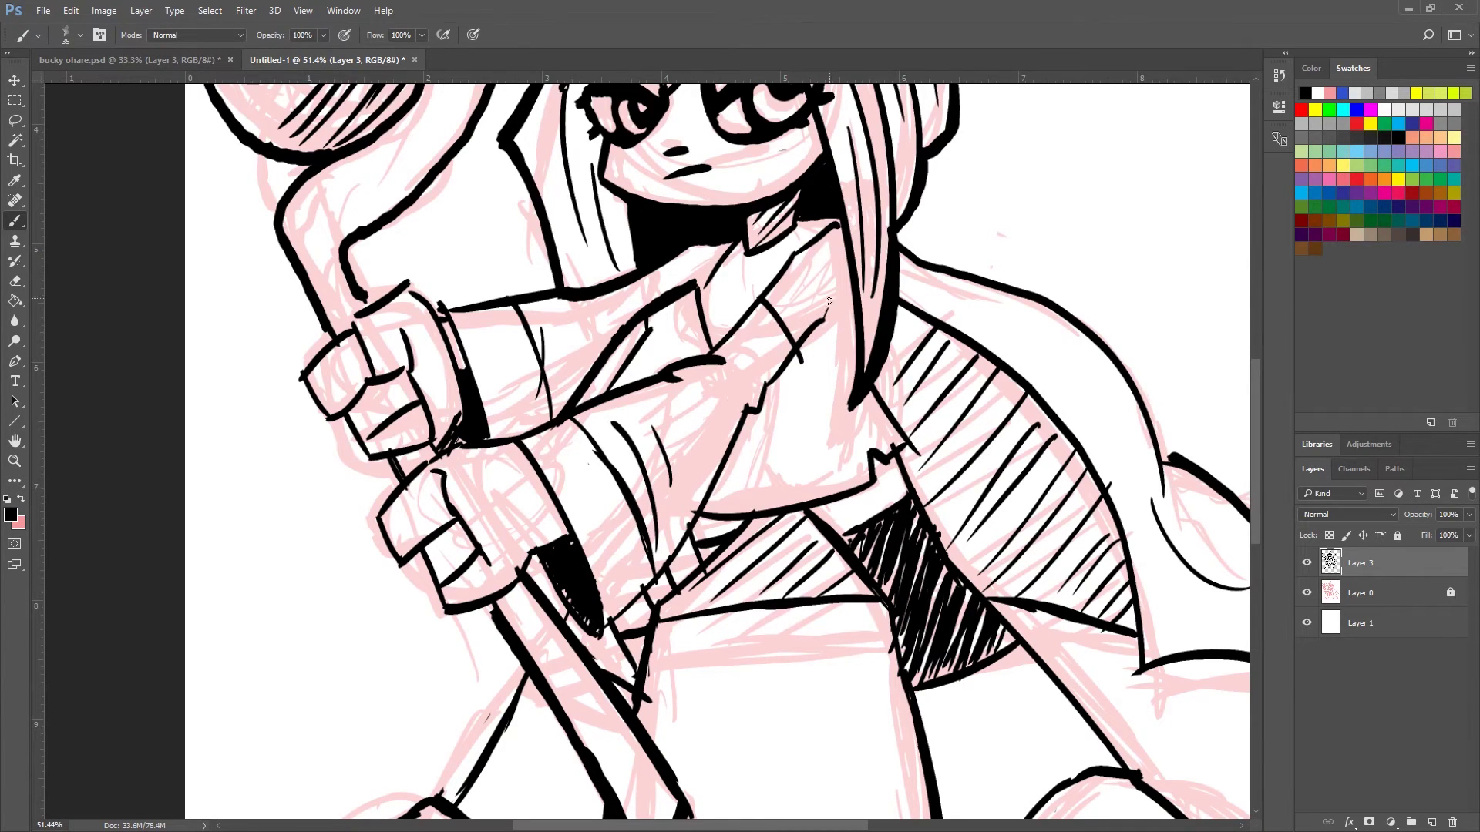
left_click_drag(789, 257, 829, 324)
left_click_drag(622, 328, 612, 291)
left_click_drag(660, 266, 672, 291)
Add a trim line parallel to the jacket's bottom hem and a short curved detail line above it.
mouse_move(885, 433)
left_mouse_down()
mouse_move(849, 432)
mouse_move(821, 473)
mouse_move(809, 469)
mouse_move(839, 460)
mouse_move(718, 482)
left_mouse_up()
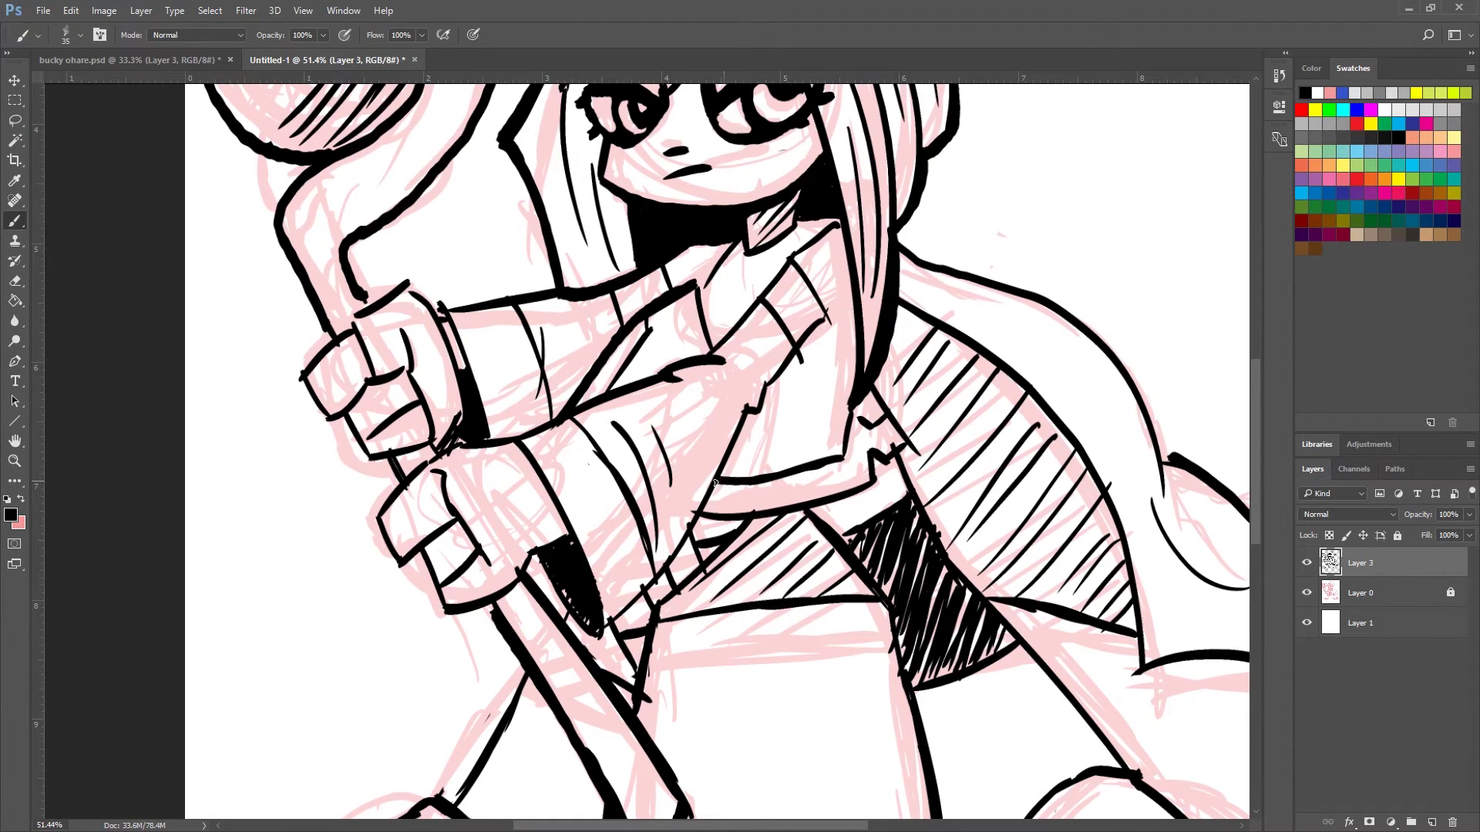
left_click_drag(824, 409, 759, 444)
mouse_move(743, 445)
left_mouse_down()
mouse_move(754, 400)
mouse_move(717, 416)
mouse_move(742, 429)
left_mouse_up()
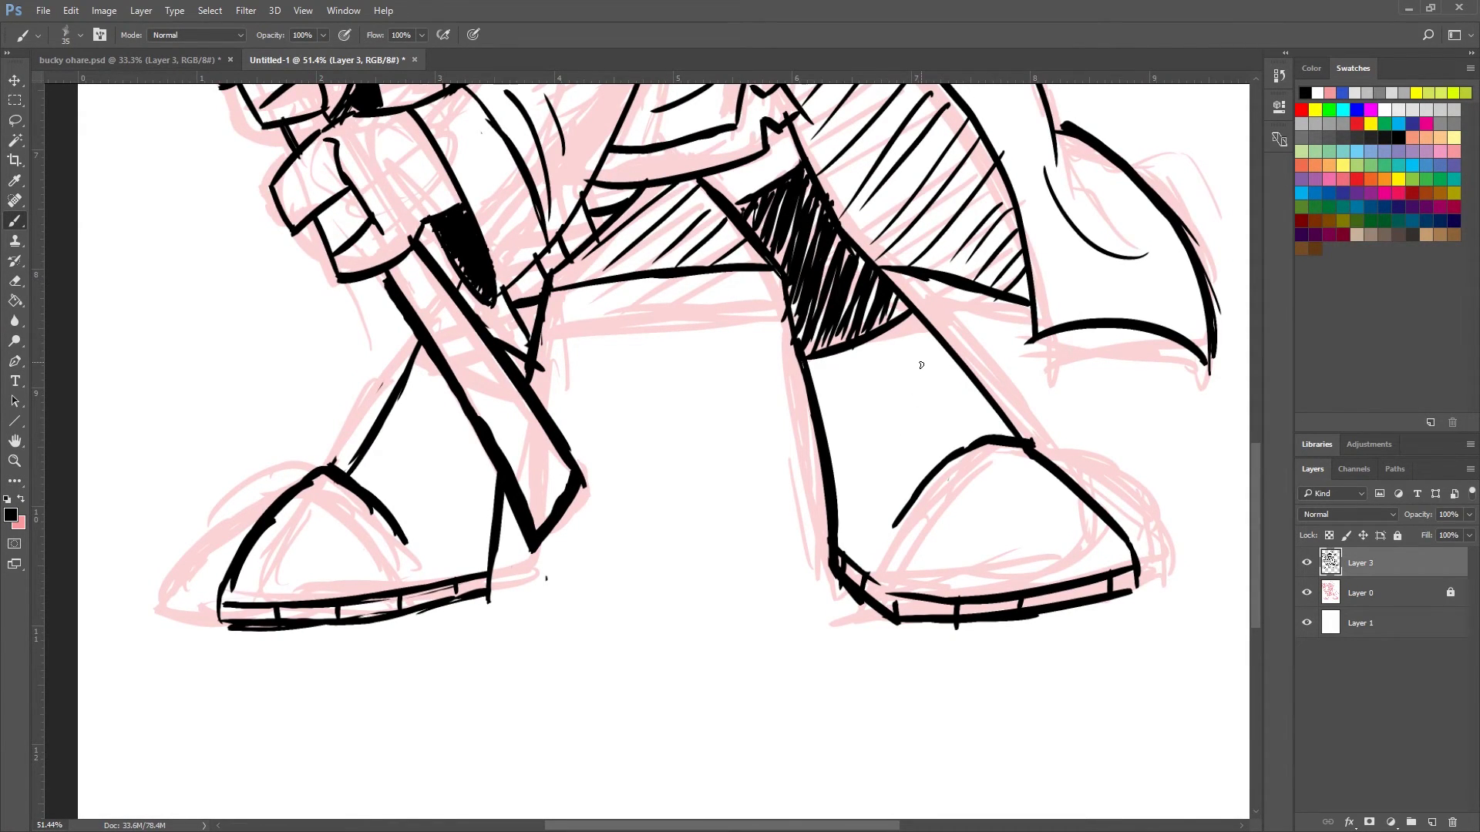
Draw the inner front line of the near boot, clear the stocking's overlapping lower hatching and rework the boot's top opening.
left_click_drag(917, 490, 871, 379)
left_click_drag(890, 308, 870, 352)
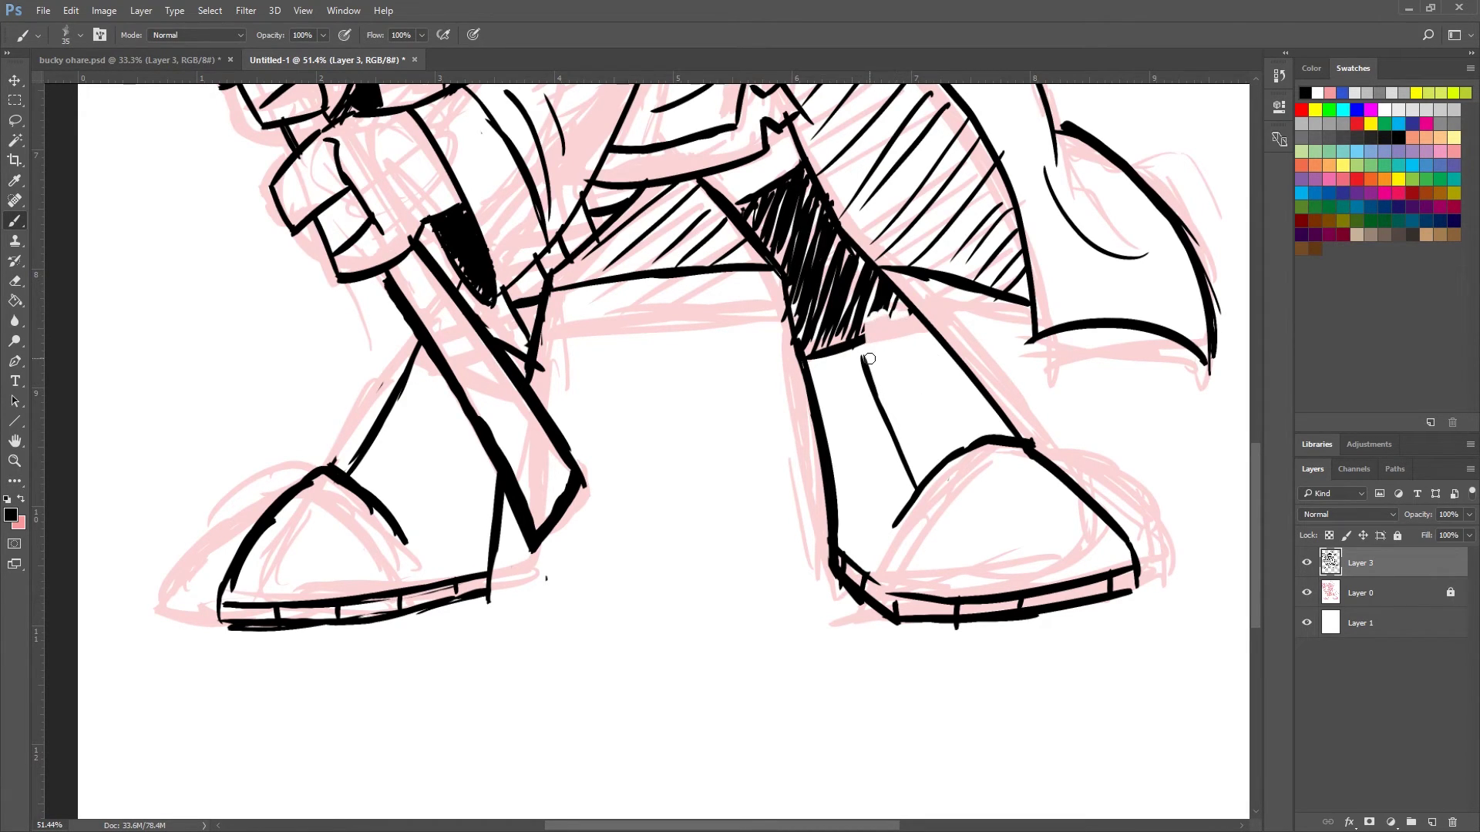
mouse_move(888, 314)
left_mouse_down()
mouse_move(934, 300)
mouse_move(976, 312)
mouse_move(959, 355)
mouse_move(1008, 438)
left_mouse_up()
mouse_move(940, 322)
left_mouse_down()
mouse_move(942, 359)
mouse_move(953, 338)
mouse_move(917, 328)
left_mouse_up()
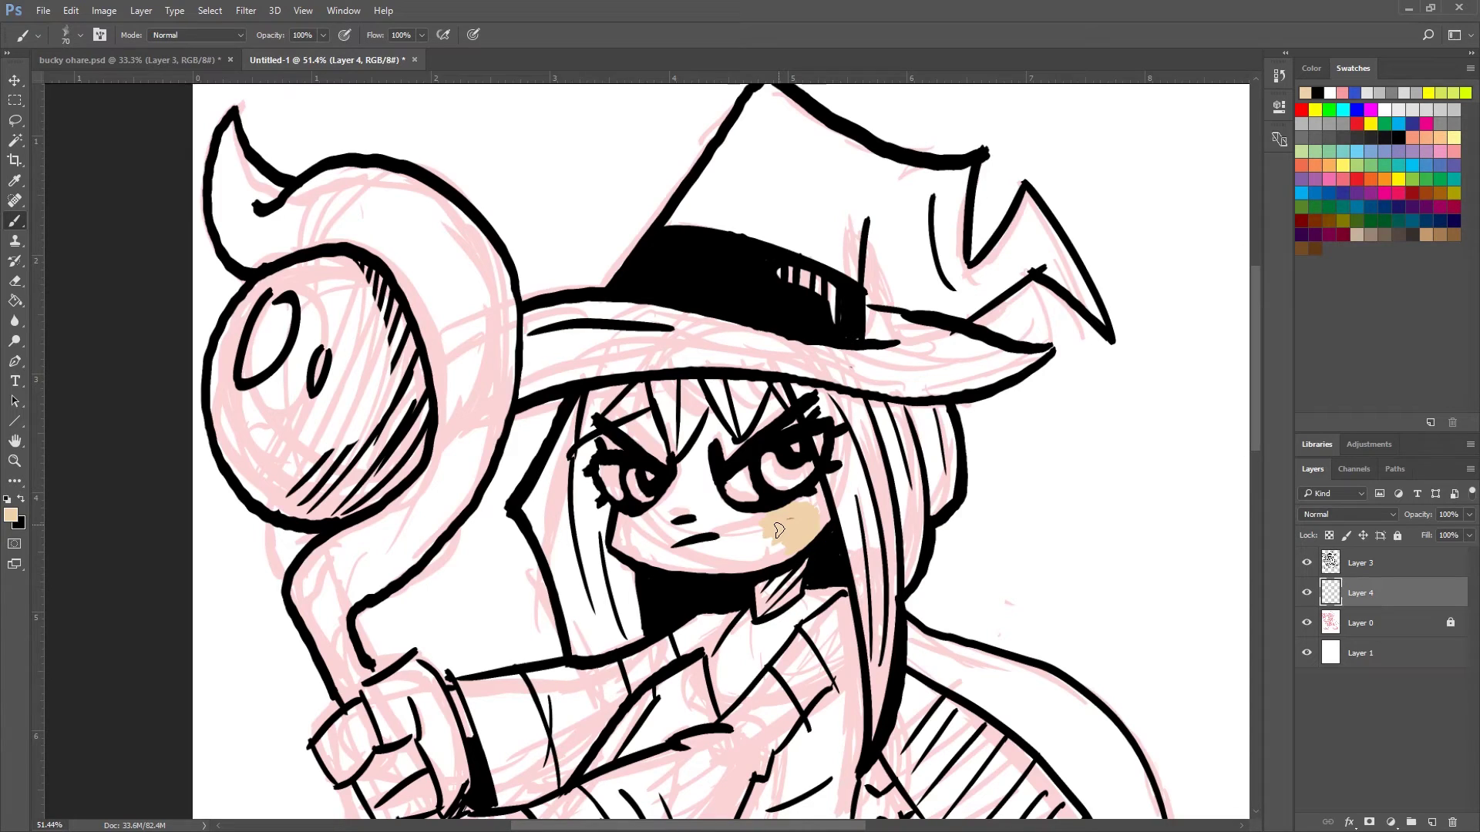
Undo the tan cheek patch and paint the face, neck, both hands and bare waist in light peach on Layer 4.
key("ctrl+z")
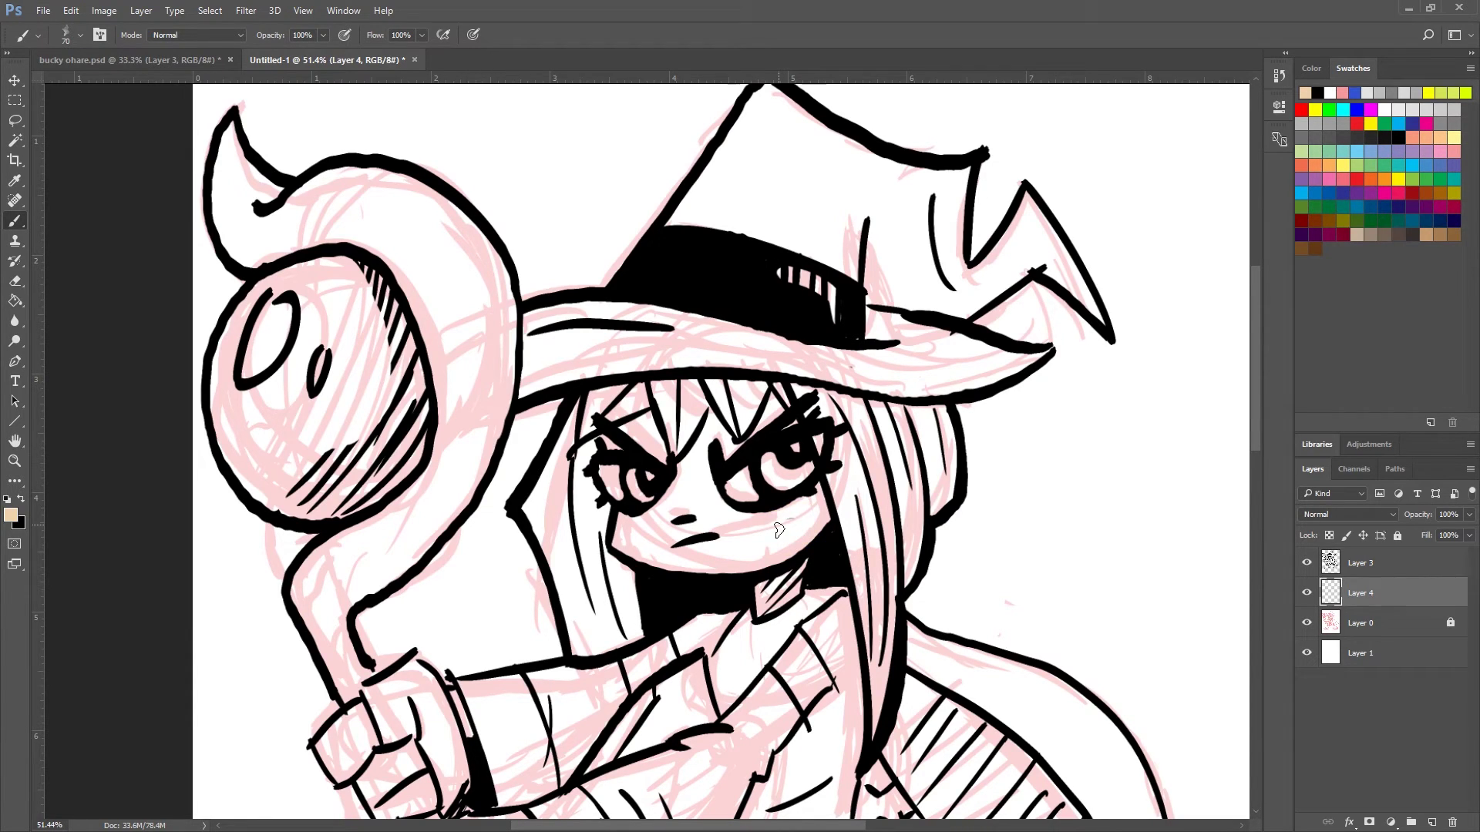
key("i")
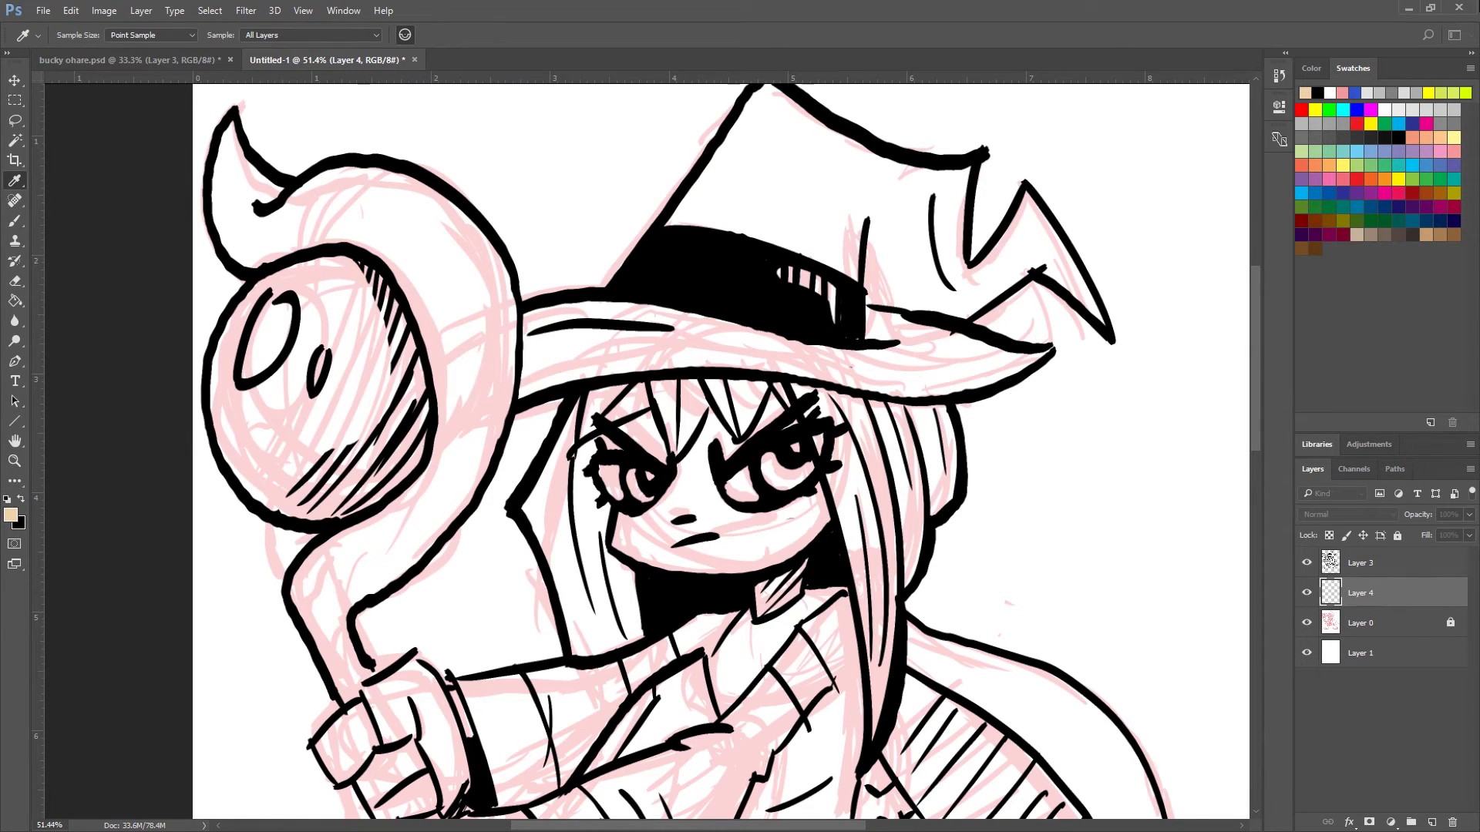
key("b")
key("F6")
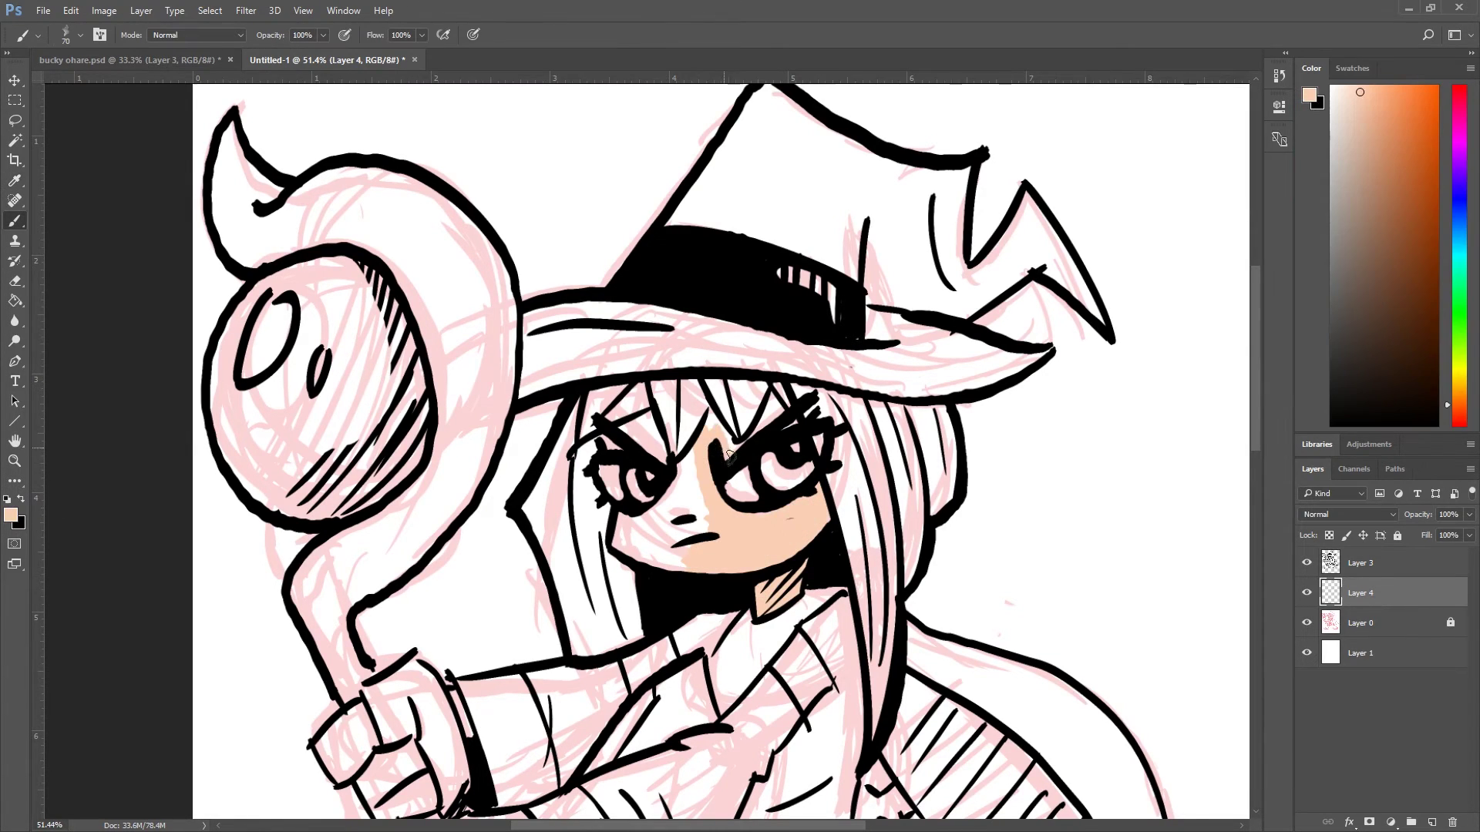
mouse_move(716, 427)
left_mouse_down()
mouse_move(737, 455)
mouse_move(775, 413)
mouse_move(676, 477)
mouse_move(702, 524)
mouse_move(684, 556)
mouse_move(709, 538)
mouse_move(618, 519)
mouse_move(626, 557)
mouse_move(658, 561)
mouse_move(645, 550)
mouse_move(672, 531)
mouse_move(640, 526)
mouse_move(640, 420)
mouse_move(660, 456)
mouse_move(642, 430)
mouse_move(609, 447)
mouse_move(605, 435)
mouse_move(642, 433)
left_mouse_up()
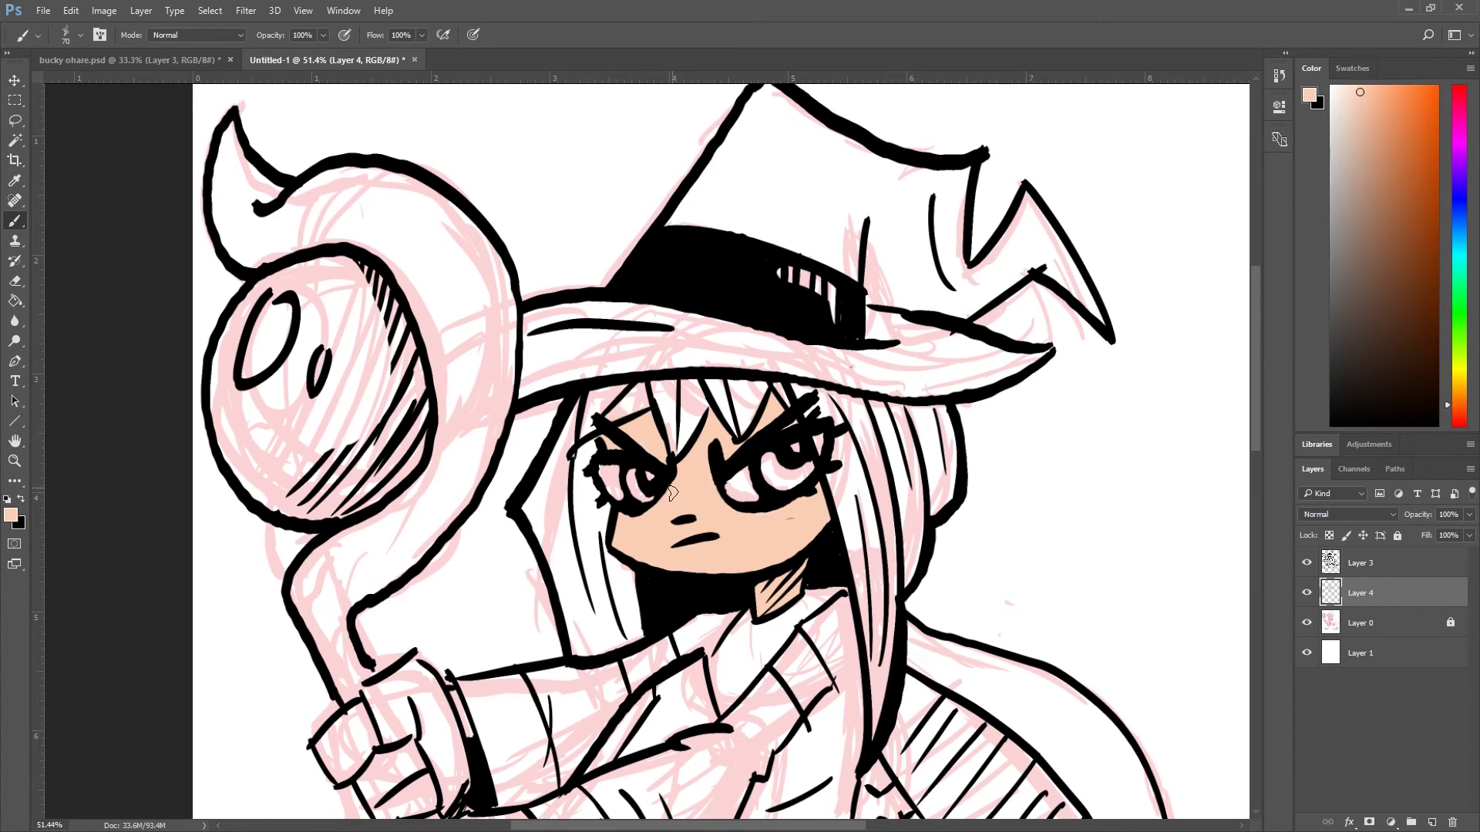
mouse_move(509, 566)
left_mouse_down()
mouse_move(580, 350)
mouse_move(639, 235)
left_mouse_up()
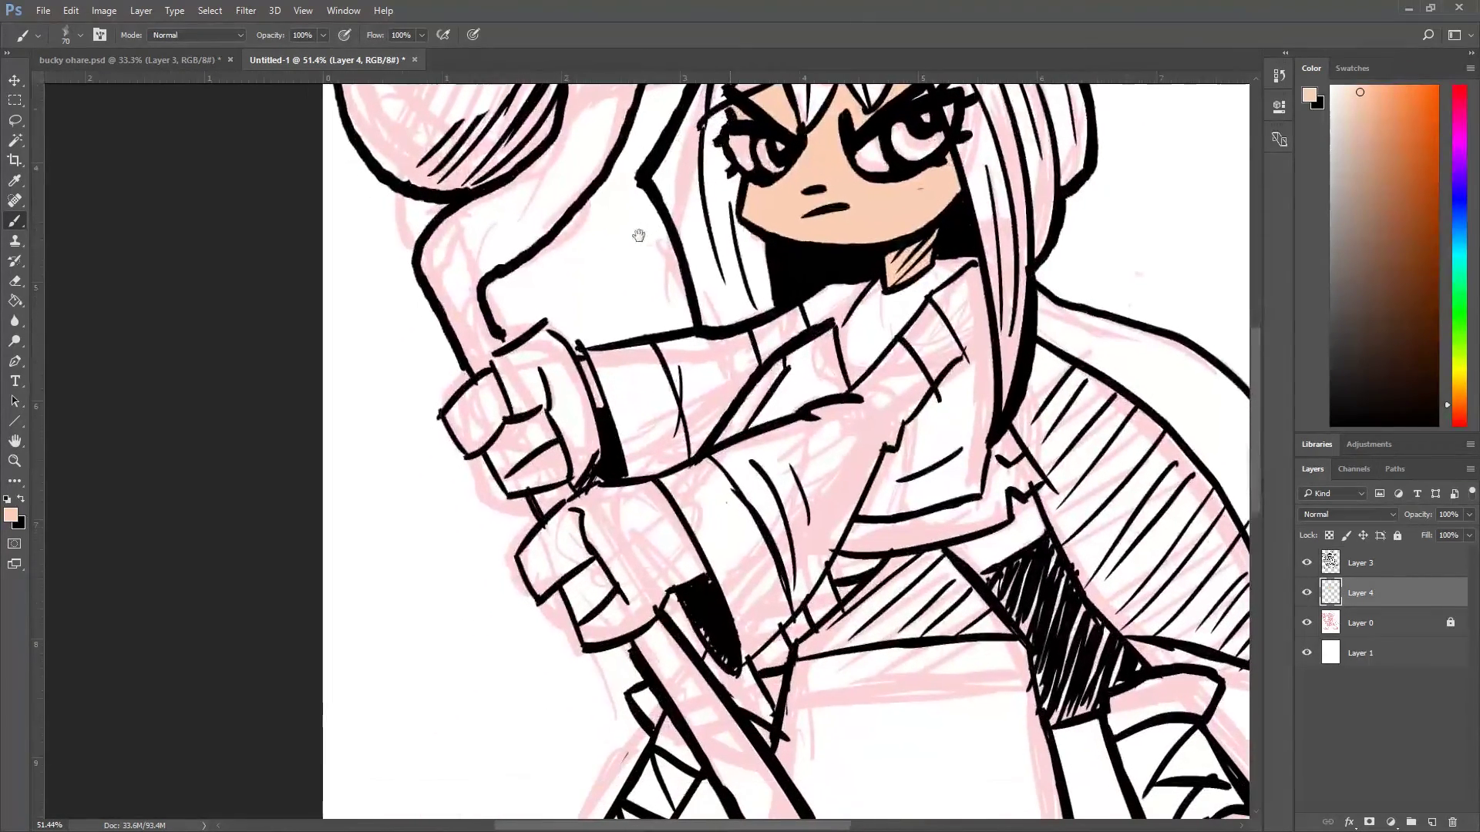
left_click(650, 661)
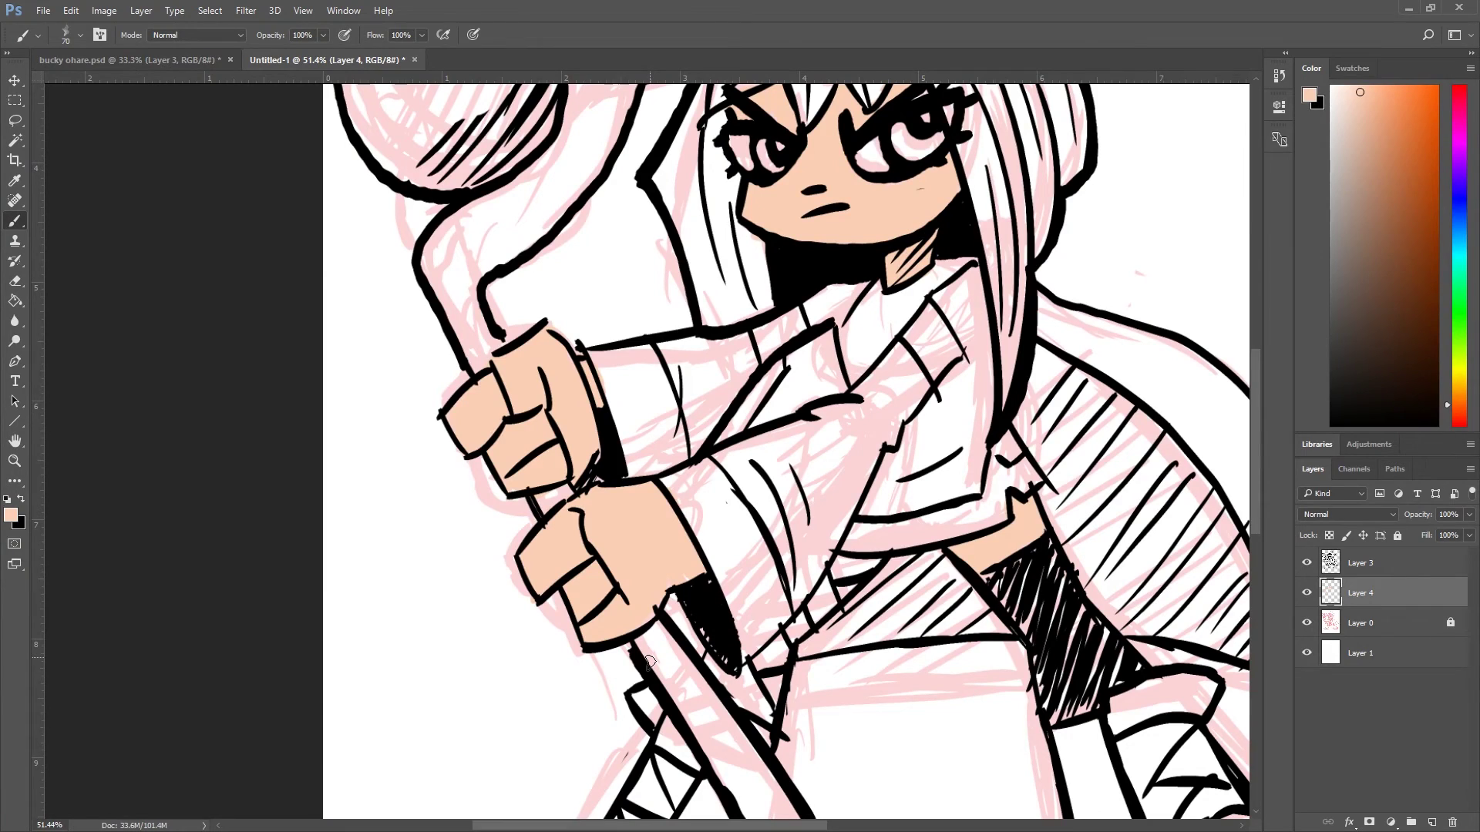
Choose a deep crimson and fill the jacket's body and the near sleeve up to its cuff band.
left_click_drag(1460, 110, 1459, 88)
mouse_move(1422, 137)
left_mouse_down()
mouse_move(1428, 177)
mouse_move(1431, 162)
left_mouse_up()
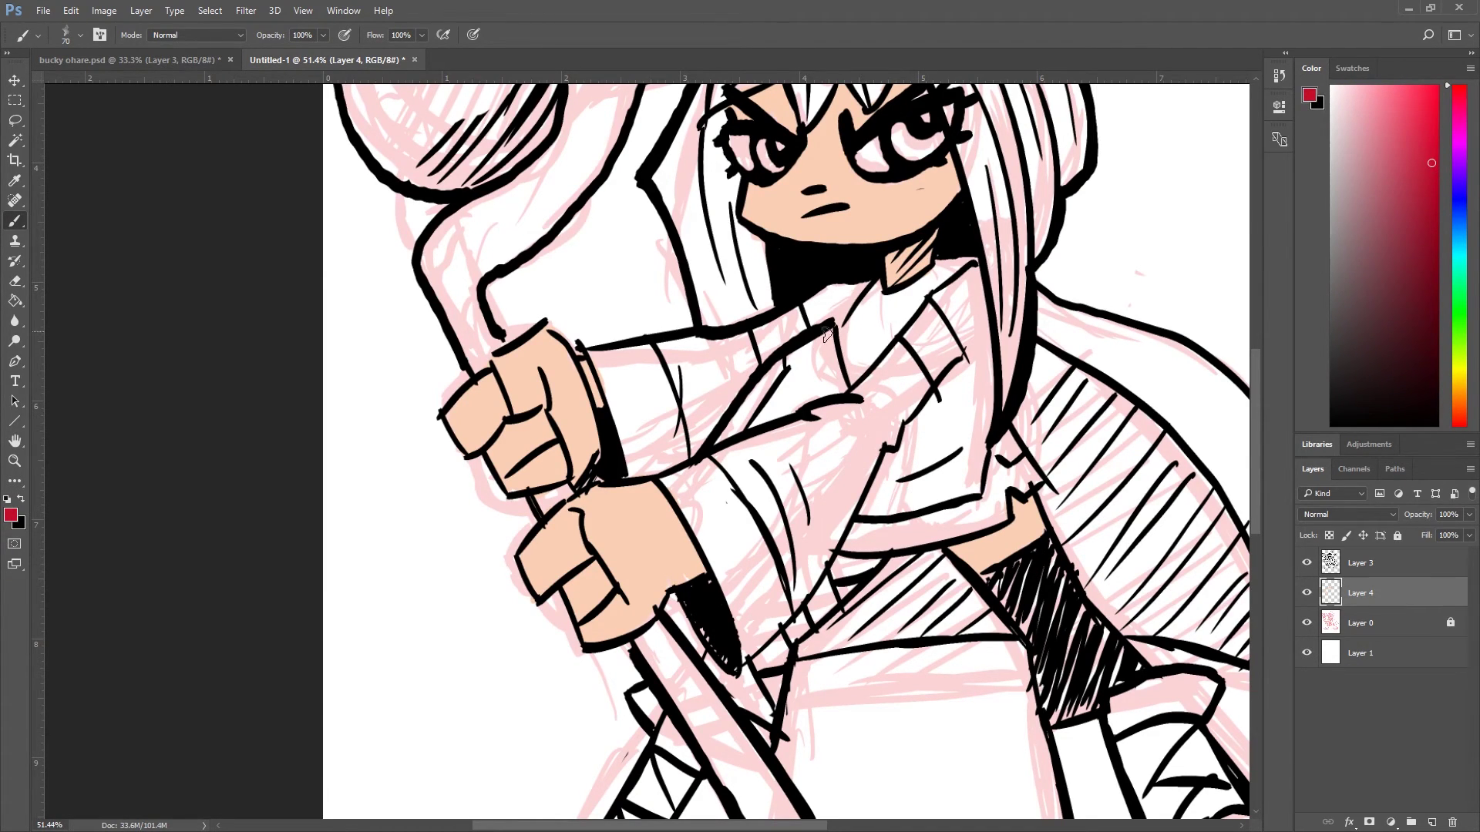
mouse_move(970, 313)
left_mouse_down()
mouse_move(965, 277)
mouse_move(957, 305)
mouse_move(935, 298)
mouse_move(981, 417)
mouse_move(986, 349)
mouse_move(983, 438)
mouse_move(1009, 455)
mouse_move(975, 454)
mouse_move(973, 481)
mouse_move(928, 499)
mouse_move(975, 482)
mouse_move(868, 515)
mouse_move(864, 499)
mouse_move(917, 459)
mouse_move(964, 456)
mouse_move(957, 413)
mouse_move(923, 445)
mouse_move(955, 377)
left_mouse_up()
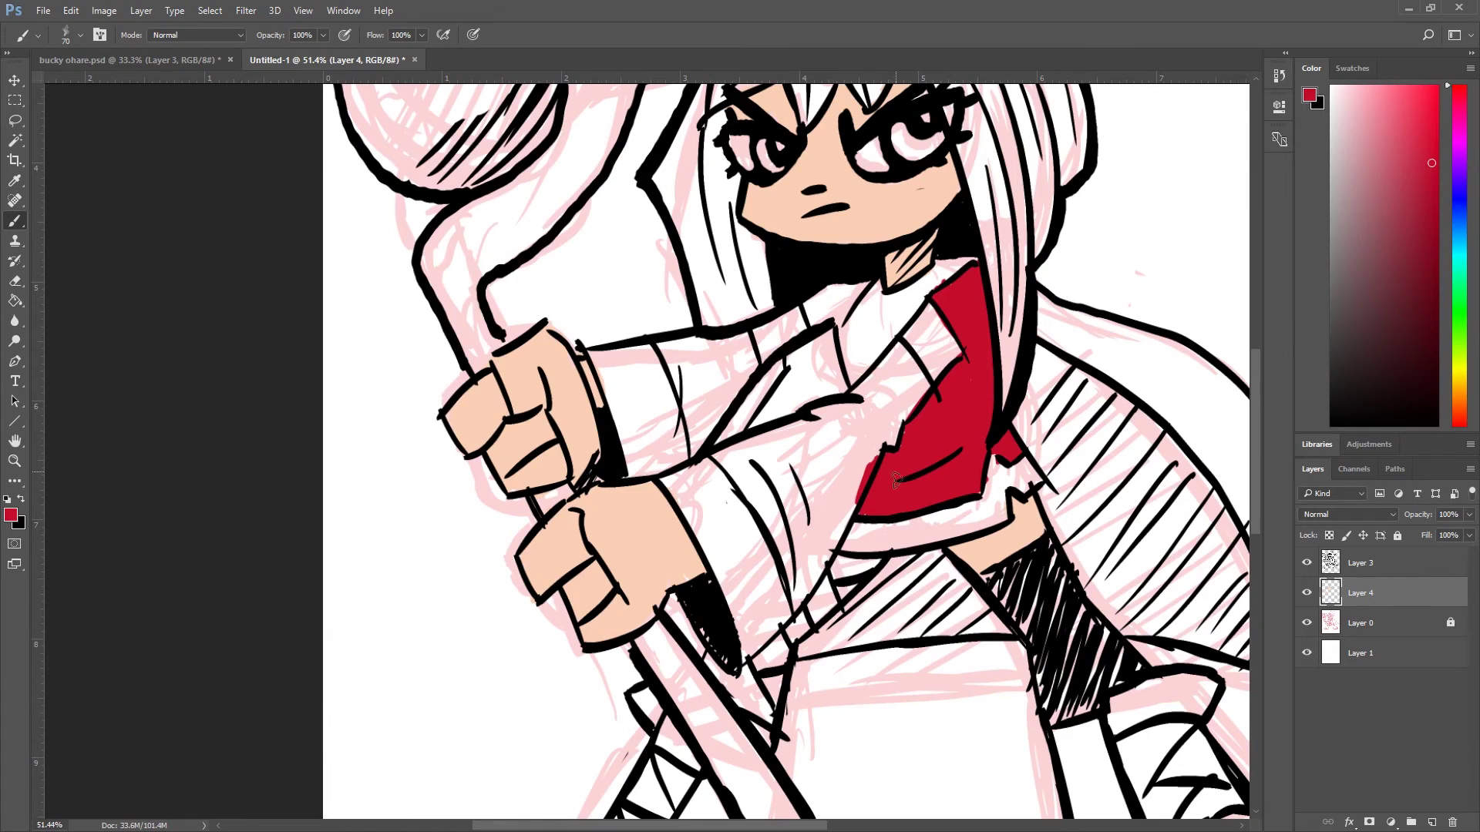
mouse_move(885, 417)
left_mouse_down()
mouse_move(905, 376)
mouse_move(895, 354)
mouse_move(883, 413)
mouse_move(898, 432)
mouse_move(848, 408)
mouse_move(891, 359)
mouse_move(805, 474)
mouse_move(833, 486)
mouse_move(765, 524)
mouse_move(801, 616)
left_mouse_up()
mouse_move(775, 545)
left_mouse_down()
mouse_move(746, 472)
mouse_move(717, 461)
mouse_move(781, 458)
mouse_move(785, 533)
mouse_move(823, 542)
mouse_move(808, 575)
mouse_move(861, 462)
mouse_move(804, 509)
mouse_move(840, 452)
mouse_move(829, 419)
mouse_move(737, 448)
mouse_move(768, 473)
mouse_move(820, 444)
left_mouse_up()
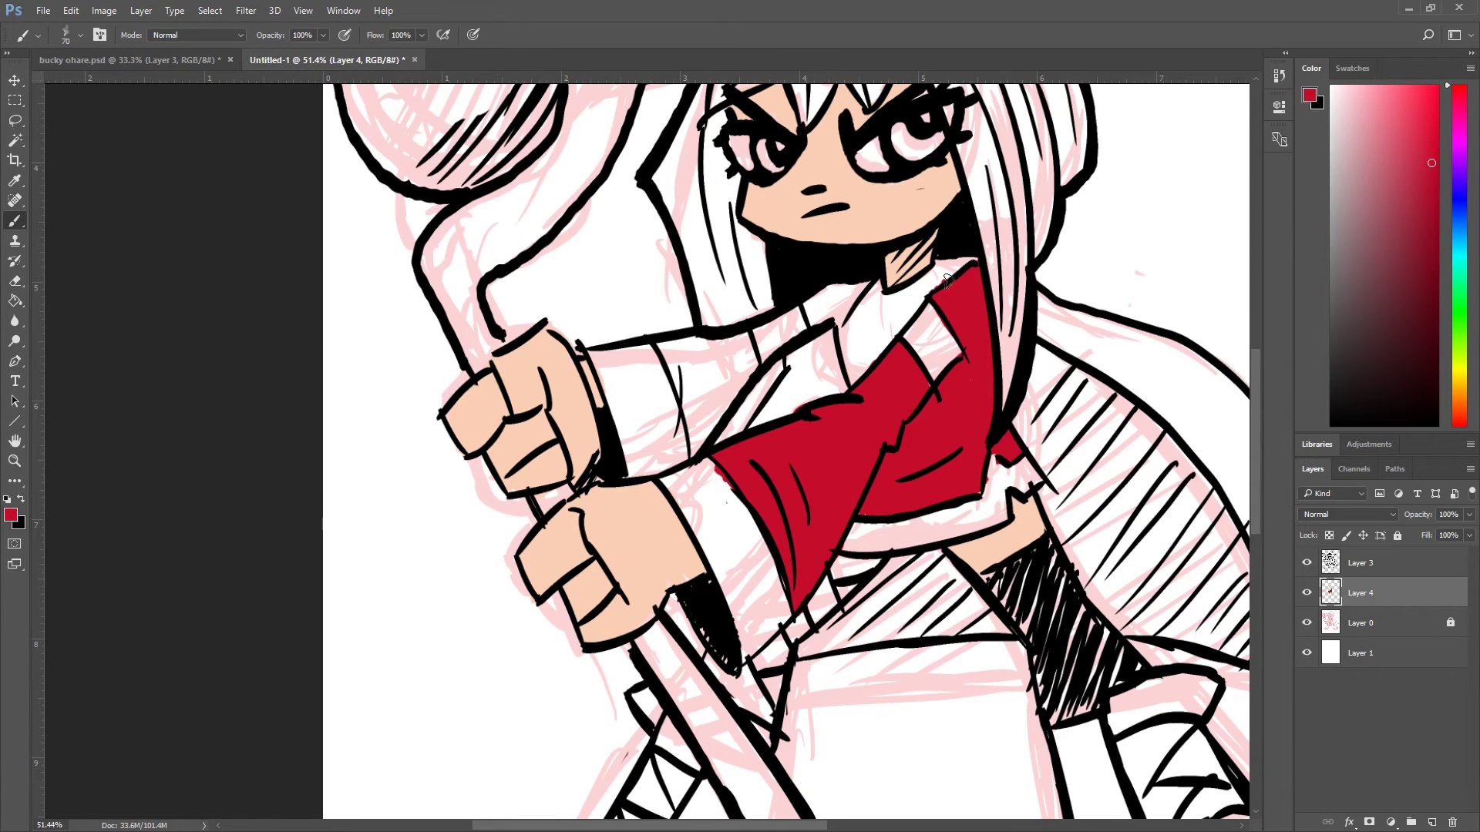
Fill the jacket's collar, chest and far sleeve with the same crimson, redoing the first collar stroke.
mouse_move(944, 269)
left_mouse_down()
mouse_move(889, 330)
mouse_move(891, 348)
mouse_move(849, 346)
mouse_move(851, 399)
mouse_move(865, 316)
mouse_move(896, 308)
left_mouse_up()
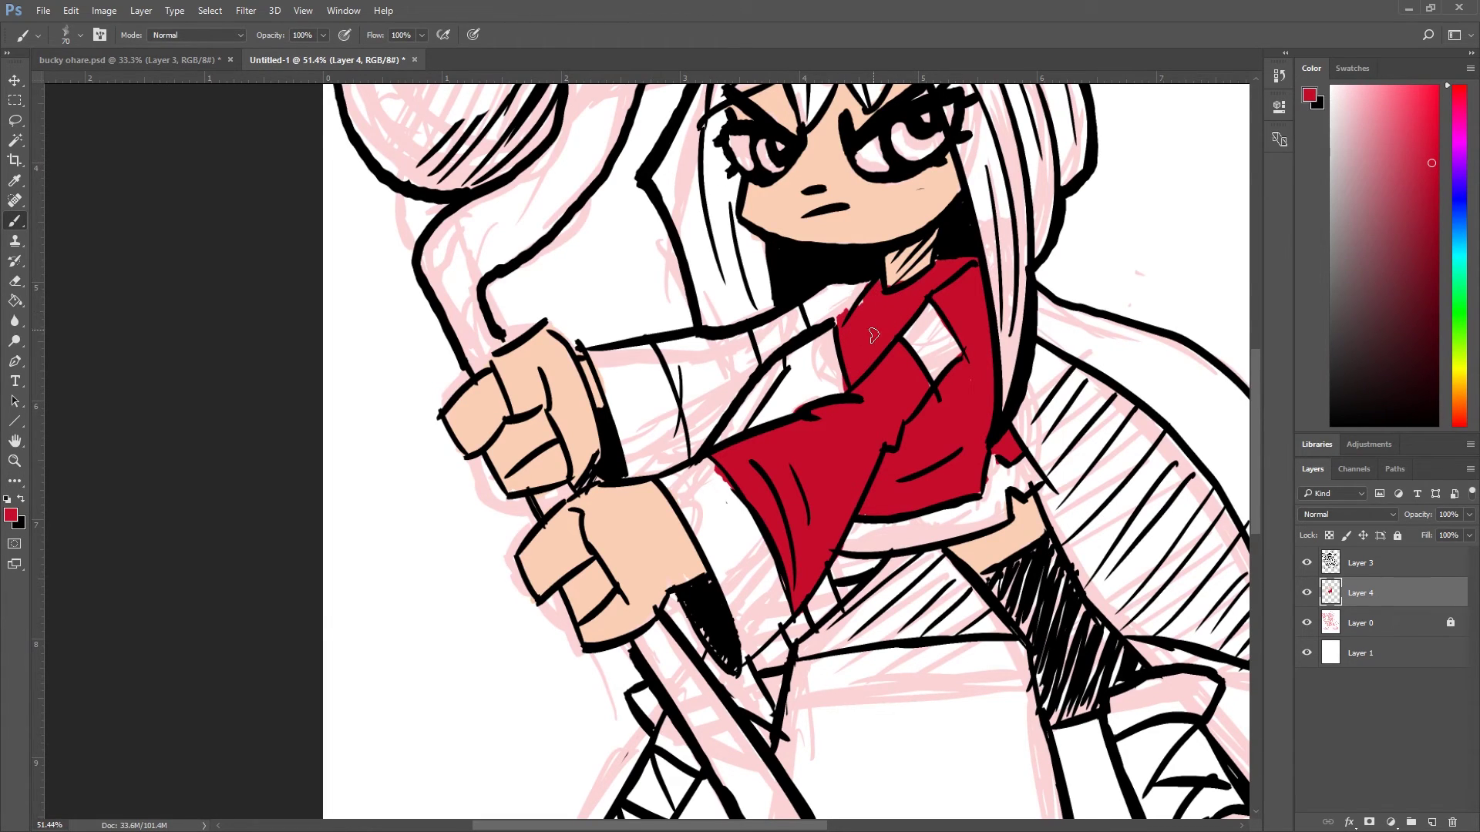
key("ctrl+z")
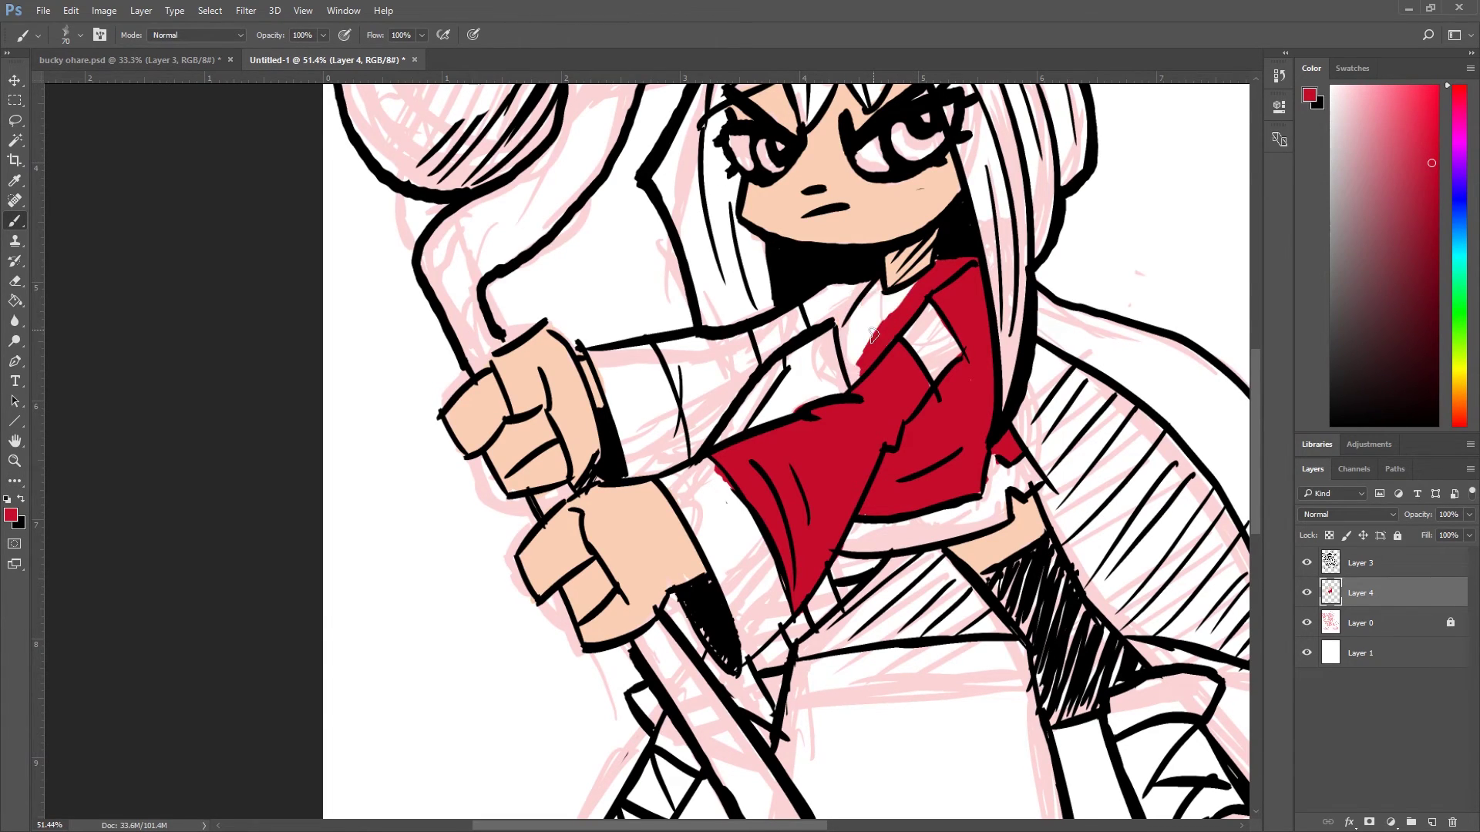
mouse_move(880, 318)
left_mouse_down()
mouse_move(848, 373)
mouse_move(877, 274)
mouse_move(839, 335)
mouse_move(836, 308)
mouse_move(811, 325)
mouse_move(852, 300)
mouse_move(819, 289)
mouse_move(804, 315)
mouse_move(831, 275)
mouse_move(746, 321)
mouse_move(746, 368)
mouse_move(741, 345)
mouse_move(745, 368)
mouse_move(695, 448)
mouse_move(687, 391)
mouse_move(661, 353)
mouse_move(737, 347)
mouse_move(700, 400)
mouse_move(682, 370)
left_mouse_up()
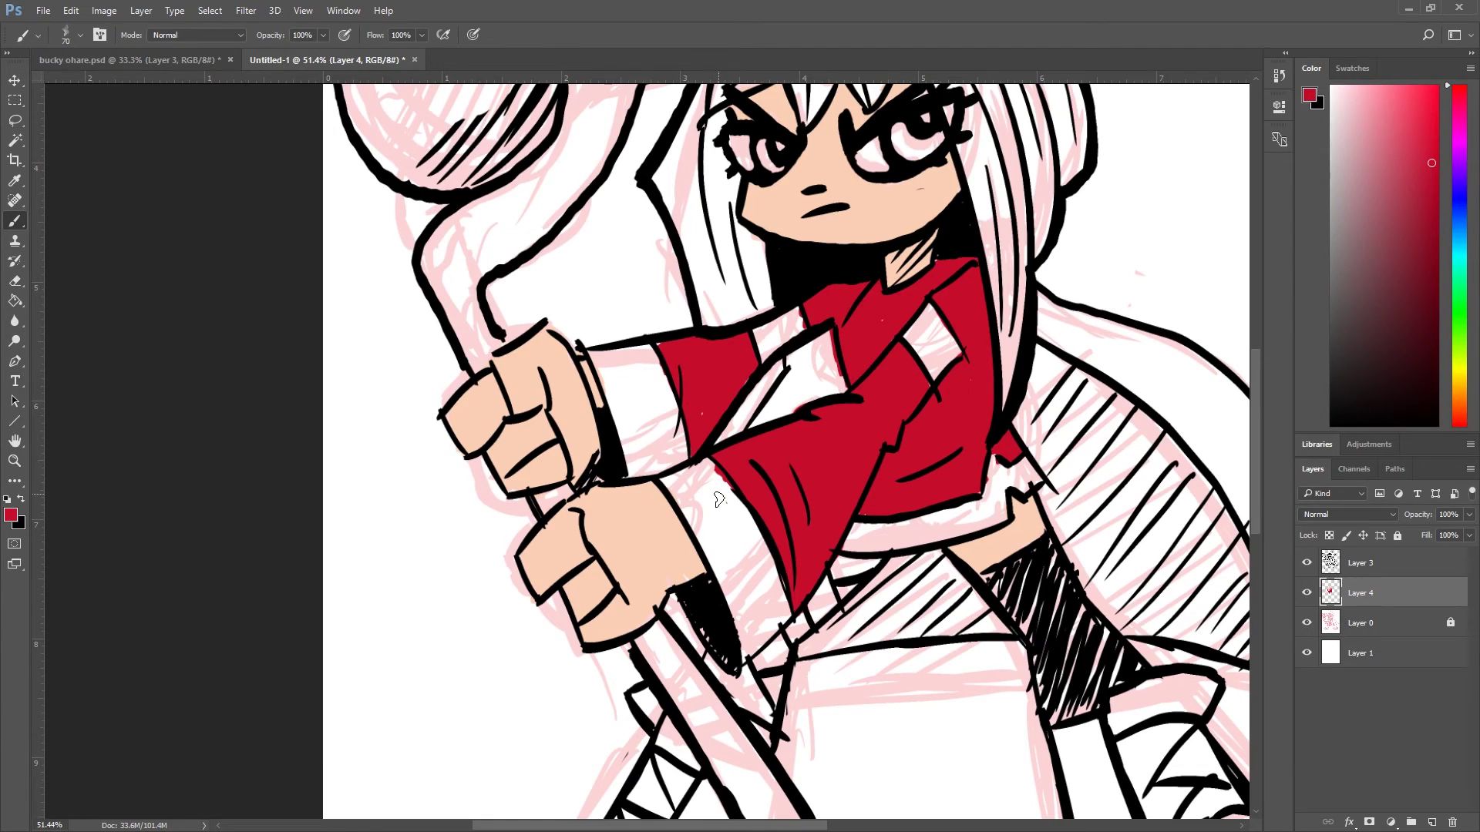
Choose a dark maroon and fill the whole outer side of the cape, including its flared lower end.
scroll(719, 499, "down", 5)
scroll(718, 499, "right", 3)
scroll(617, 497, "up", 5)
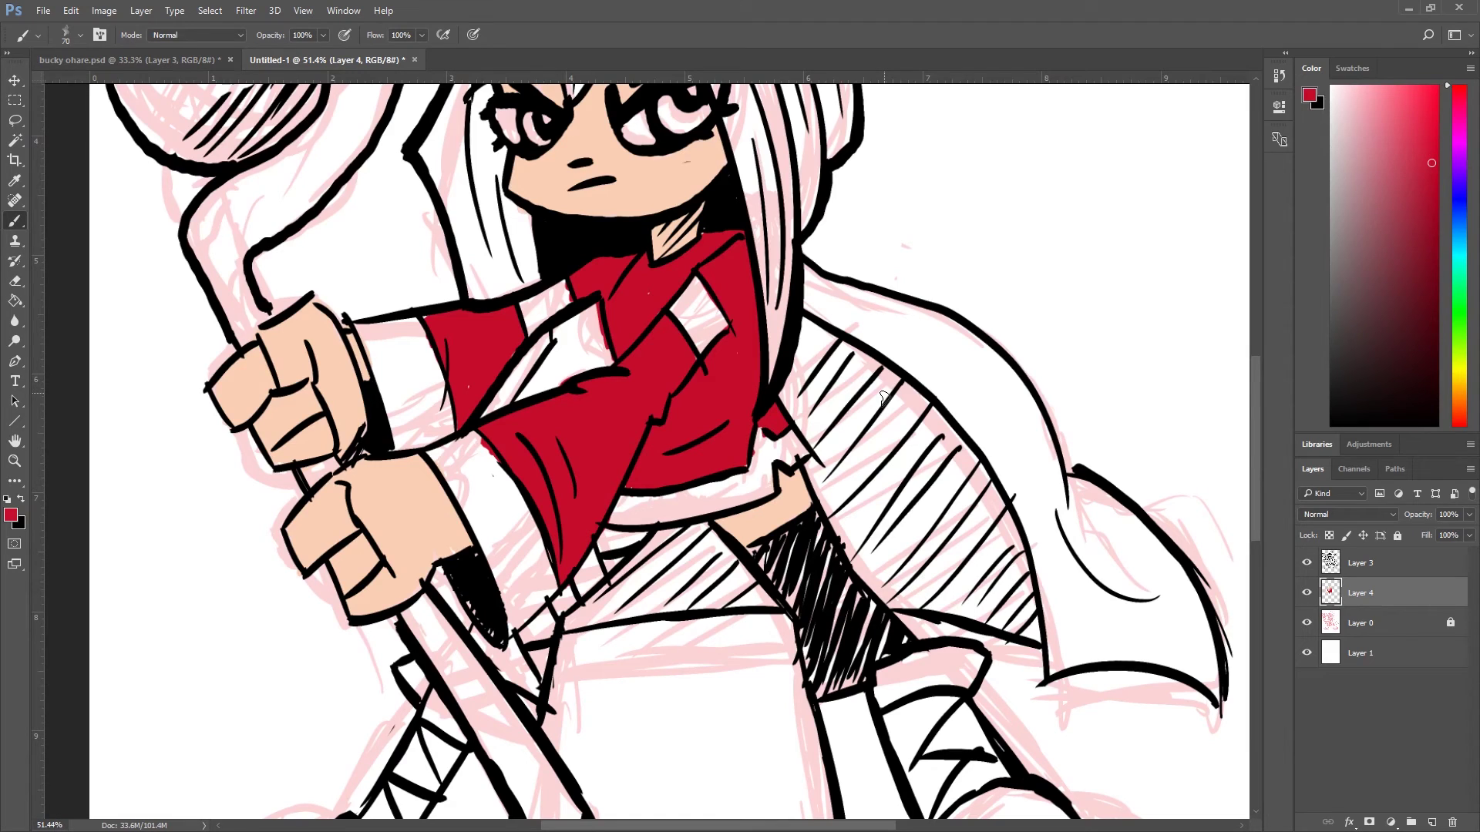
mouse_move(1365, 195)
left_mouse_down()
mouse_move(1414, 211)
mouse_move(1388, 319)
left_mouse_up()
mouse_move(840, 312)
left_mouse_down()
mouse_move(940, 428)
mouse_move(1017, 461)
left_mouse_up()
mouse_move(891, 318)
left_mouse_down()
mouse_move(991, 379)
mouse_move(1047, 455)
mouse_move(982, 363)
mouse_move(892, 323)
mouse_move(819, 283)
left_mouse_up()
mouse_move(999, 391)
left_mouse_down()
mouse_move(1080, 578)
mouse_move(1002, 470)
mouse_move(1060, 648)
mouse_move(1047, 624)
left_mouse_up()
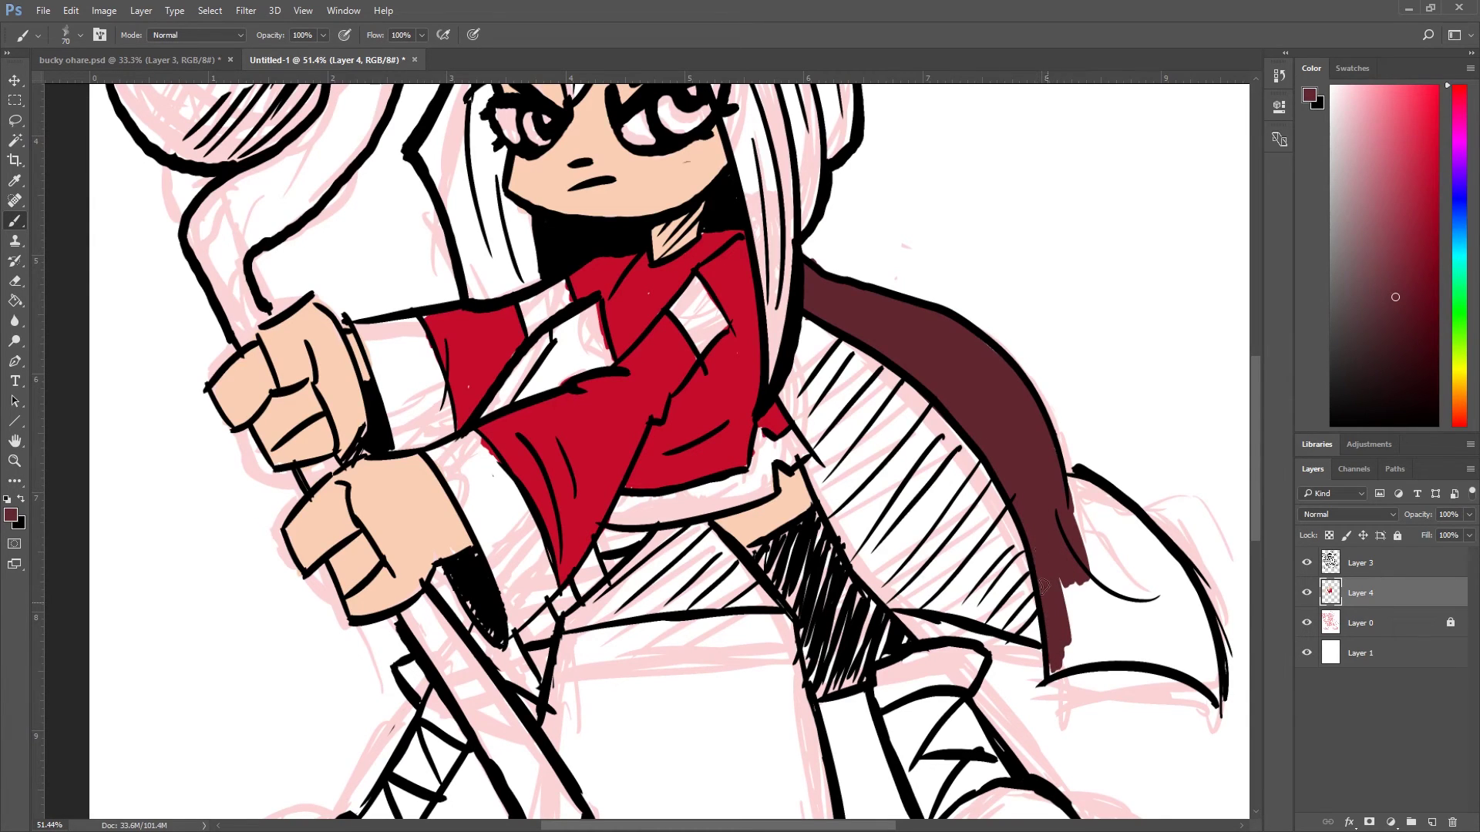
mouse_move(1171, 597)
left_mouse_down()
mouse_move(1212, 662)
mouse_move(1185, 595)
mouse_move(1127, 524)
mouse_move(1090, 501)
mouse_move(1112, 531)
mouse_move(1075, 494)
mouse_move(1168, 593)
mouse_move(1193, 667)
mouse_move(1191, 638)
mouse_move(1231, 647)
mouse_move(1188, 682)
mouse_move(1203, 685)
mouse_move(1118, 652)
mouse_move(1051, 663)
mouse_move(1154, 644)
left_mouse_up()
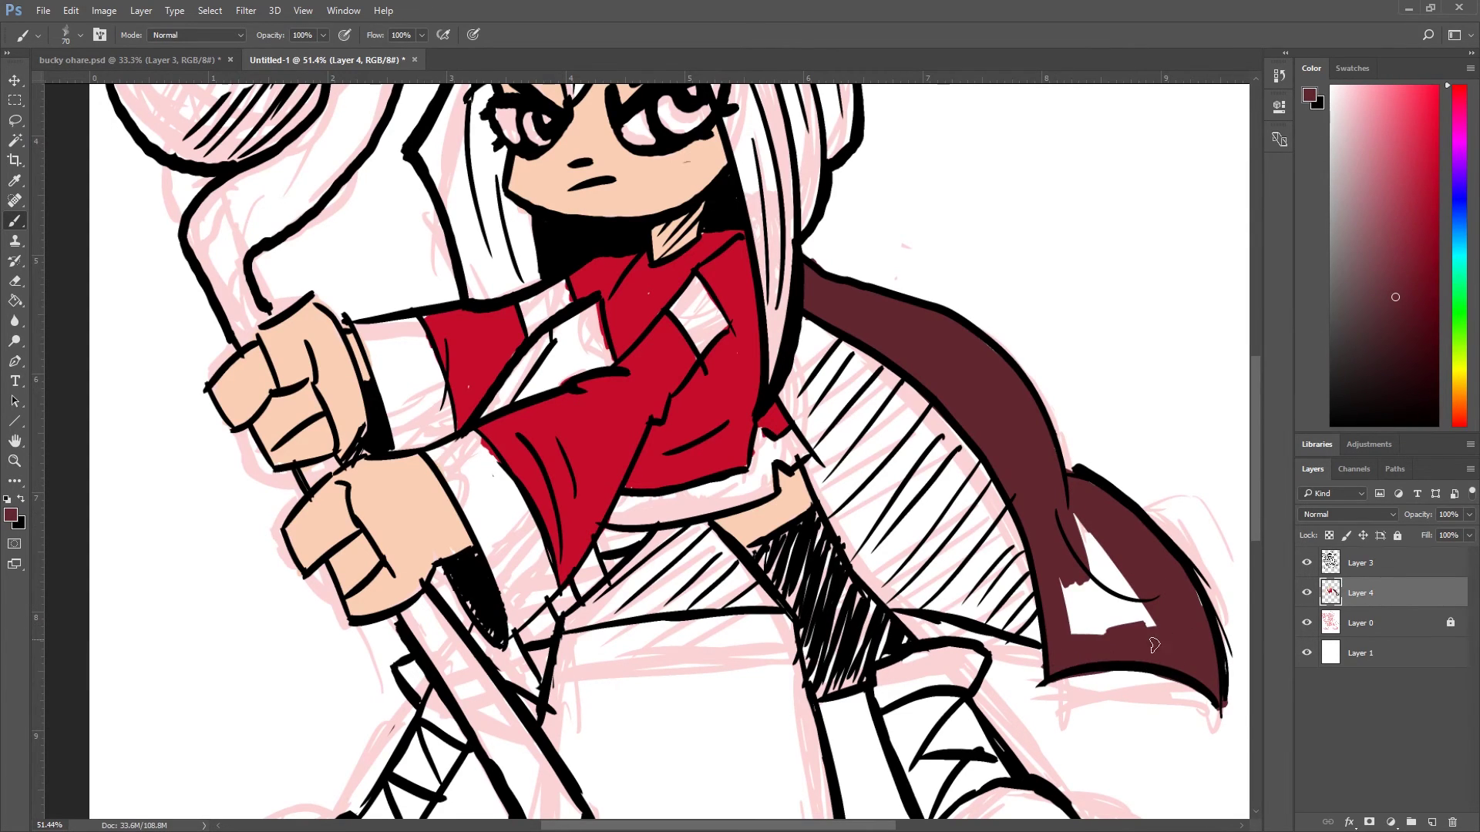
mouse_move(1126, 565)
left_mouse_down()
mouse_move(1096, 538)
mouse_move(1116, 630)
mouse_move(1040, 555)
left_mouse_up()
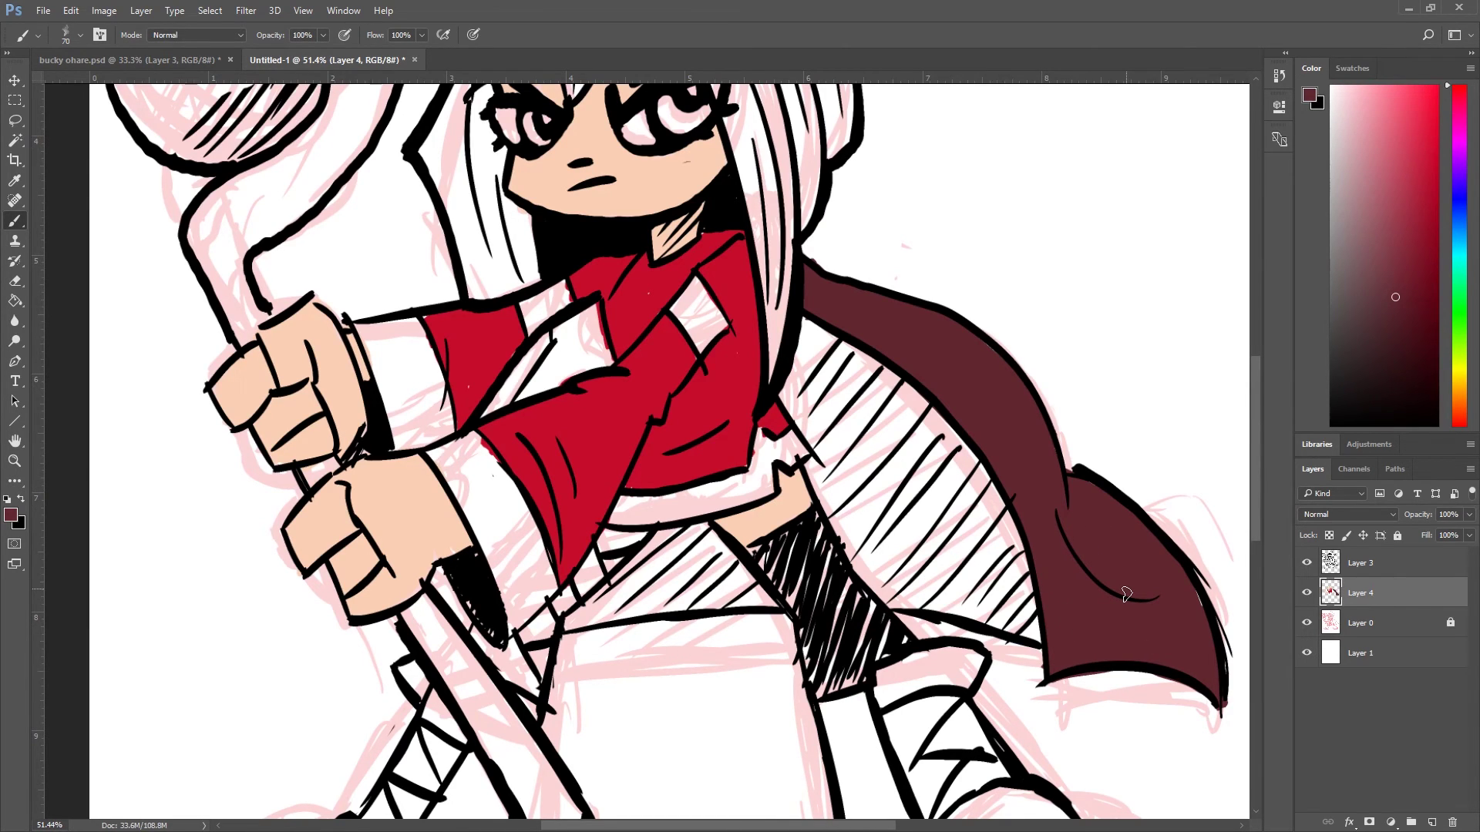
Fill the hatched cape lining with a darker maroon and the laced fronts of both boots with brown.
left_click(1399, 333)
mouse_move(975, 517)
left_mouse_down()
mouse_move(1008, 592)
mouse_move(990, 514)
mouse_move(1030, 599)
mouse_move(1018, 546)
mouse_move(1025, 626)
mouse_move(1005, 601)
mouse_move(999, 615)
mouse_move(938, 464)
mouse_move(890, 421)
mouse_move(1008, 514)
mouse_move(930, 424)
mouse_move(804, 329)
mouse_move(786, 393)
left_mouse_up()
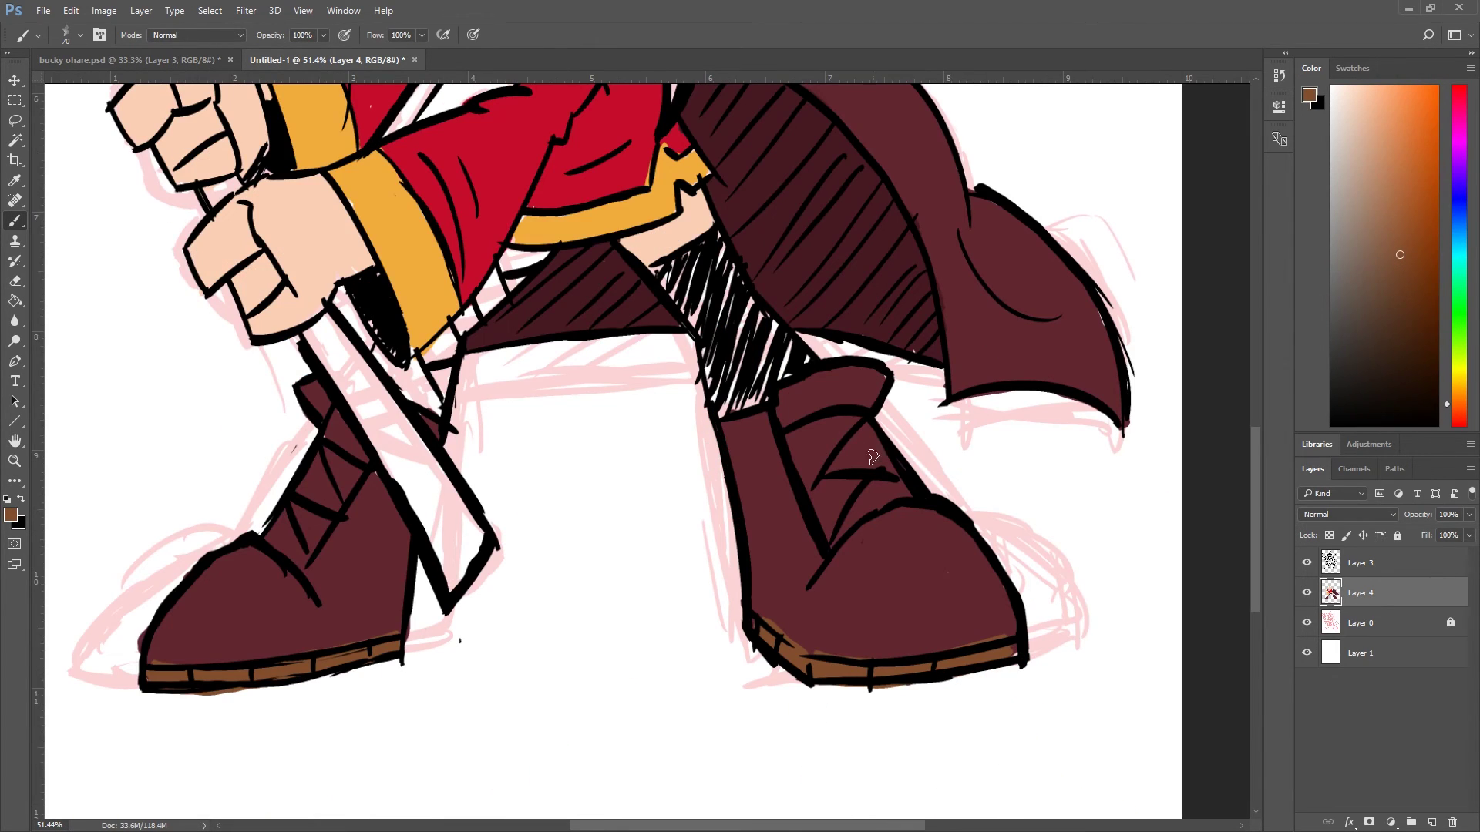
mouse_move(874, 455)
left_mouse_down()
mouse_move(898, 484)
mouse_move(835, 538)
mouse_move(791, 443)
mouse_move(853, 424)
mouse_move(864, 466)
mouse_move(870, 451)
mouse_move(818, 491)
mouse_move(812, 453)
left_mouse_up()
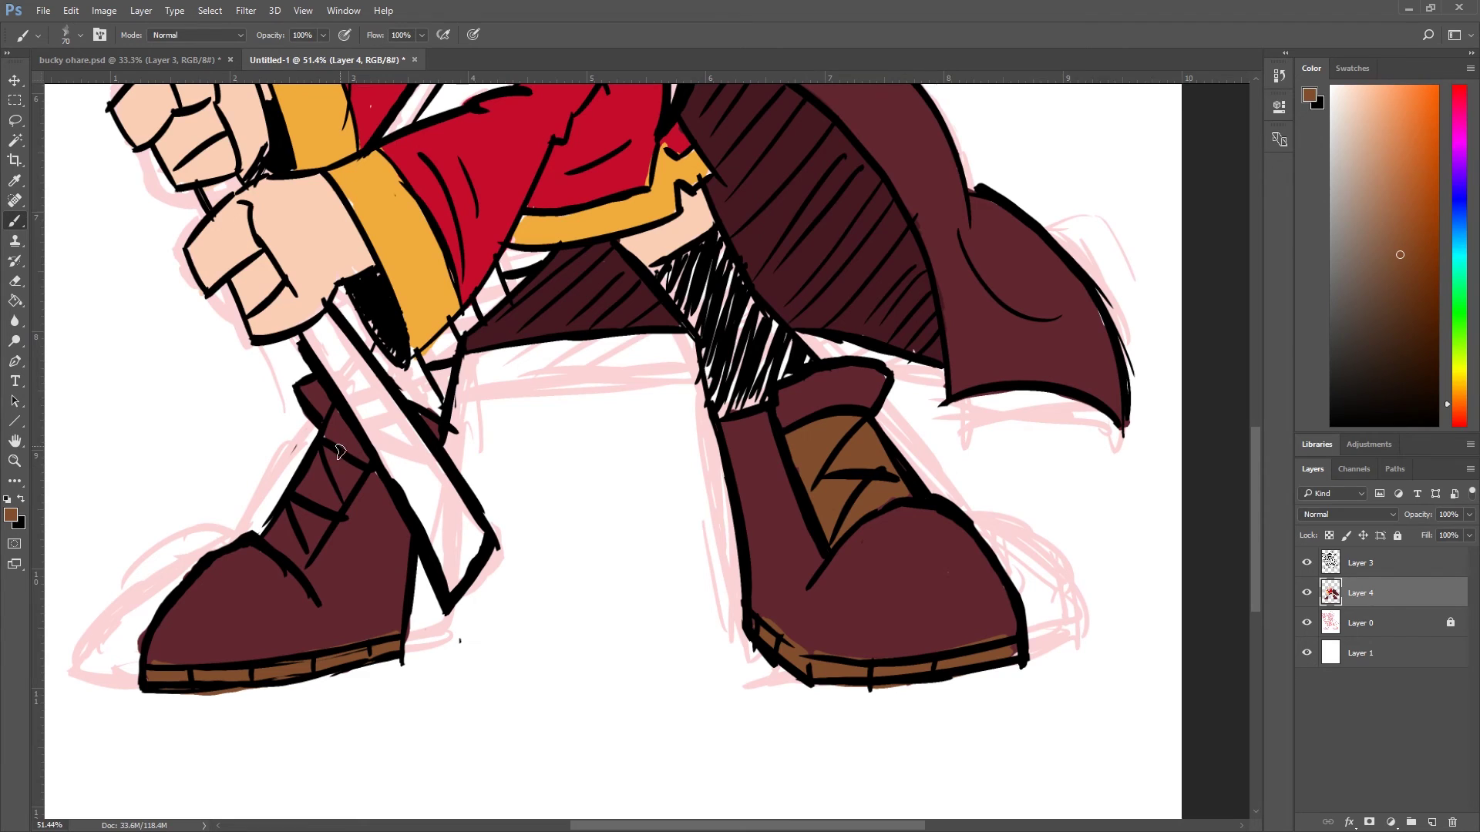
mouse_move(330, 451)
left_mouse_down()
mouse_move(337, 490)
mouse_move(319, 481)
mouse_move(304, 505)
mouse_move(303, 556)
mouse_move(277, 539)
mouse_move(310, 493)
mouse_move(276, 532)
mouse_move(295, 552)
mouse_move(333, 448)
left_mouse_up()
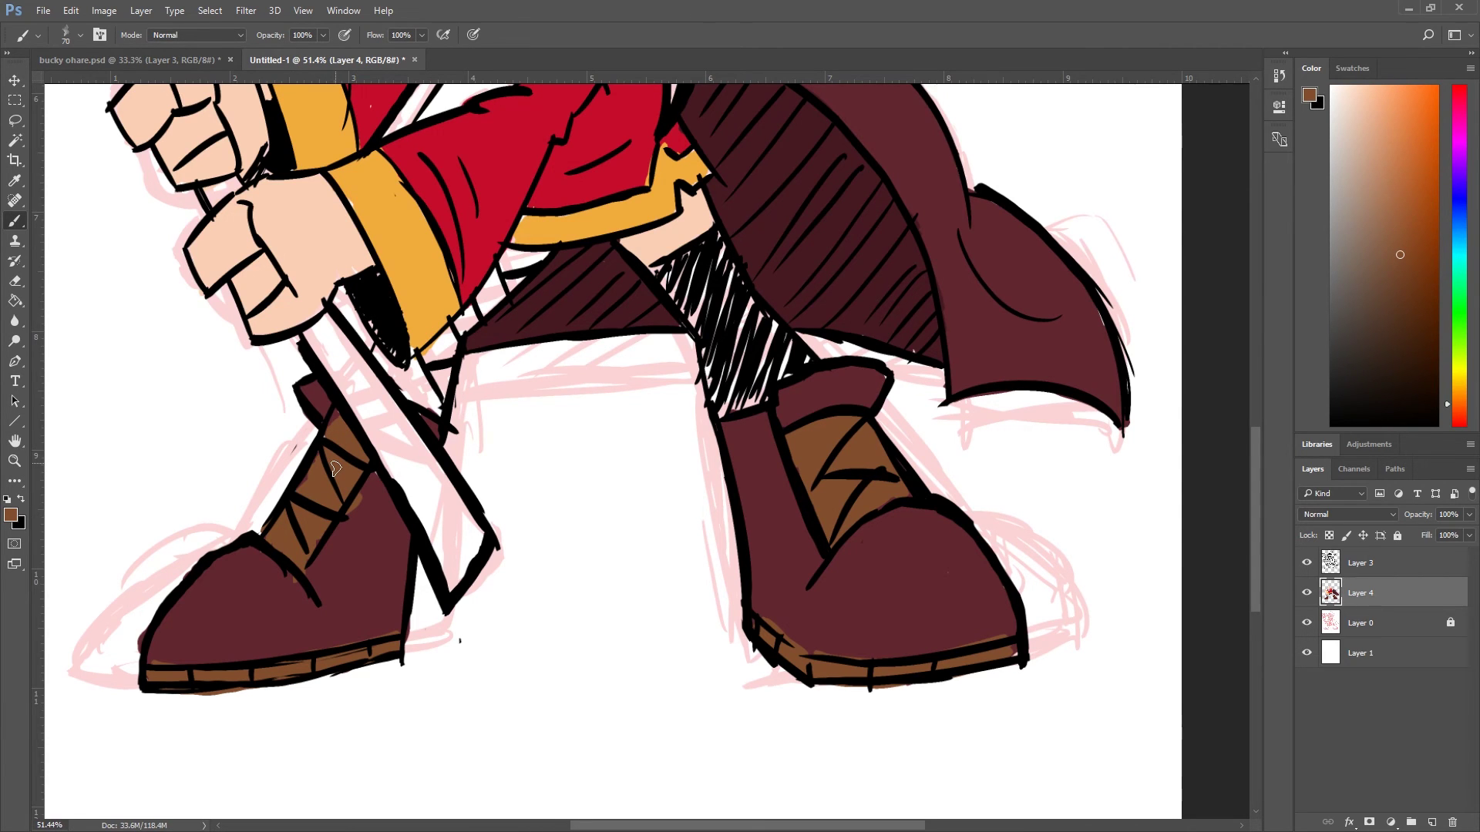
Choose a bright purple and paint the irises of both eyes.
left_click_drag(455, 377, 541, 620)
left_click_drag(455, 417, 522, 622)
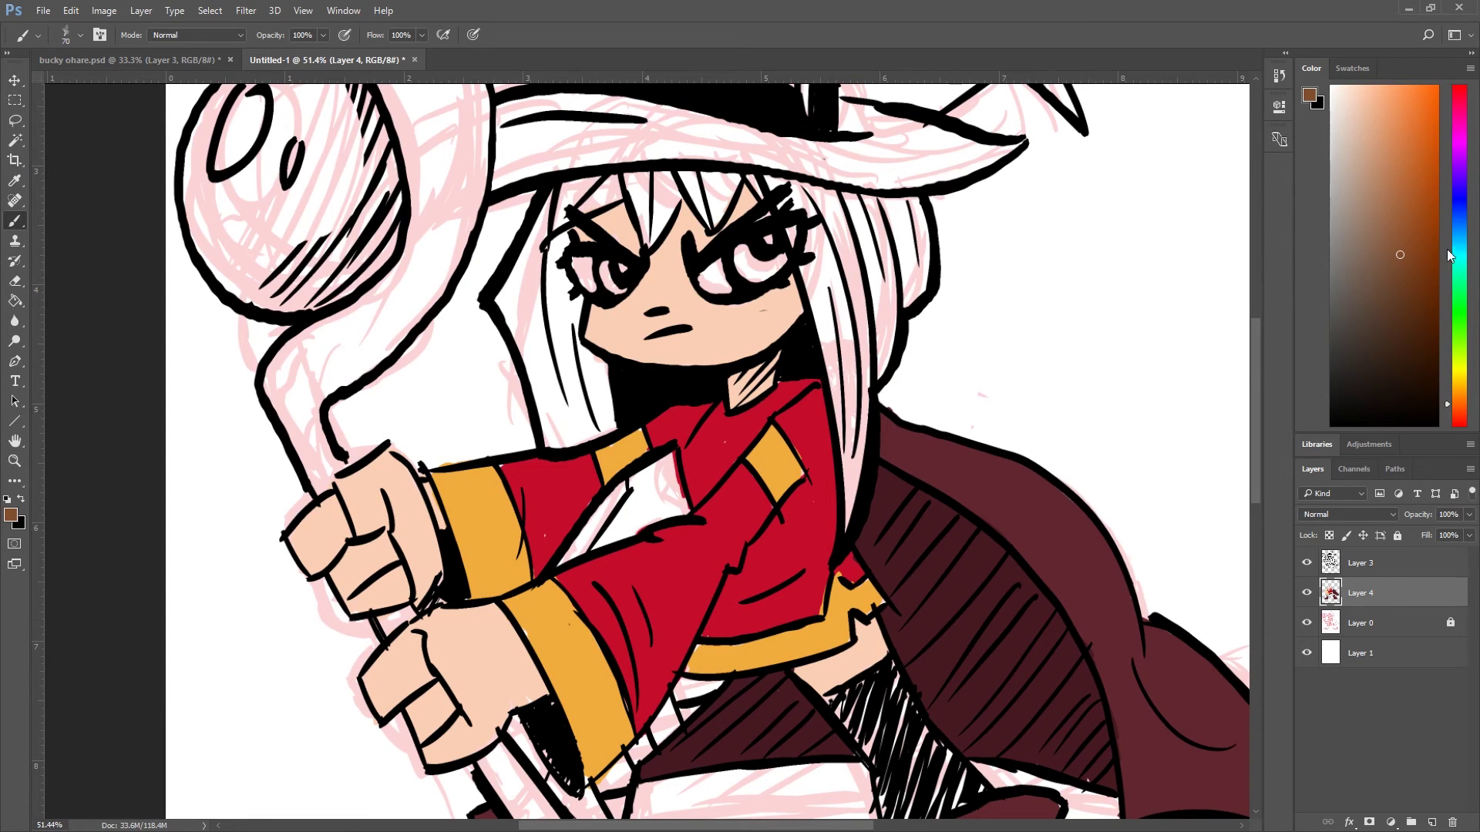
mouse_move(1457, 223)
left_mouse_down()
mouse_move(1458, 262)
mouse_move(1457, 223)
left_mouse_up()
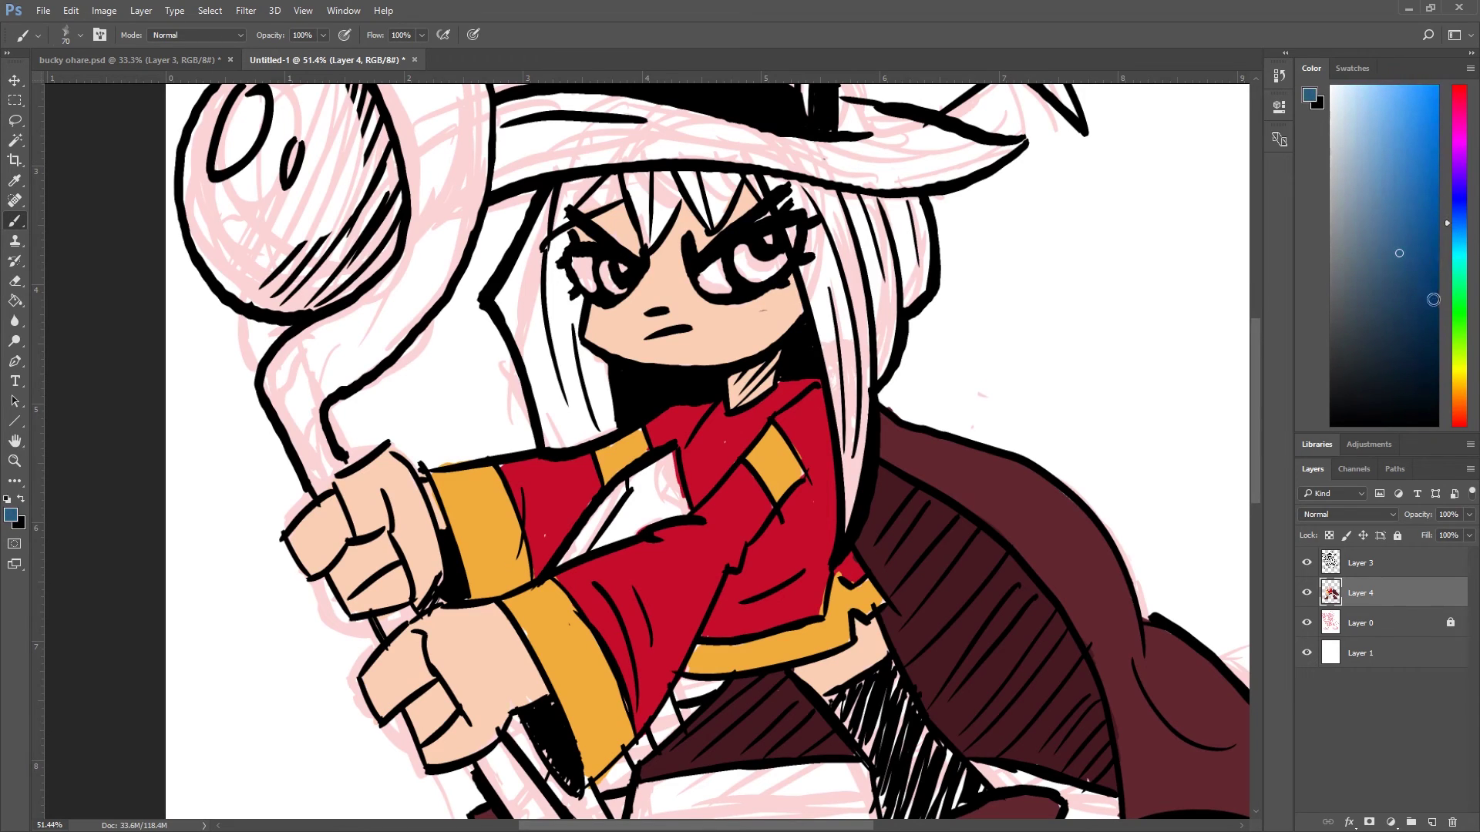
left_click(1457, 248)
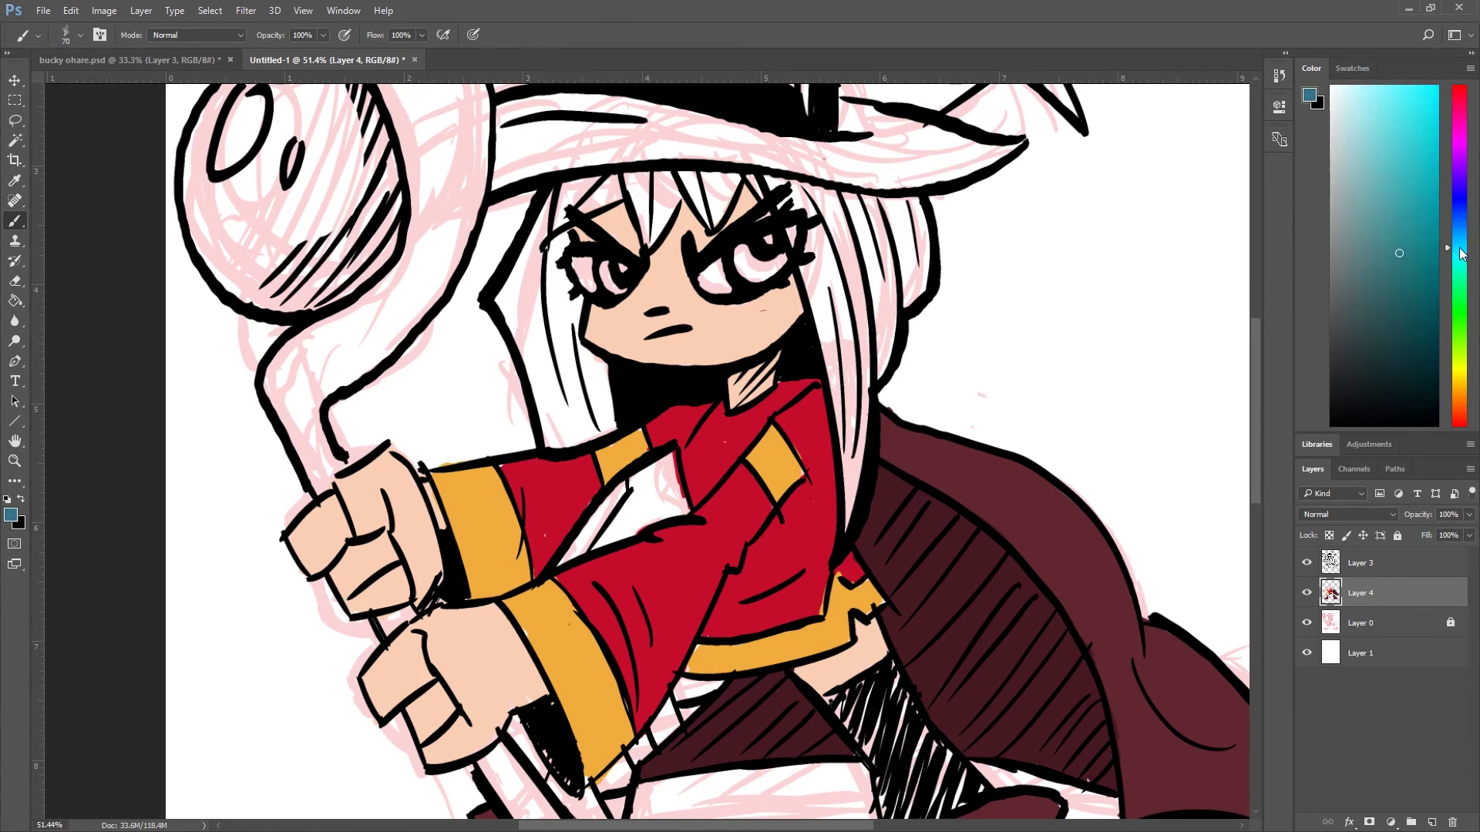
left_click(1437, 175)
left_click_drag(1456, 209, 1458, 174)
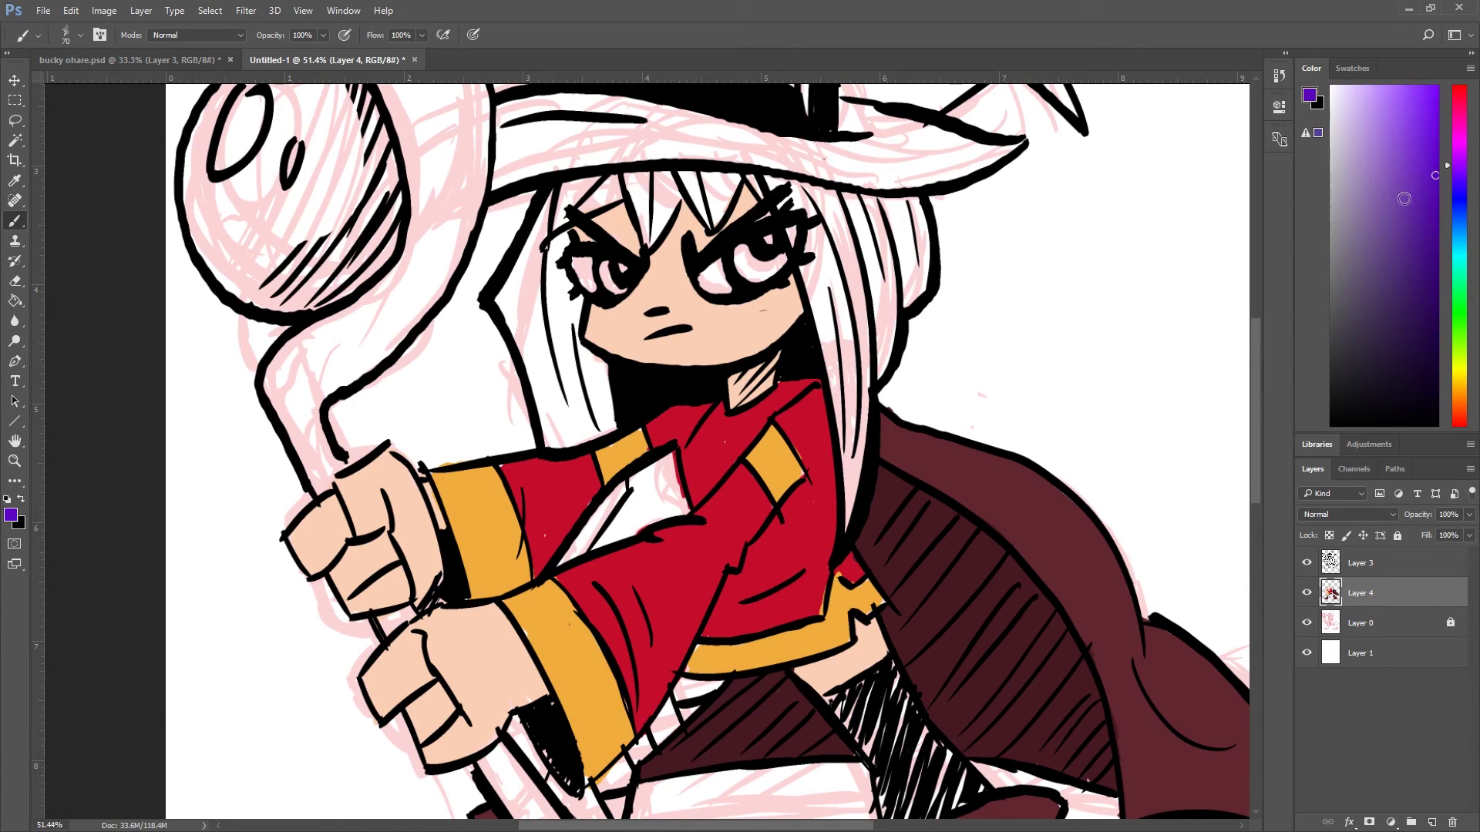
left_click(1419, 120)
mouse_move(744, 271)
left_mouse_down()
mouse_move(741, 254)
mouse_move(753, 276)
mouse_move(780, 264)
mouse_move(760, 283)
mouse_move(790, 232)
left_mouse_up()
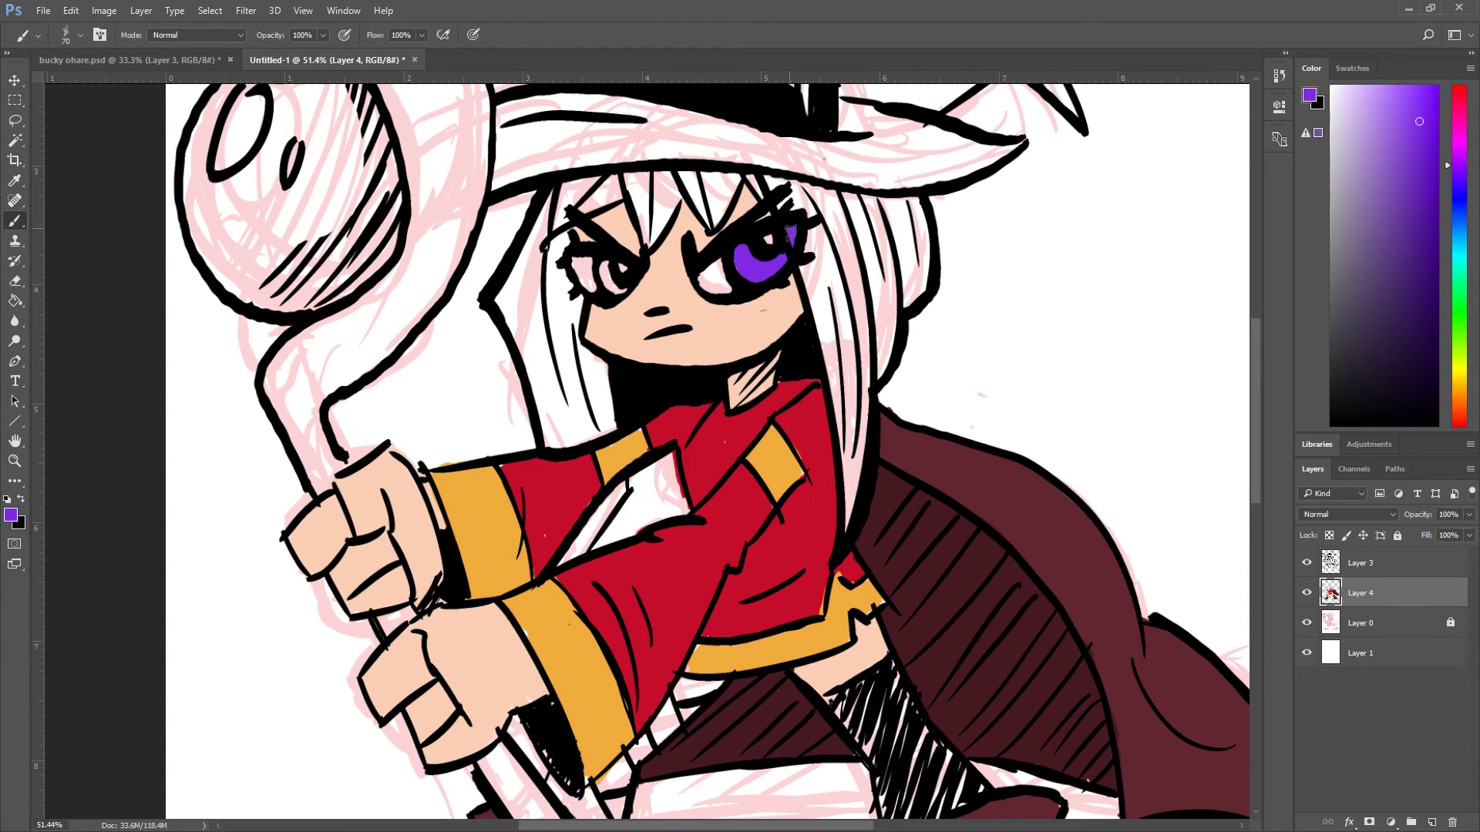
left_click_drag(605, 270, 614, 290)
Choose a dark brown and fill the bangs and the long hair on both sides of the face.
left_click(1463, 408)
left_click_drag(1435, 276, 1425, 336)
mouse_move(825, 266)
left_mouse_down()
mouse_move(863, 421)
mouse_move(841, 530)
mouse_move(842, 383)
mouse_move(840, 409)
mouse_move(815, 274)
mouse_move(863, 406)
mouse_move(845, 408)
mouse_move(805, 278)
mouse_move(809, 207)
mouse_move(836, 269)
left_mouse_up()
mouse_move(805, 206)
left_mouse_down()
mouse_move(767, 180)
mouse_move(844, 234)
mouse_move(881, 375)
mouse_move(849, 223)
mouse_move(824, 201)
mouse_move(849, 204)
mouse_move(846, 235)
mouse_move(914, 275)
mouse_move(897, 302)
mouse_move(922, 271)
mouse_move(914, 228)
mouse_move(837, 200)
mouse_move(876, 259)
mouse_move(890, 228)
mouse_move(868, 256)
left_mouse_up()
left_click(858, 231)
mouse_move(594, 373)
left_mouse_down()
mouse_move(607, 424)
mouse_move(550, 446)
mouse_move(551, 390)
mouse_move(580, 416)
mouse_move(594, 403)
mouse_move(549, 252)
left_mouse_up()
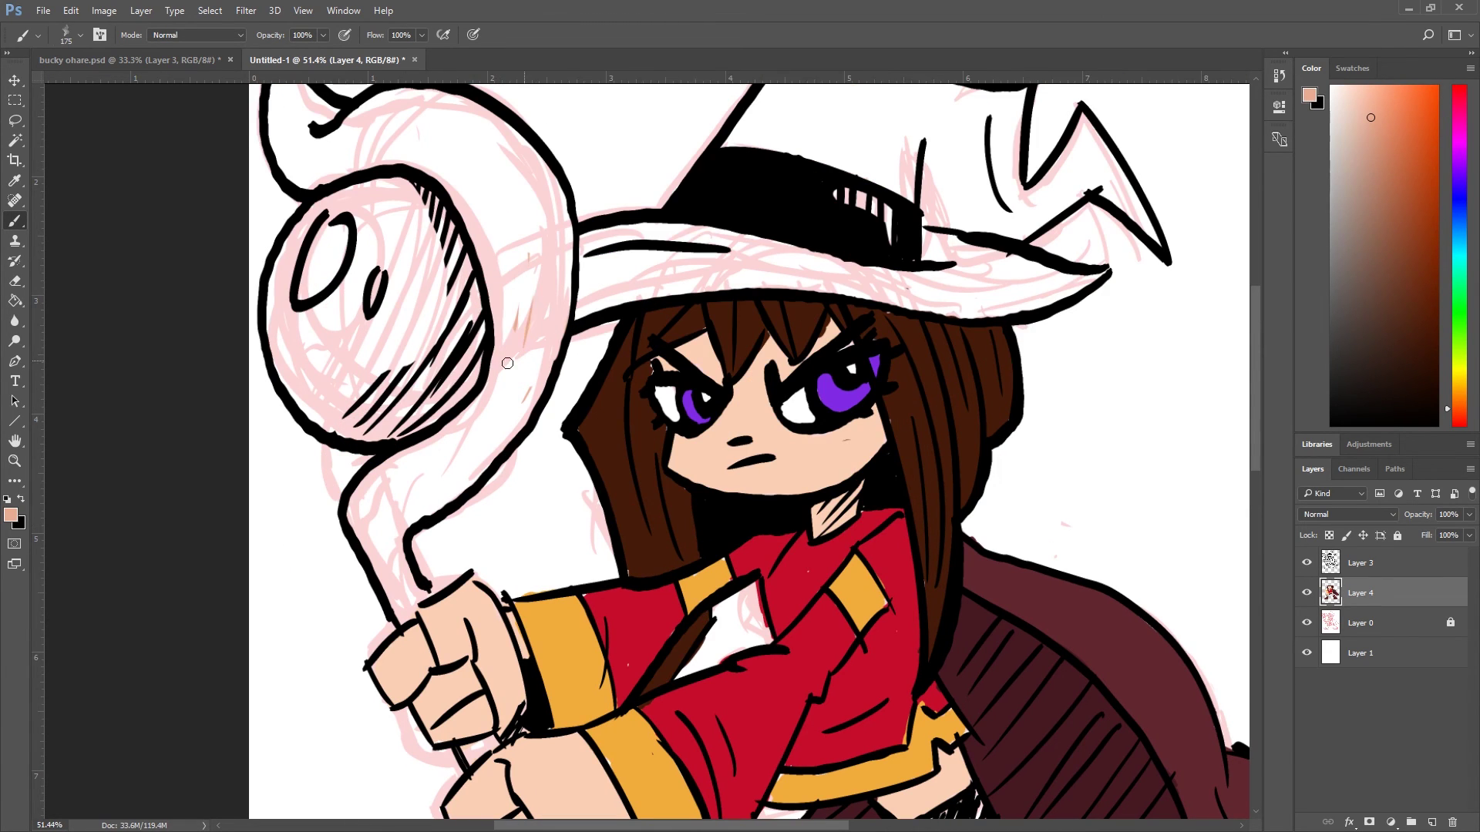
Undo the salmon stroke on the staff and fill the hat with maroon sampled from the cape.
key("ctrl+z")
key("i")
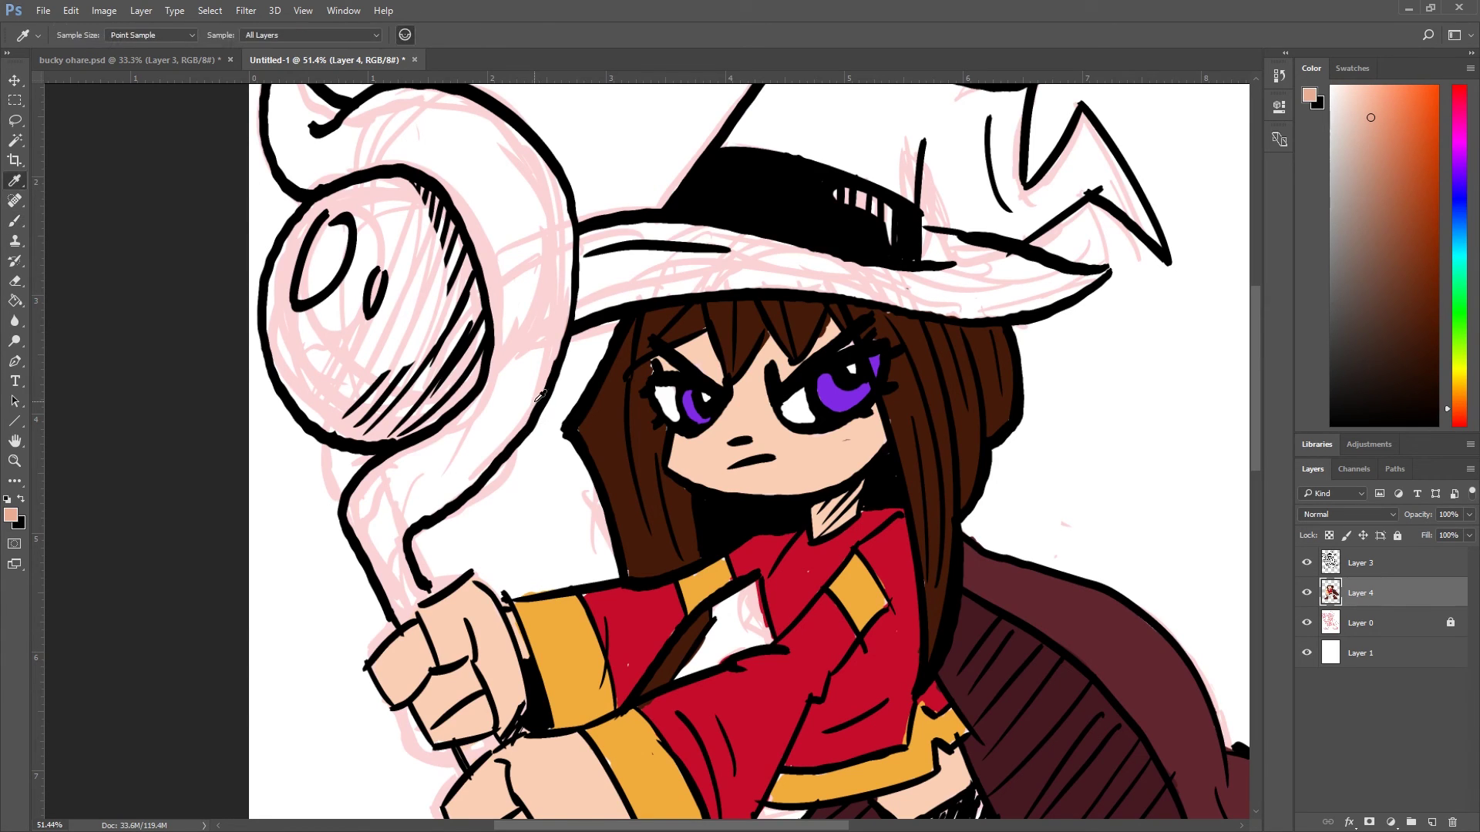
left_click(1026, 593)
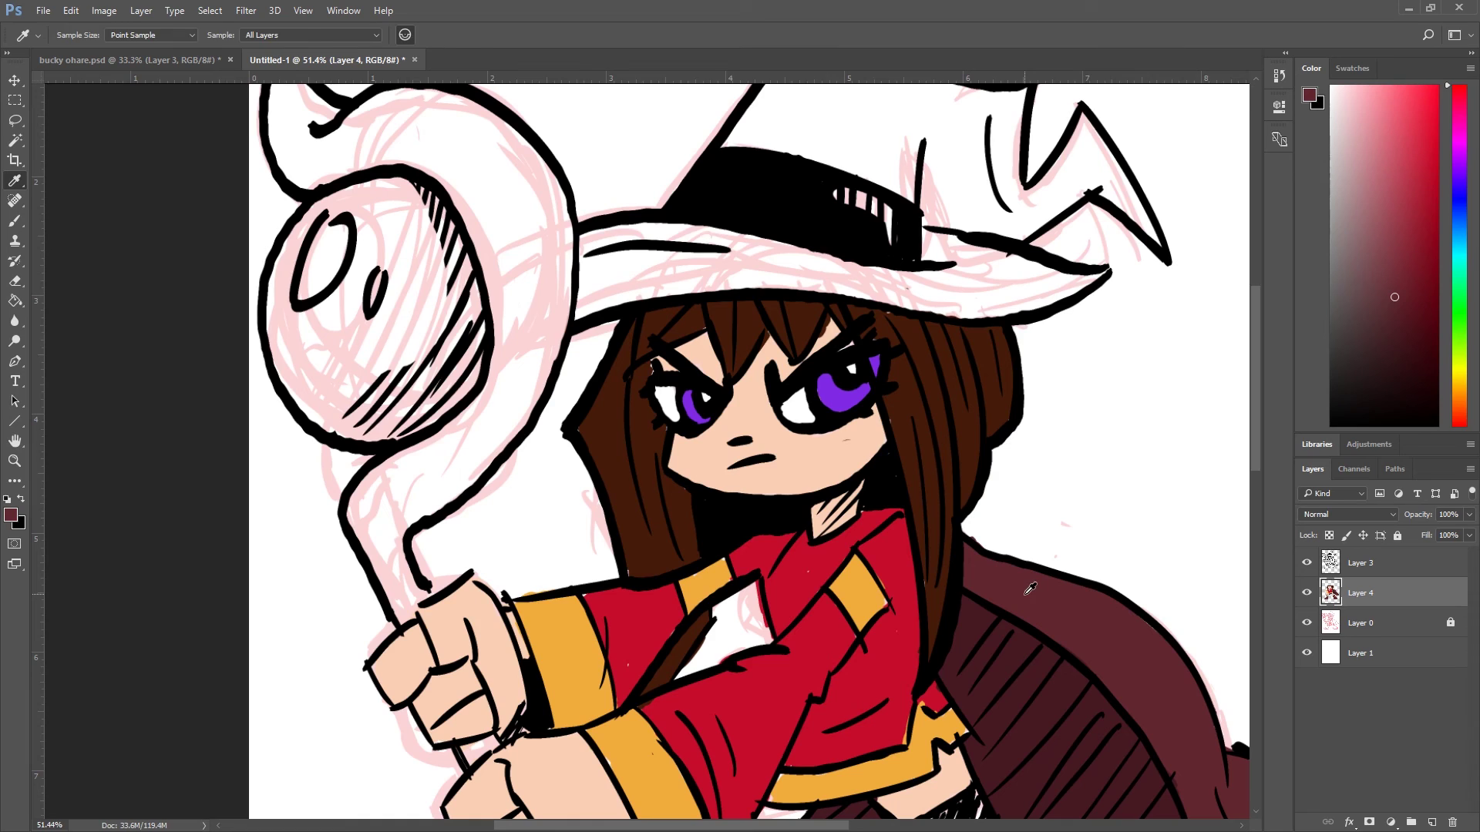
key("b")
mouse_move(1067, 273)
left_mouse_down()
mouse_move(930, 297)
mouse_move(964, 282)
mouse_move(932, 275)
mouse_move(1004, 291)
mouse_move(923, 276)
mouse_move(914, 297)
mouse_move(686, 273)
mouse_move(687, 287)
mouse_move(624, 282)
mouse_move(595, 296)
mouse_move(680, 287)
mouse_move(560, 307)
mouse_move(643, 261)
mouse_move(609, 224)
left_mouse_up()
Choose a mint green and fill the staff's curled head and shaft down to the hands.
mouse_move(316, 269)
left_mouse_down()
mouse_move(608, 266)
mouse_move(633, 294)
left_mouse_up()
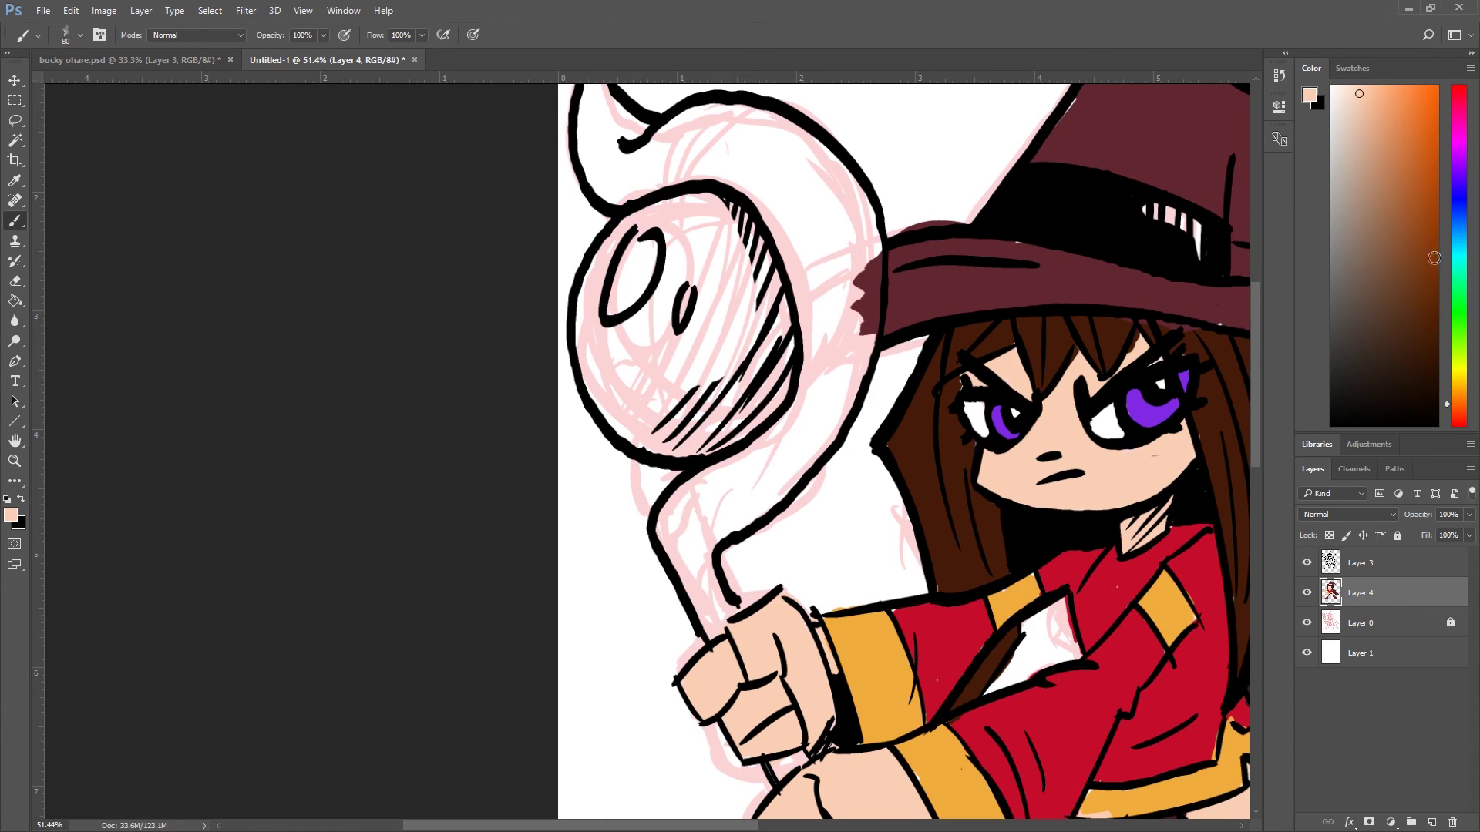
mouse_move(1457, 329)
left_mouse_down()
mouse_move(1458, 345)
mouse_move(1449, 282)
left_mouse_up()
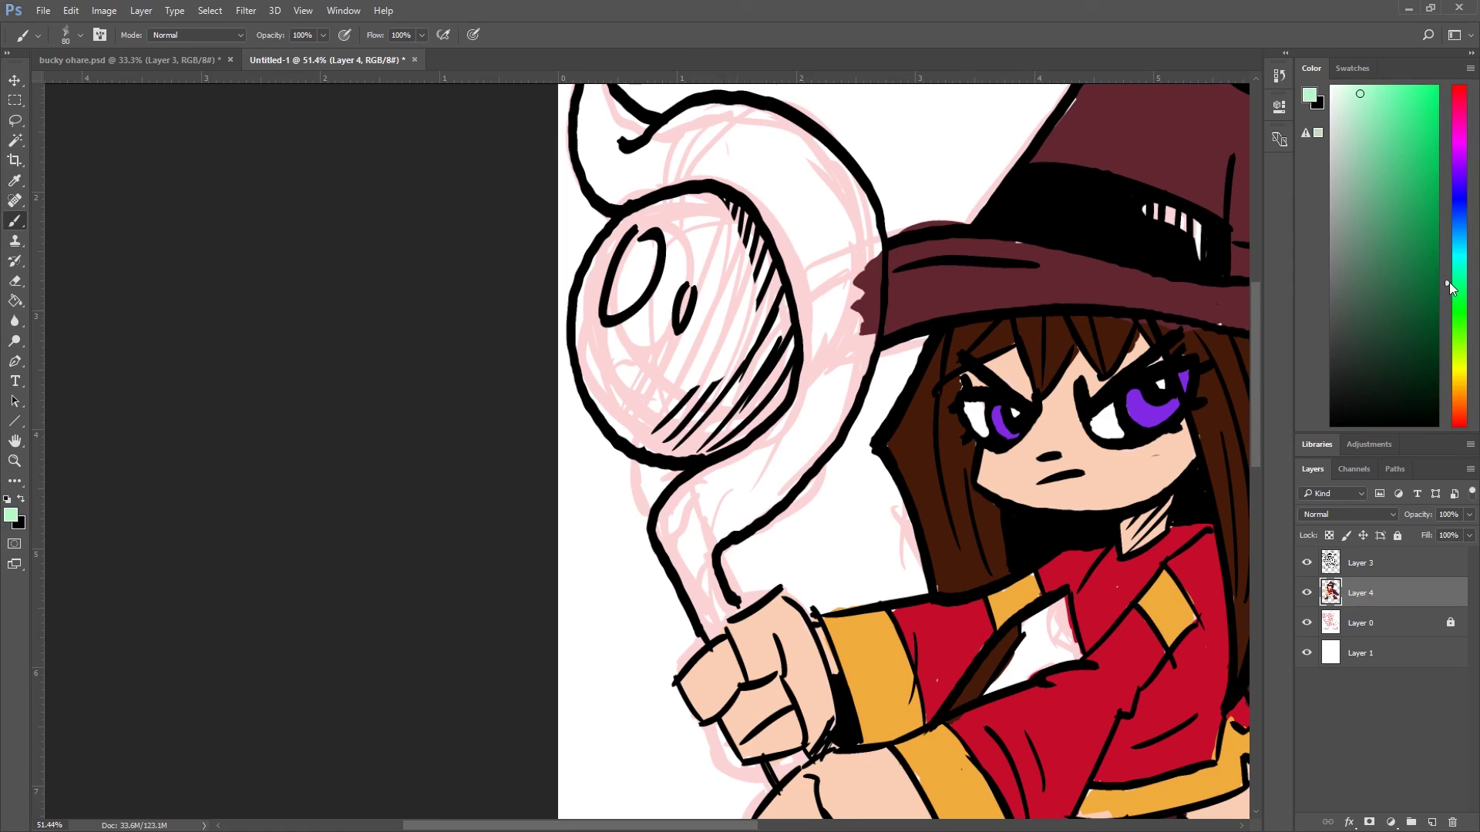
left_click_drag(1376, 120, 1382, 120)
mouse_move(828, 285)
left_mouse_down()
mouse_move(789, 264)
mouse_move(804, 285)
mouse_move(802, 272)
mouse_move(853, 263)
mouse_move(851, 385)
mouse_move(873, 278)
mouse_move(837, 173)
mouse_move(856, 267)
mouse_move(755, 178)
mouse_move(706, 173)
mouse_move(796, 177)
mouse_move(796, 142)
mouse_move(794, 291)
mouse_move(827, 306)
mouse_move(869, 286)
mouse_move(876, 236)
mouse_move(840, 224)
left_mouse_up()
left_click_drag(1179, 517, 1094, 393)
Fill the staff's orb around its highlights with the eyes' purple at brush size 150, and set the painting color to white.
key("i")
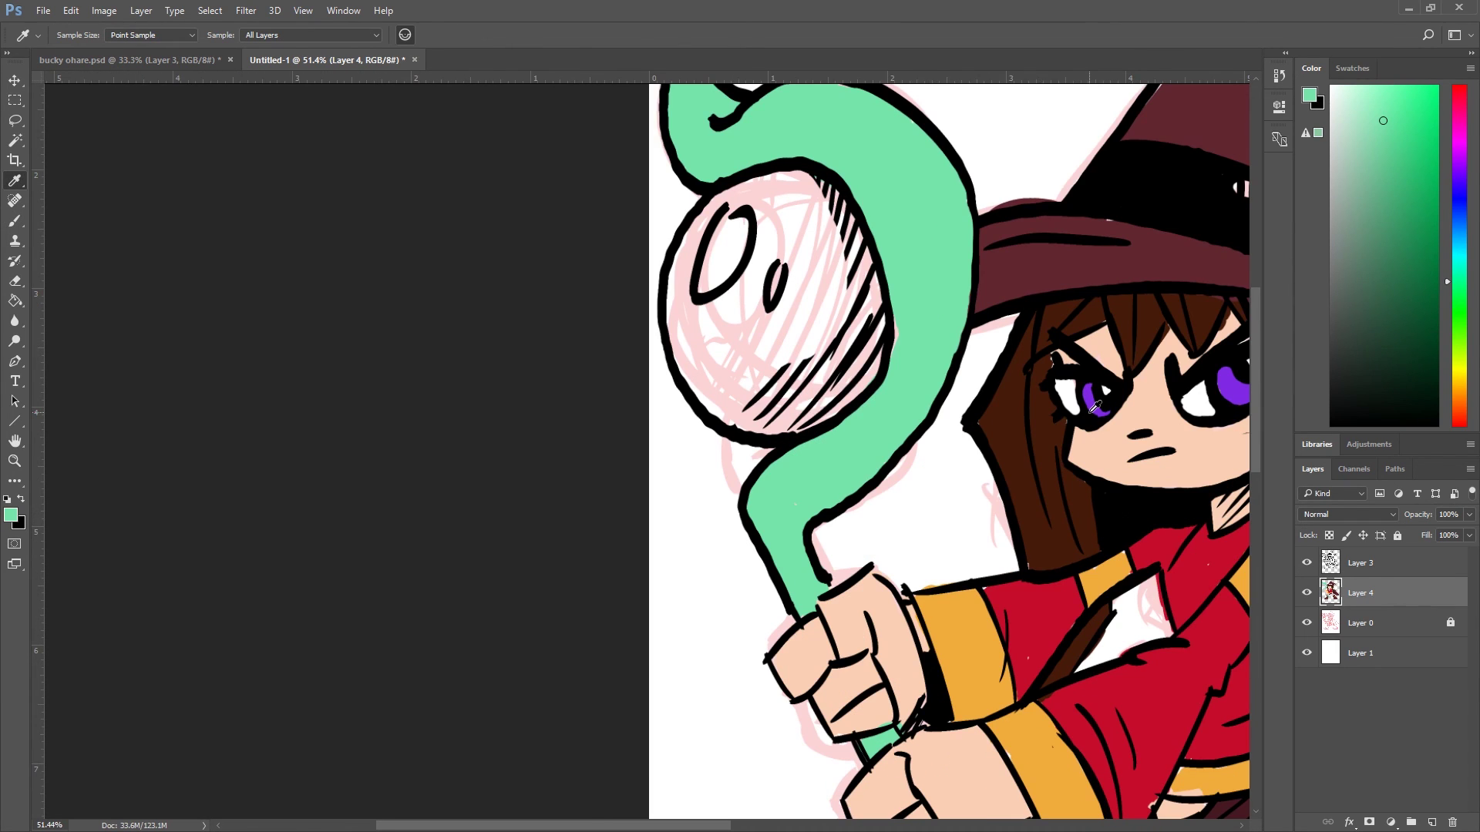
left_click(1037, 613)
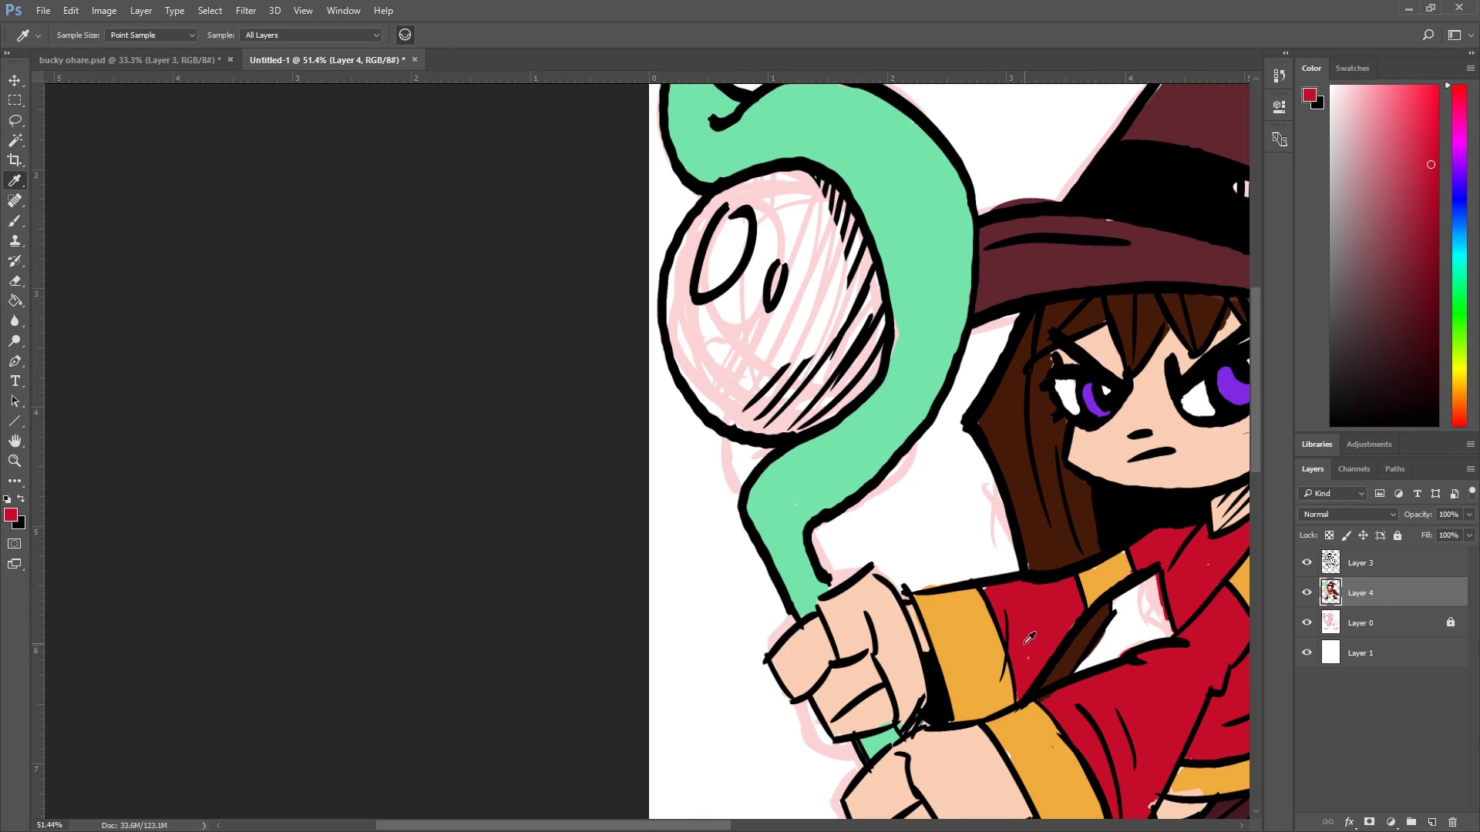
left_click(1234, 384)
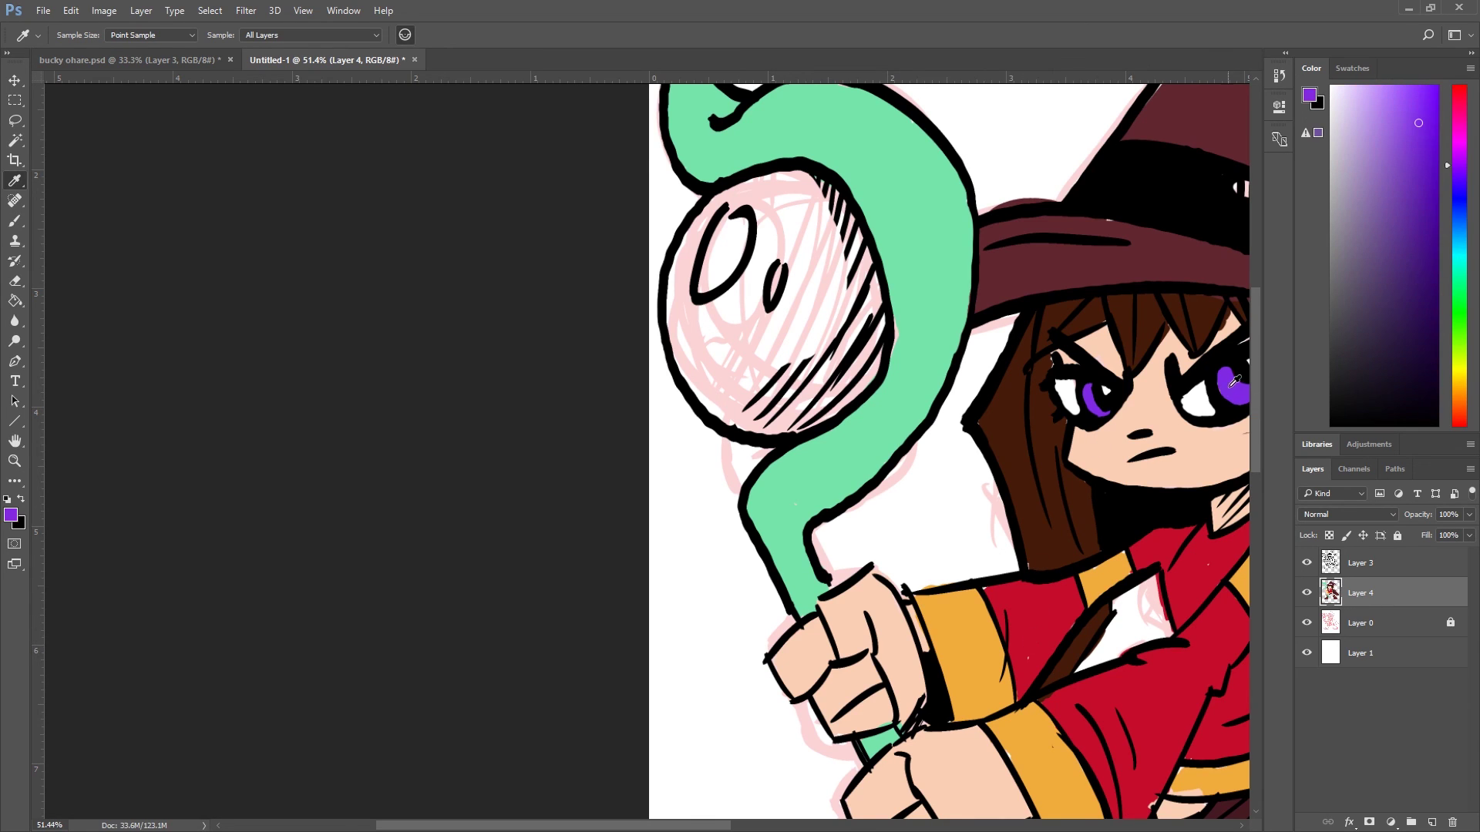
key("b")
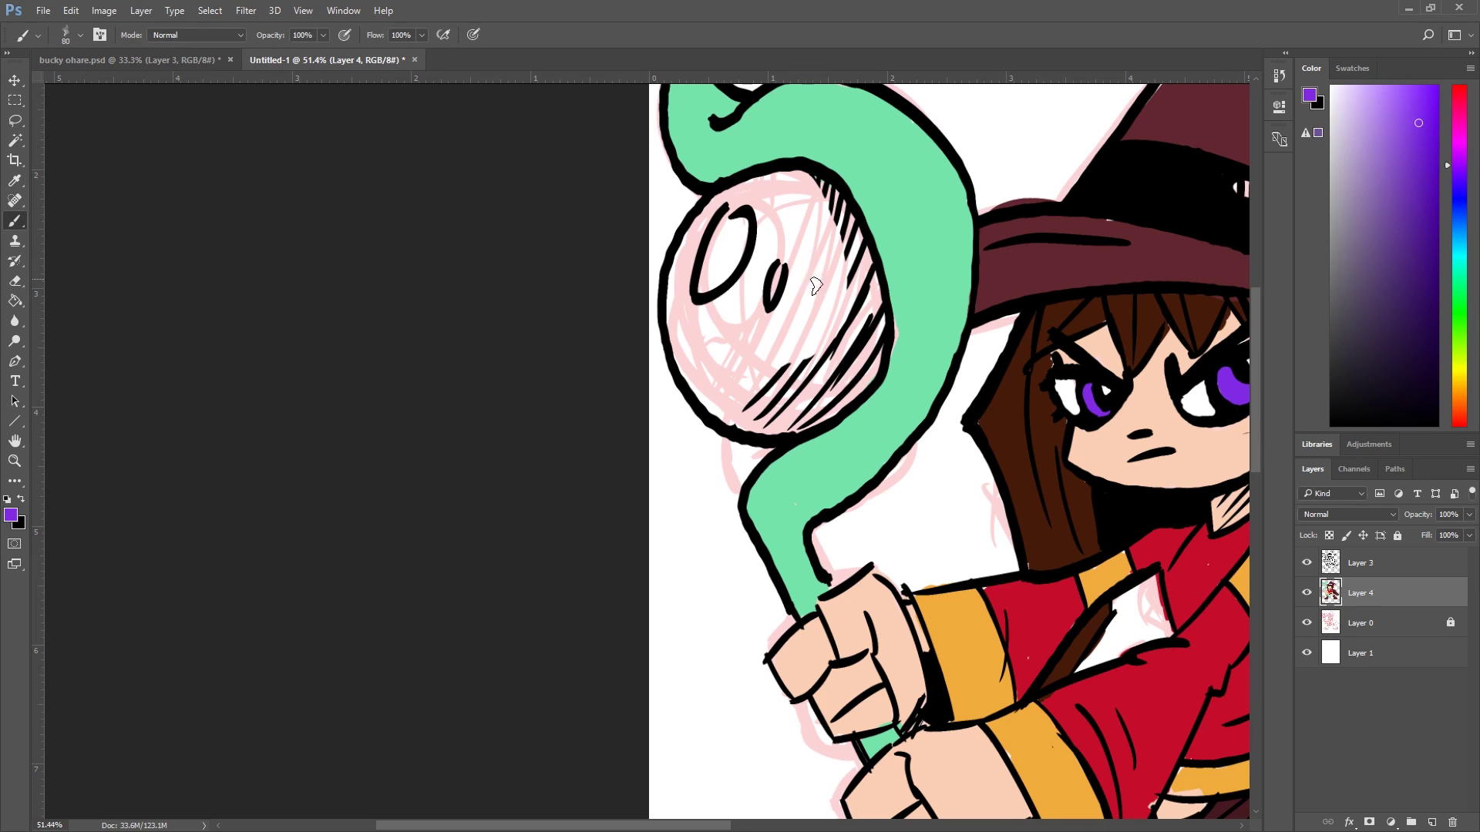
key("bracketright")
key("bracketright")
key("bracketright")
key("bracketright")
mouse_move(821, 296)
left_mouse_down()
mouse_move(833, 343)
mouse_move(865, 312)
mouse_move(844, 232)
mouse_move(794, 232)
mouse_move(751, 312)
left_mouse_up()
key("d")
key("x")
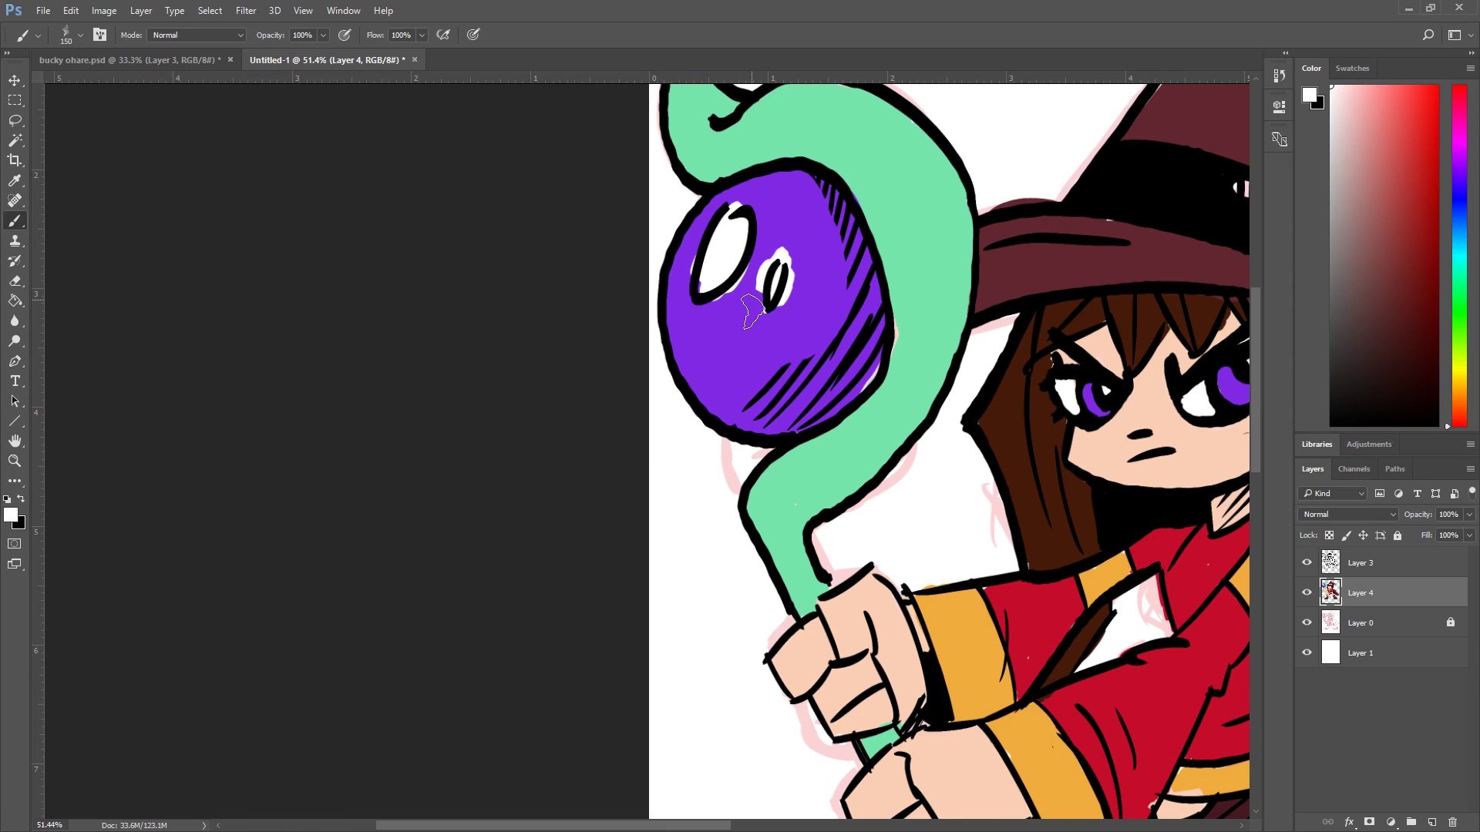